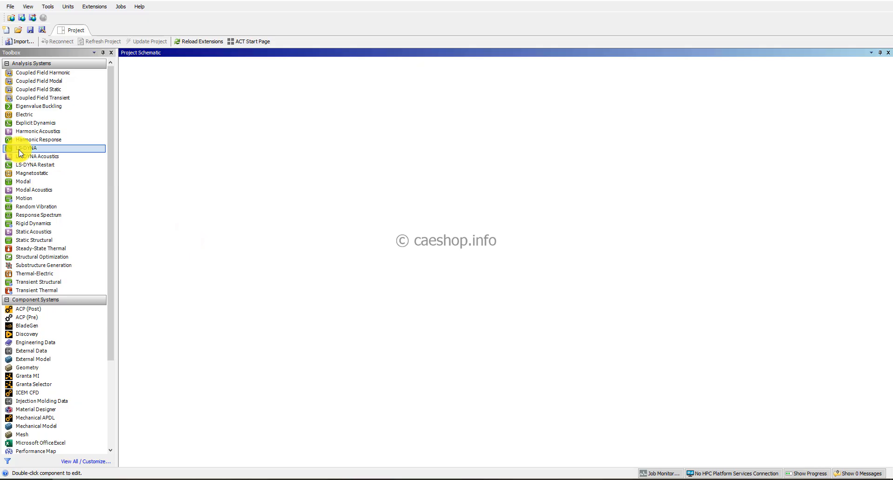
Add an LS-DYNA analysis system to the project schematic and create new SpaceClaim geometry for it
left_click(18, 149)
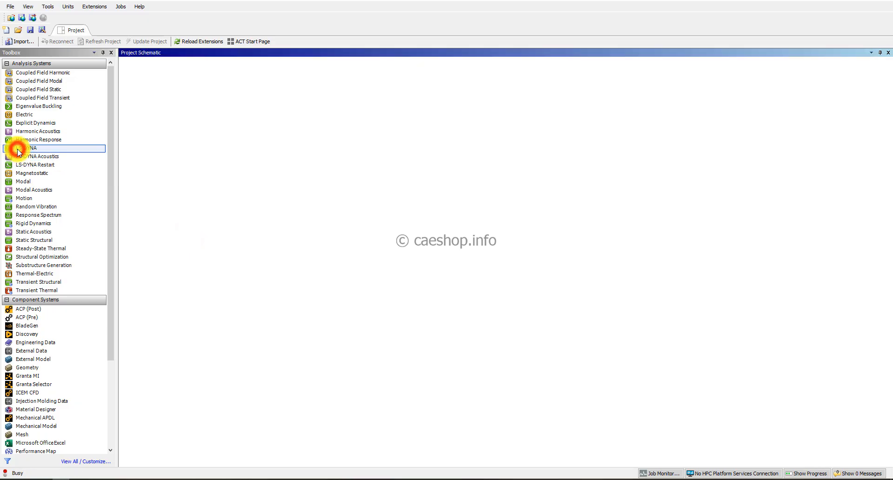
left_click(202, 112)
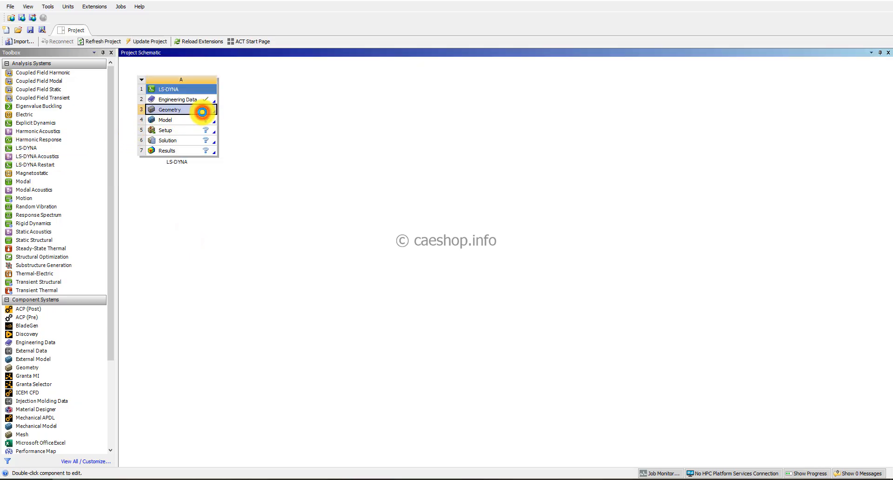
right_click(202, 112)
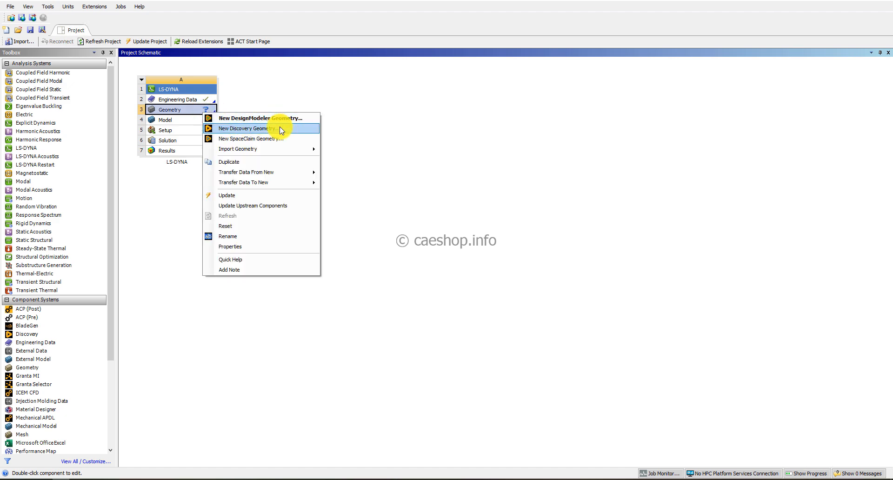
left_click(282, 138)
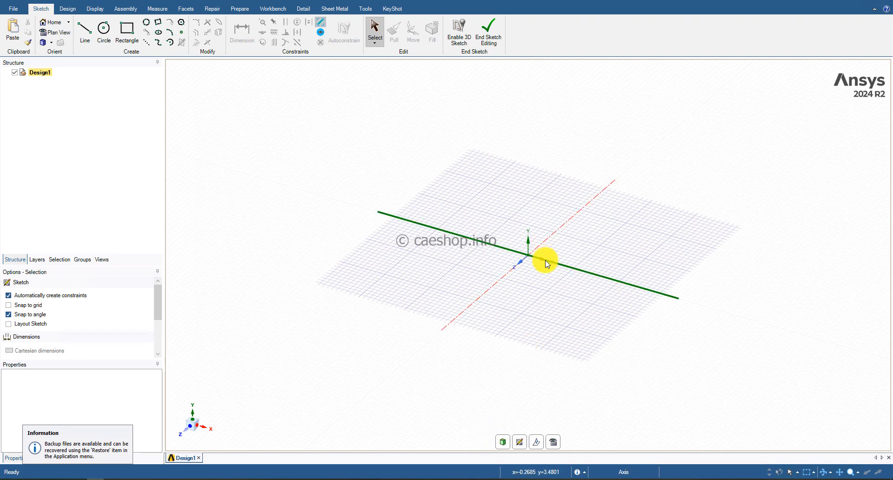
Start a new sketch on the XY plane at the origin and orient the view normal to it
left_click(519, 440)
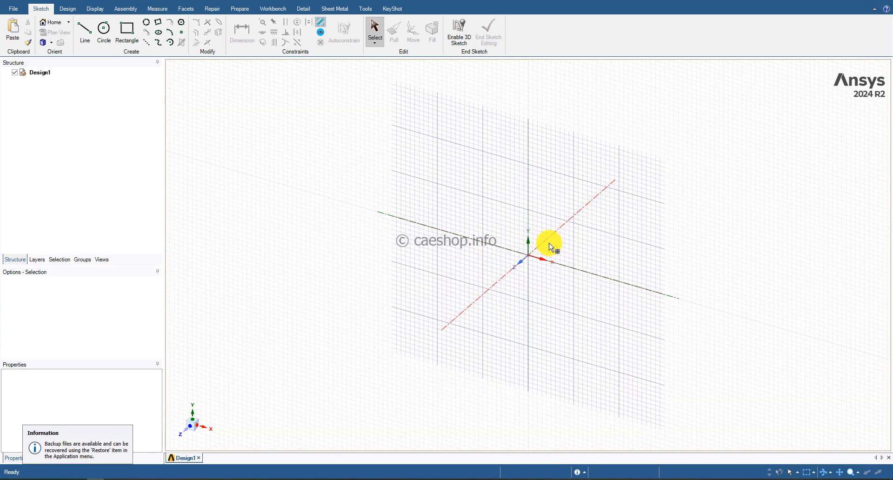
left_click(524, 265)
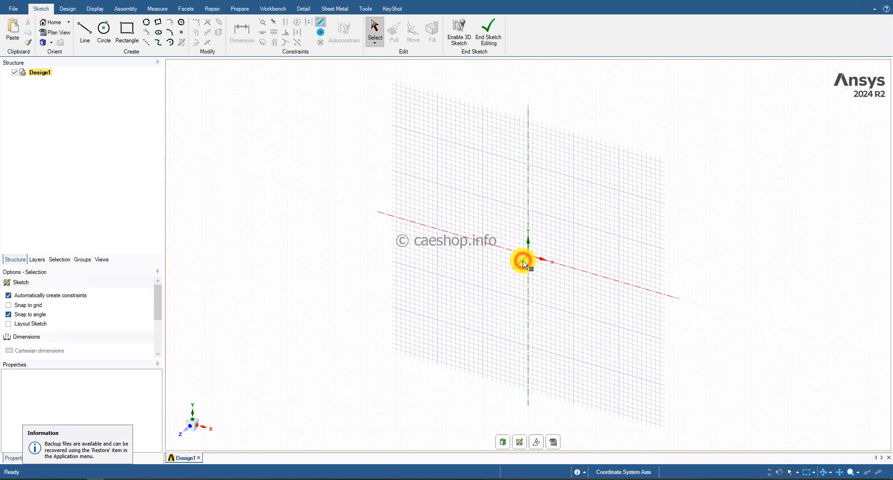
left_click(191, 426)
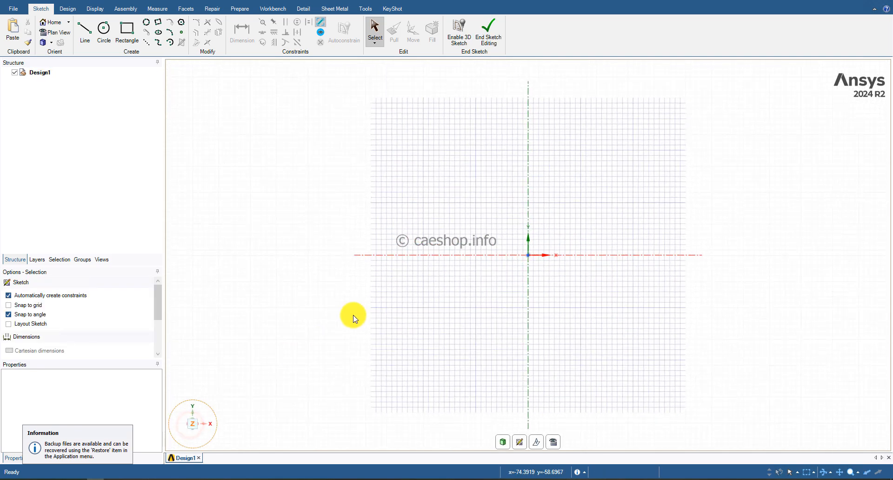
Sketch a closed four-sided profile from the origin with a sloped top, about 30 mm wide and about 36 mm and 29 mm high
left_click(85, 34)
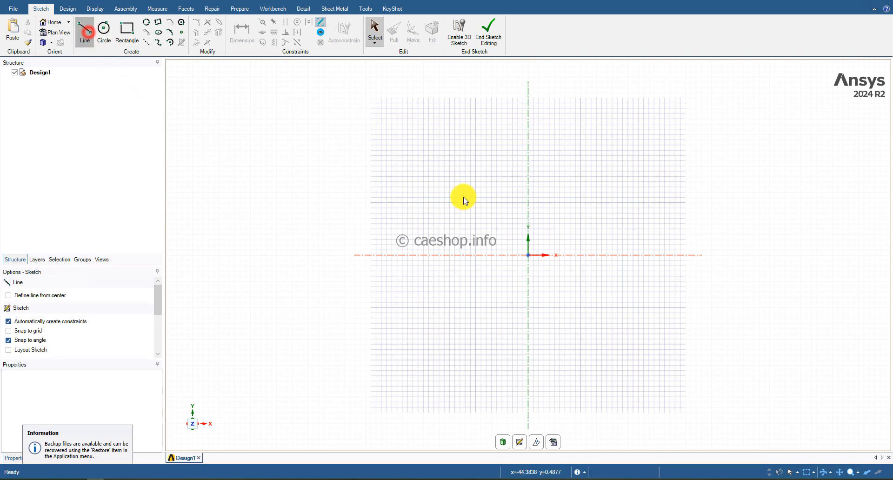
left_click(529, 255)
left_click(686, 255)
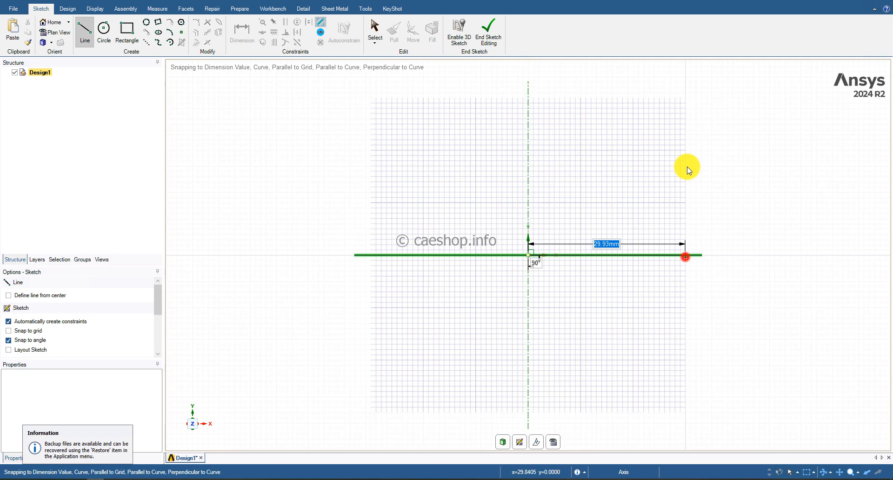
left_click(685, 102)
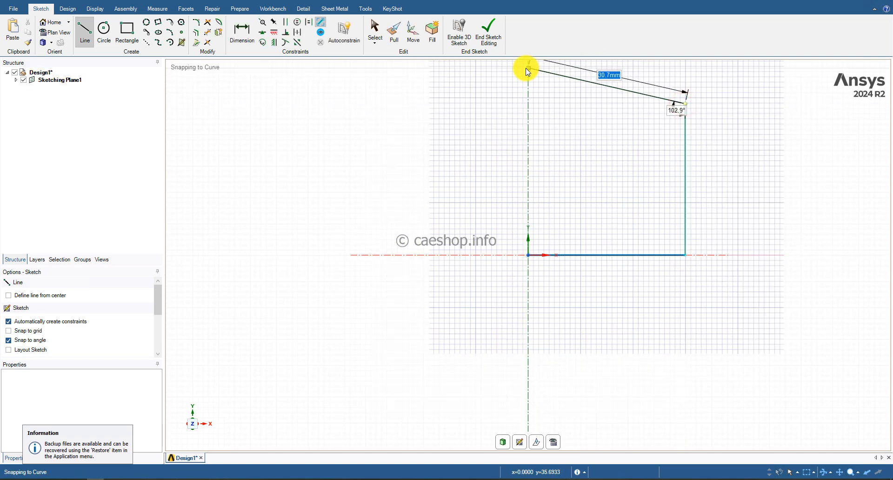
left_click(528, 69)
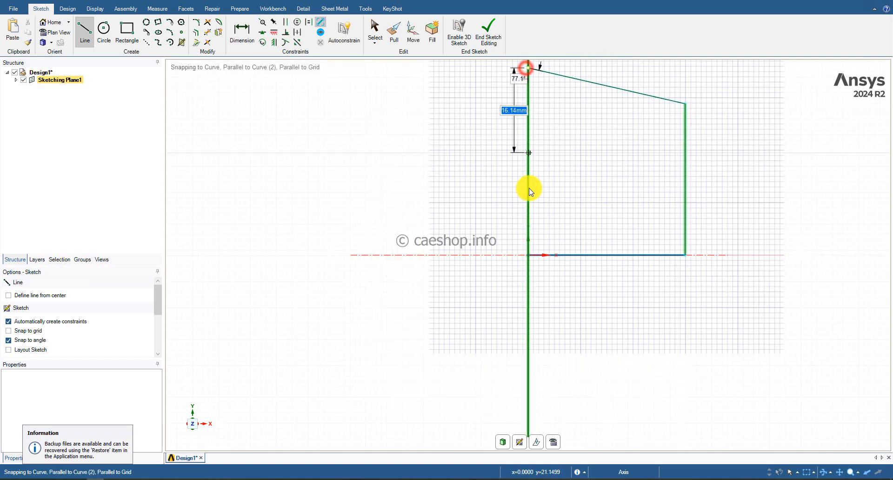
left_click(527, 255)
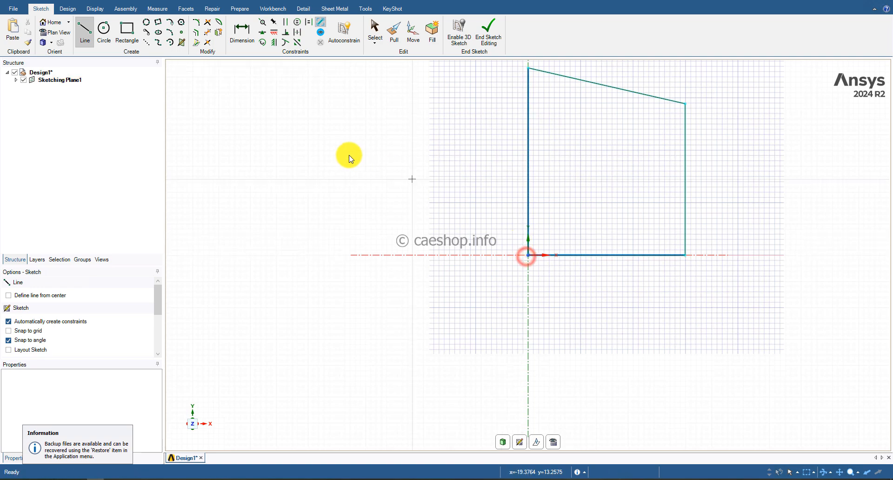
Dimension the profile's edge on the Y axis, its base edge and the opposite vertical edge
left_click(240, 41)
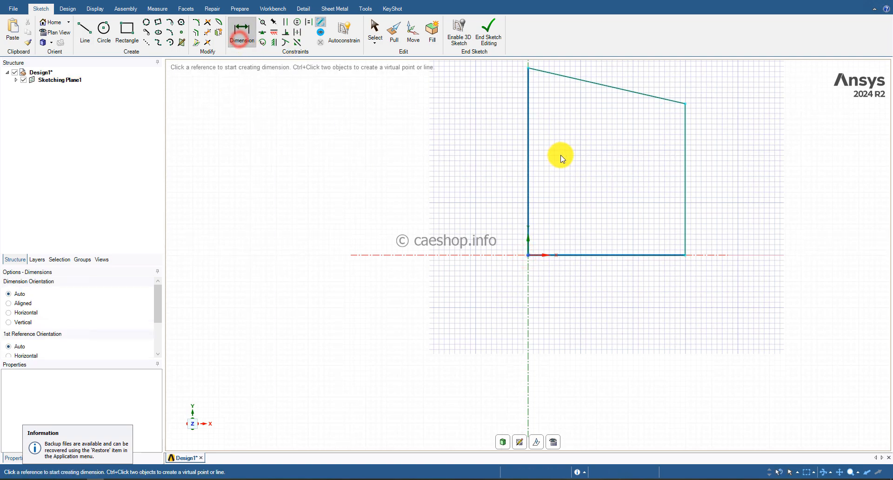
left_click(530, 149)
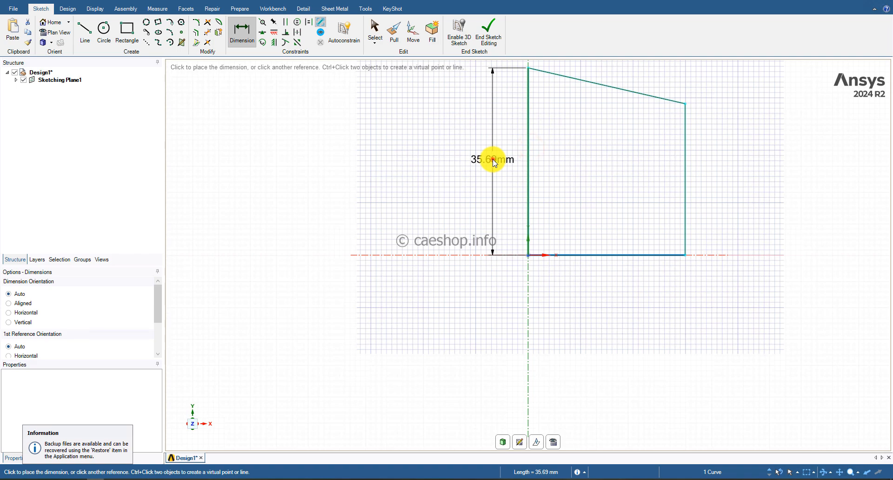
left_click(492, 159)
left_click(562, 258)
left_click(567, 284)
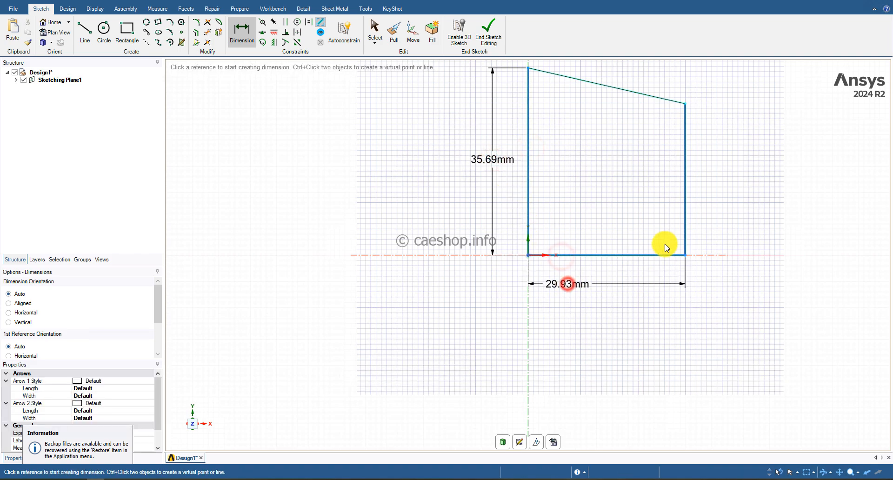
left_click(683, 241)
left_click(719, 235)
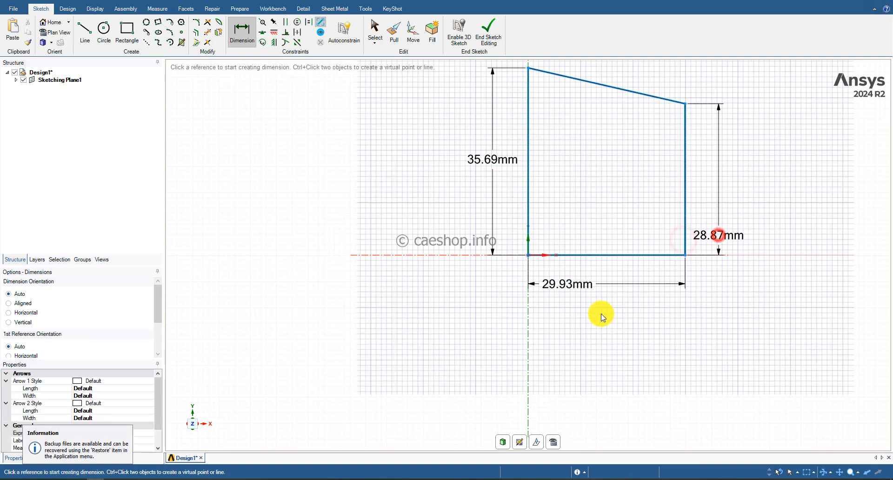
Set the base edge's length to 100 mm and the height of the edge on the Y axis to 110 mm
double_click(561, 288)
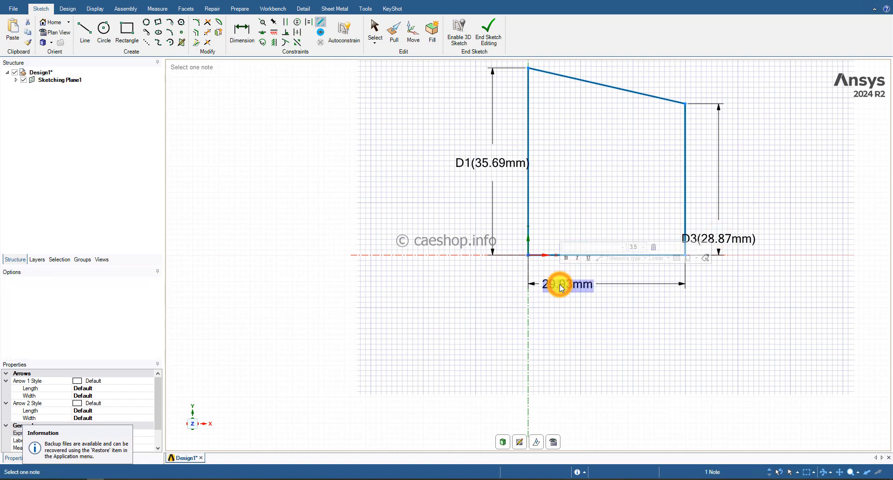
type("100")
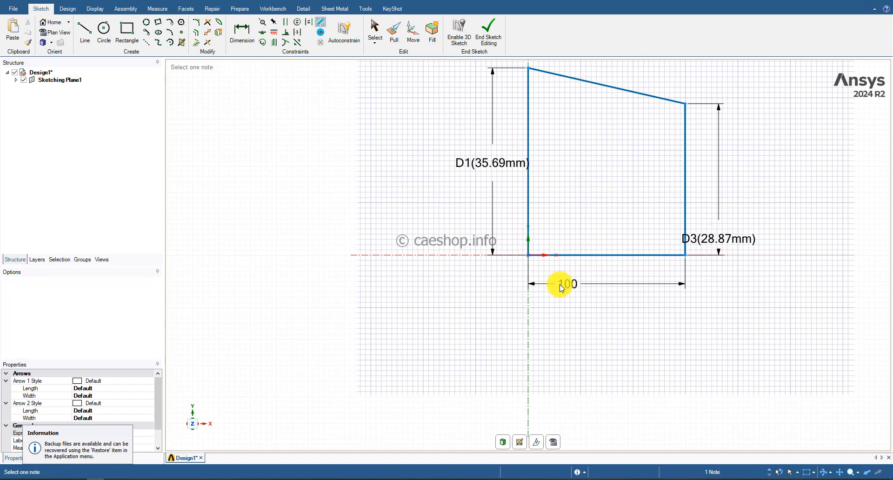
key("Return")
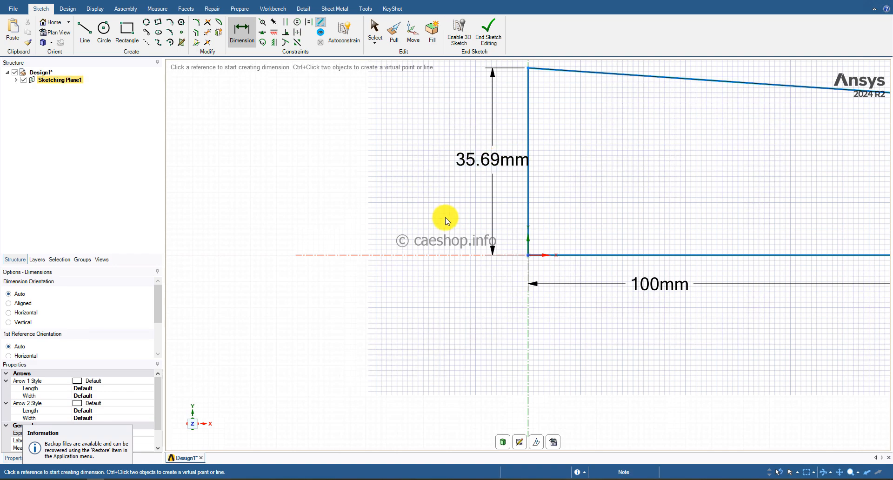
double_click(473, 168)
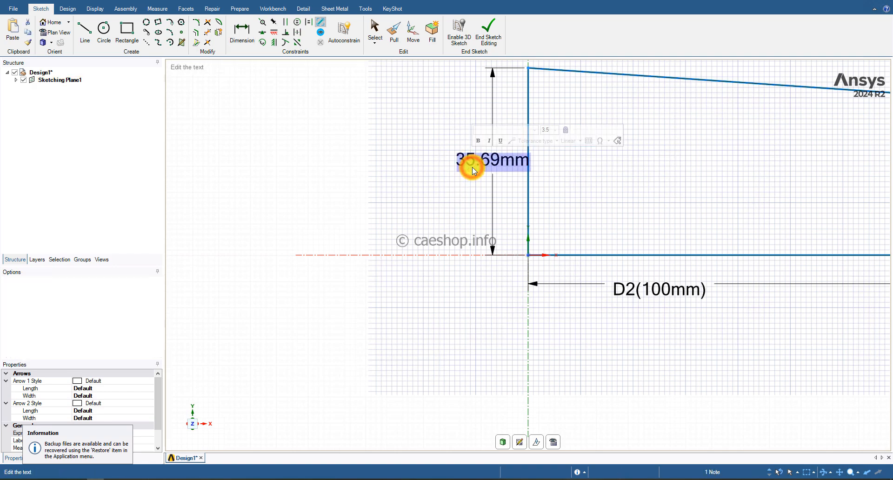
type("110")
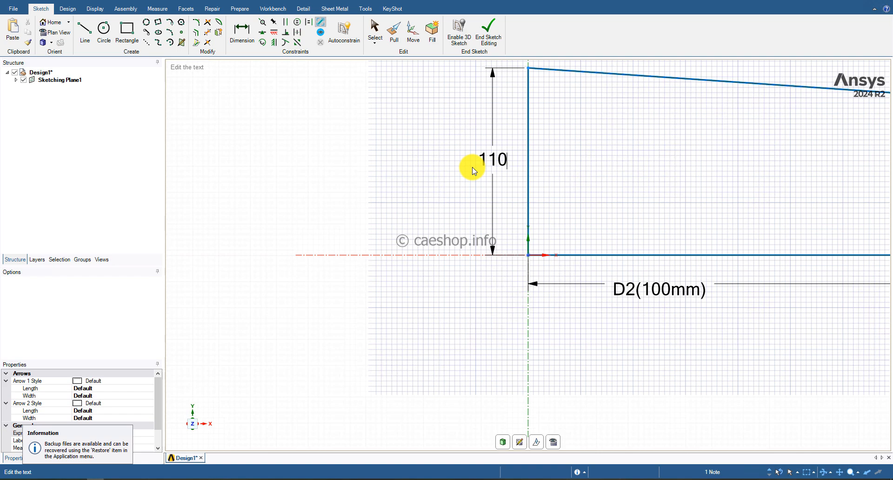
key("Return")
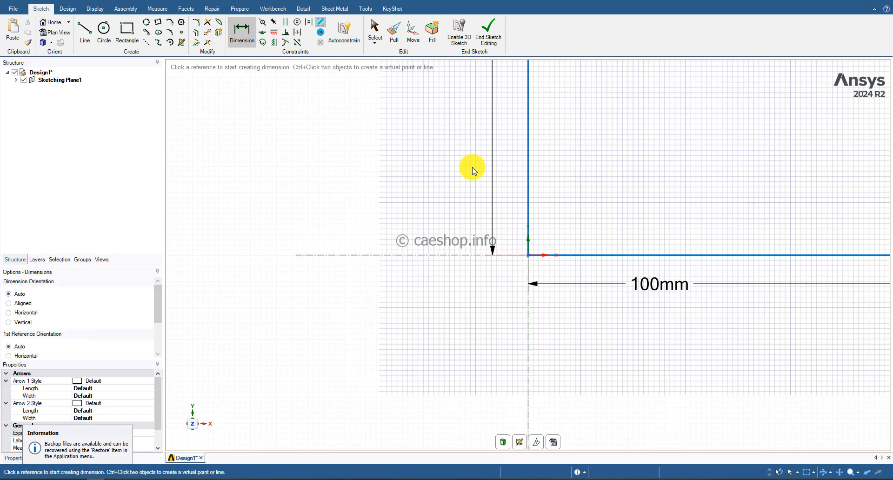
Set the height of the vertical edge opposite the Y axis to 90 mm
scroll(463, 213, "down", 5)
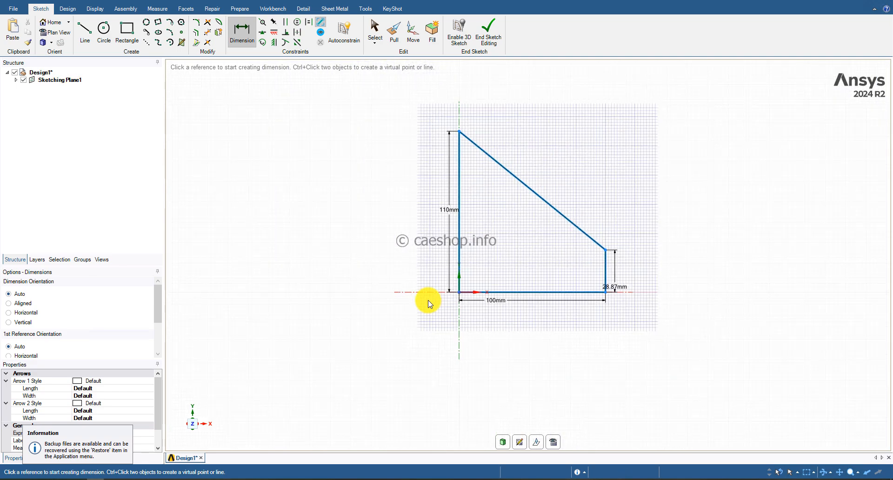
double_click(609, 289)
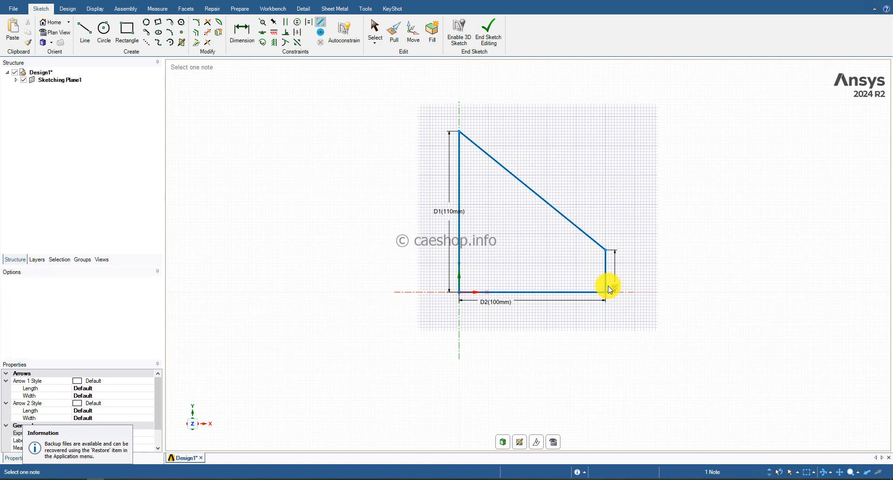
type("90")
key("Return")
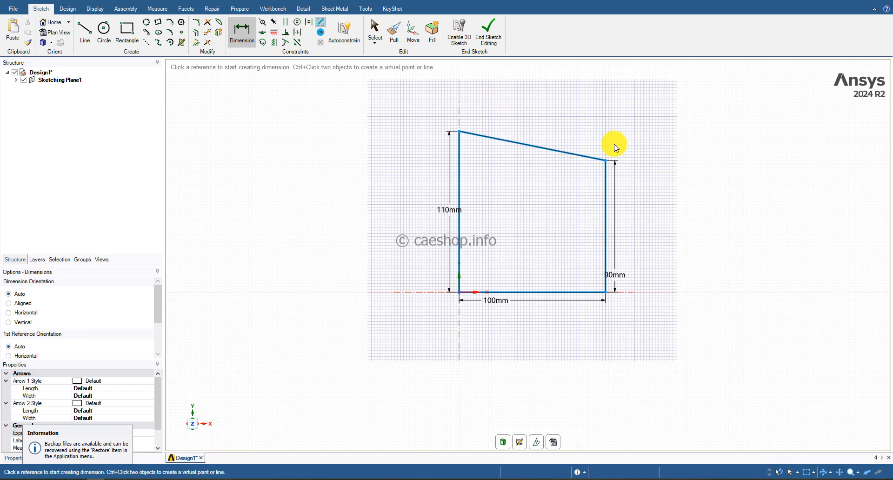
Finish the sketch and pull the resulting surface along +Z into a thin solid plate
left_click(497, 45)
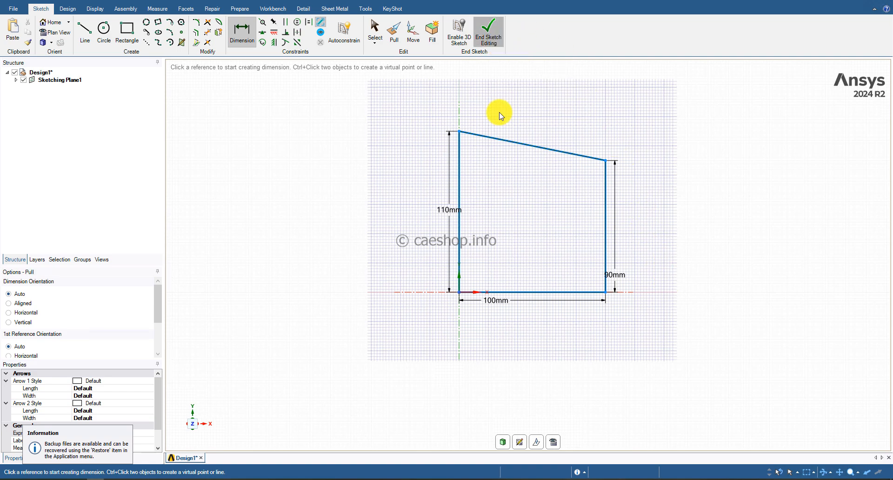
left_click(559, 224)
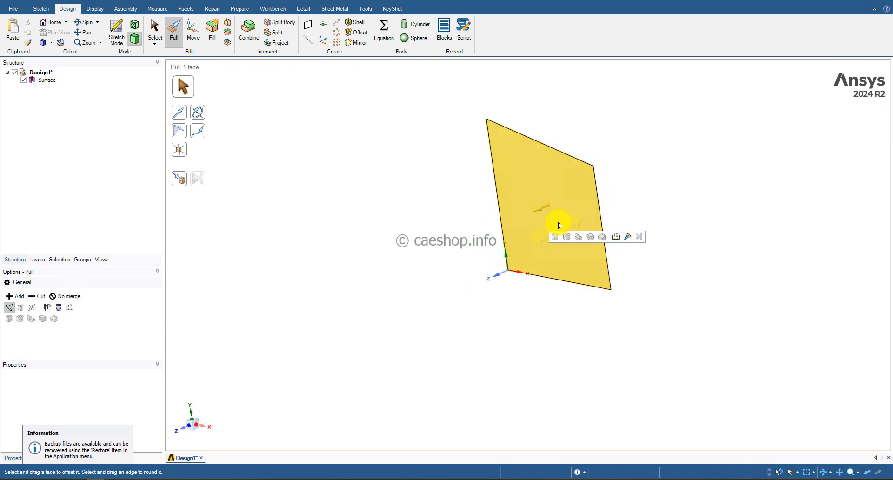
left_click_drag(550, 231, 545, 240)
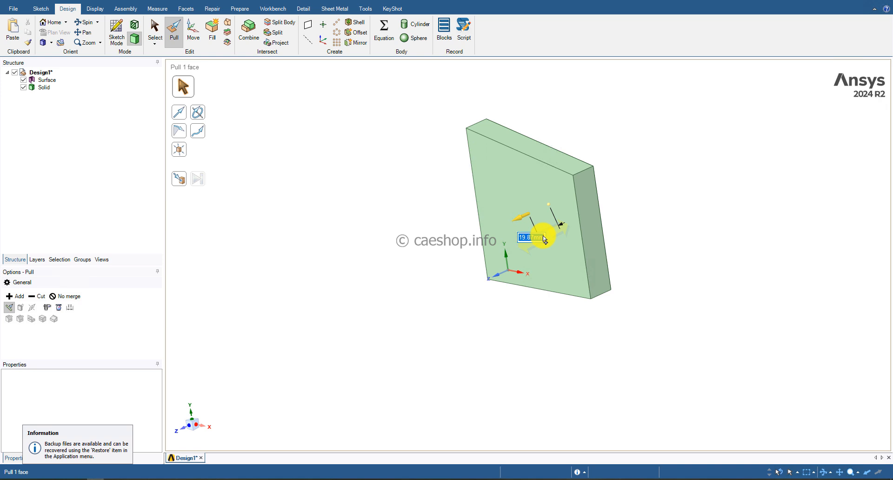
key("Return")
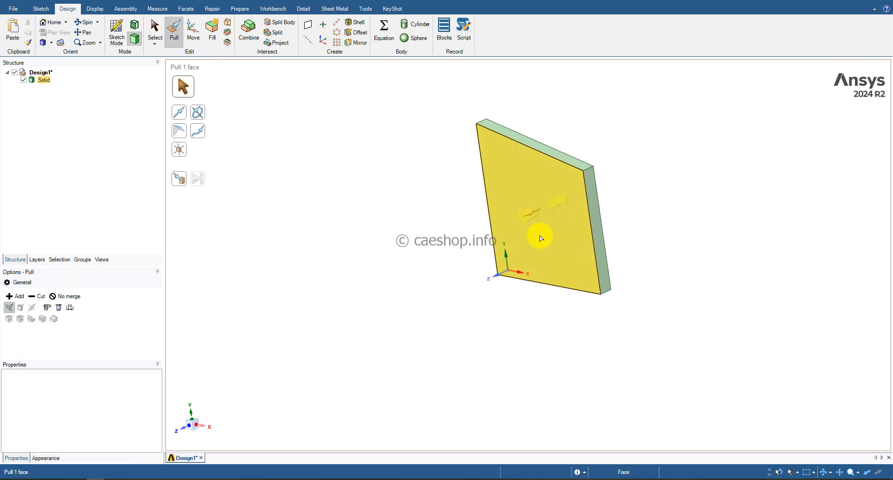
left_click(413, 189)
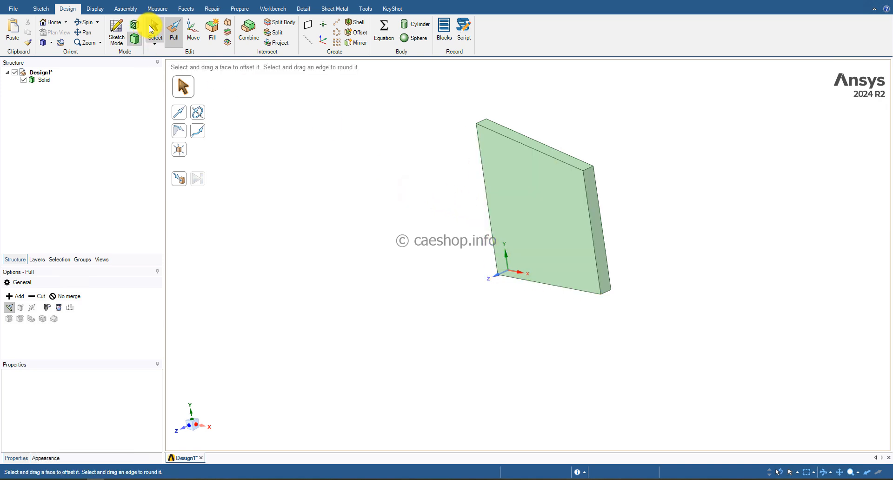
Leave the Pull tool and close the geometry editor to return to the Workbench project schematic
left_click(154, 29)
left_click(4, 3)
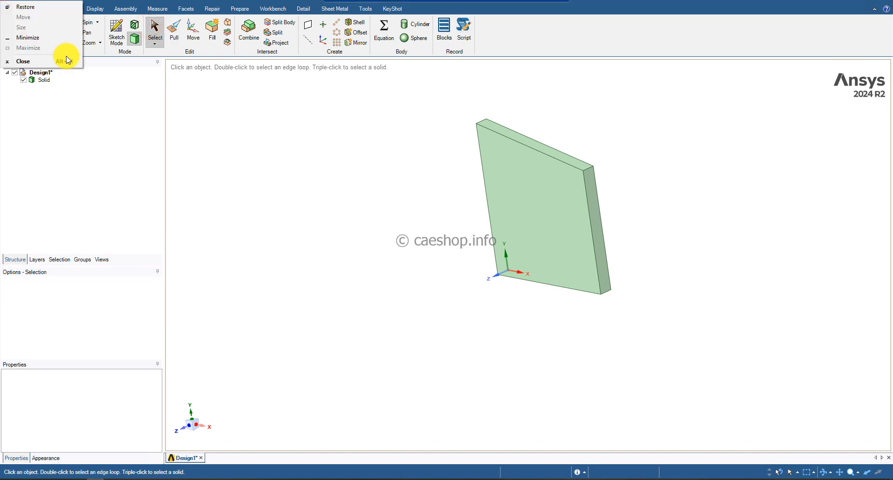
left_click(67, 61)
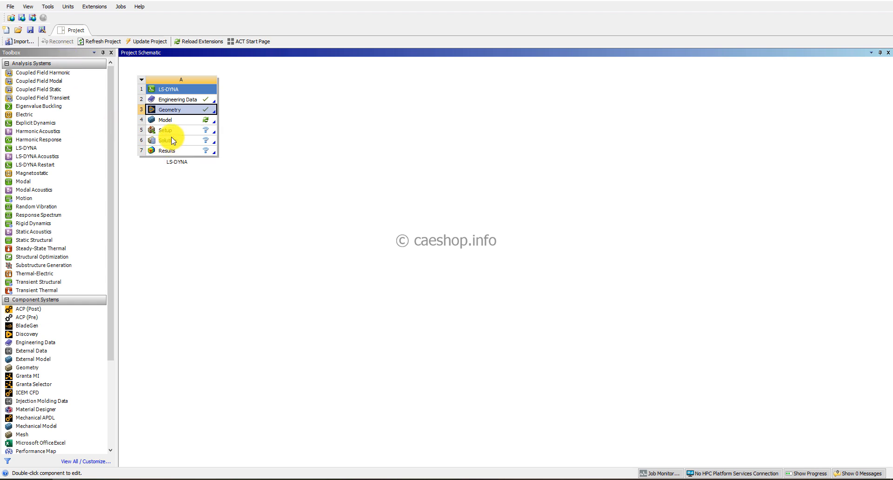
Open the LS-DYNA system's Engineering Data and add a new material named Mat_Null
double_click(196, 101)
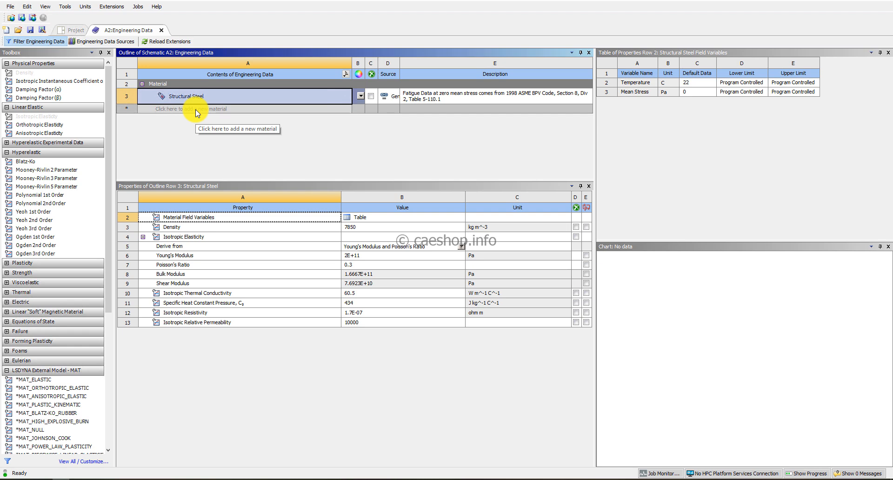
left_click(195, 110)
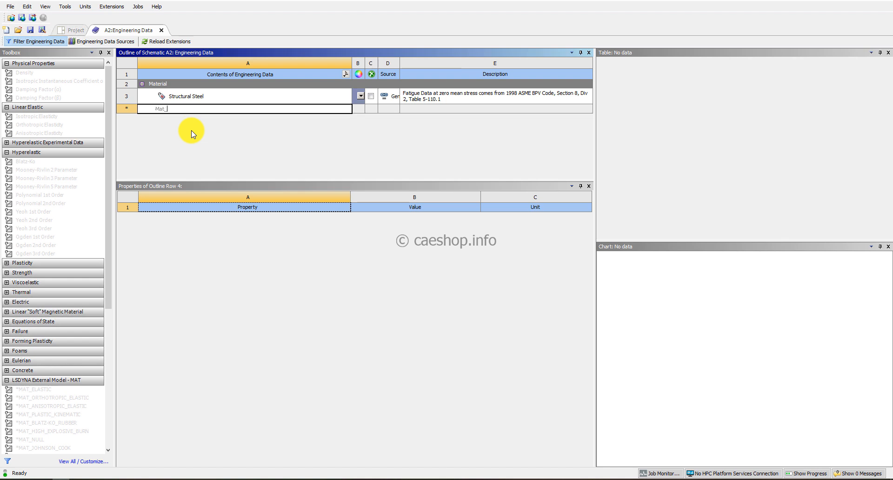
type("Mat_Null")
key("Return")
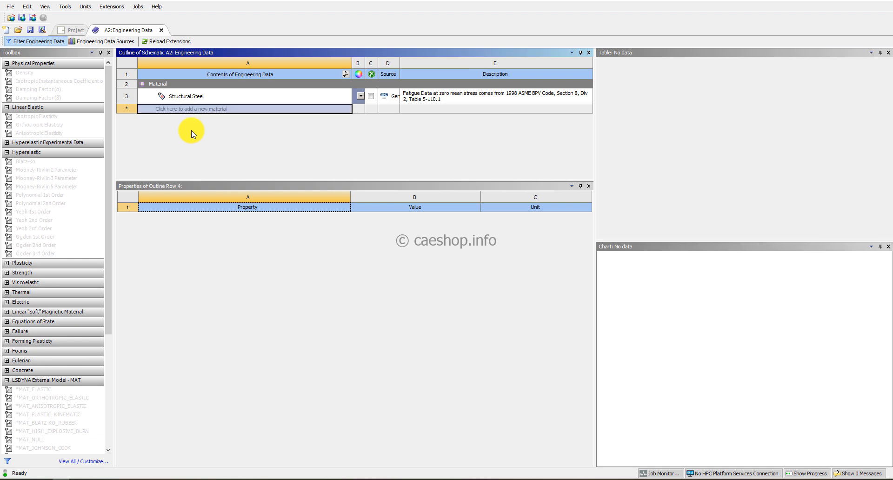
Add the *MAT_NULL model to the Mat_Null material and set its density to 1000 kg m^-3
scroll(40, 325, "down", 5)
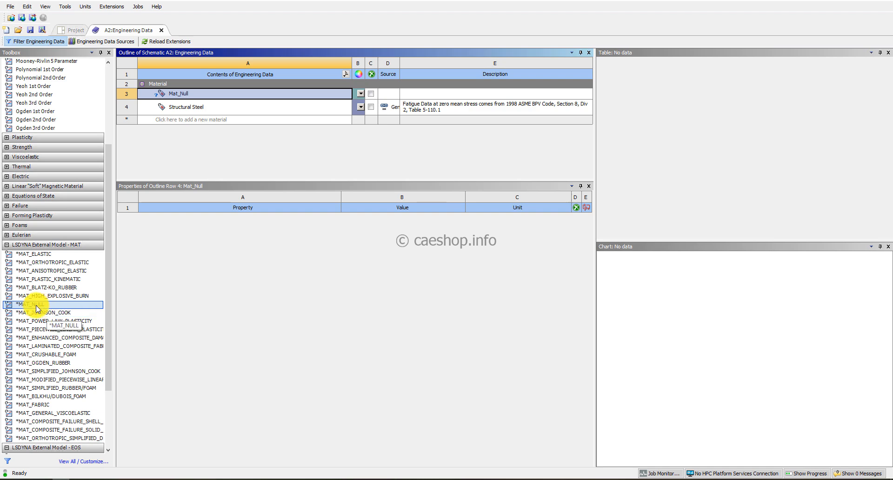
left_click_drag(35, 305, 181, 93)
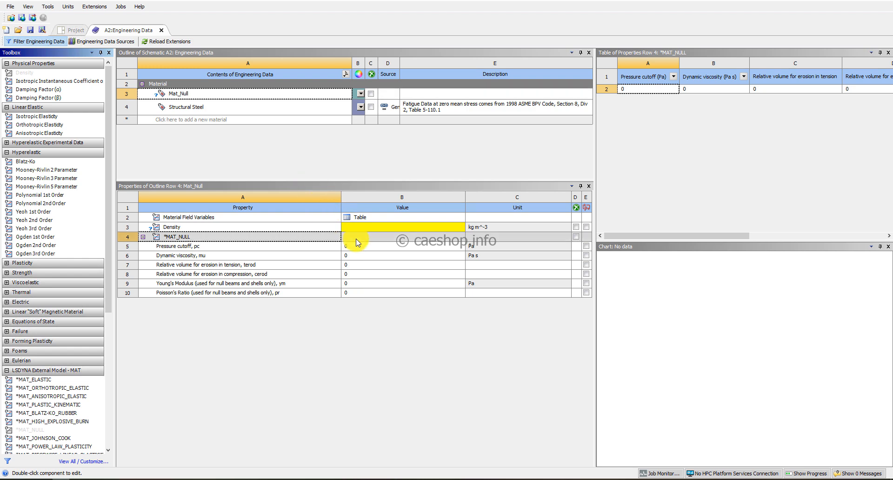
left_click(370, 227)
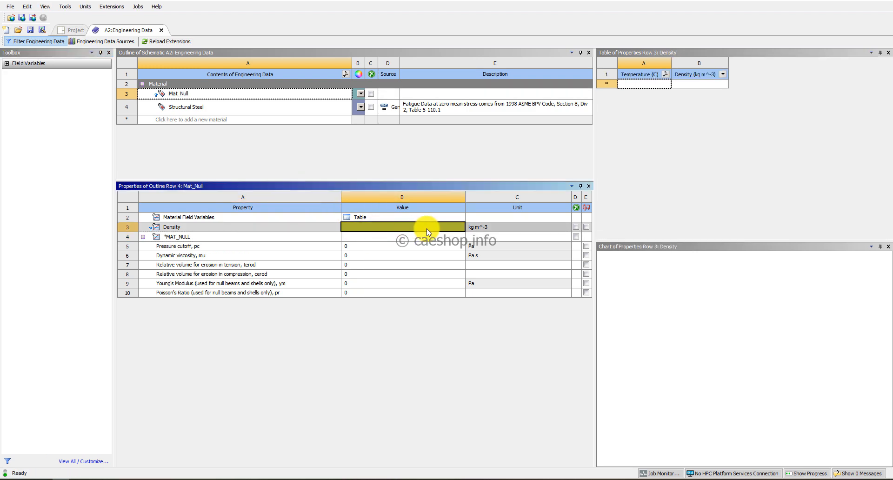
type("100")
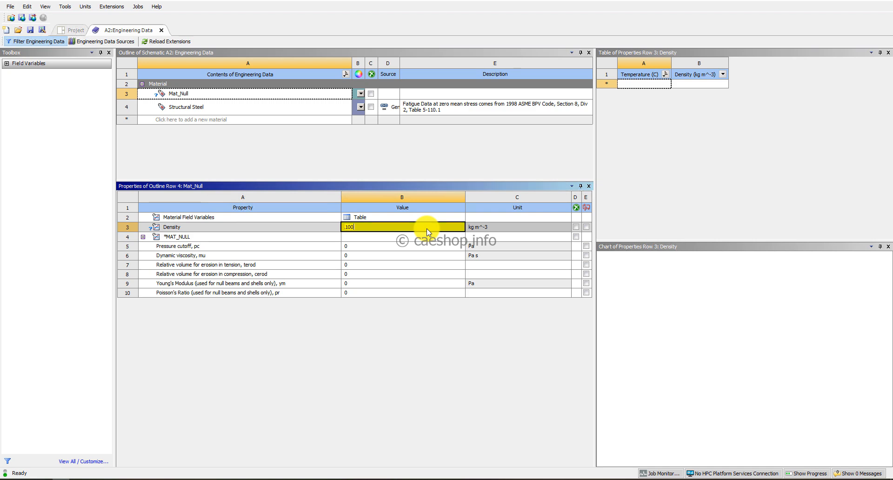
type("0")
key("Return")
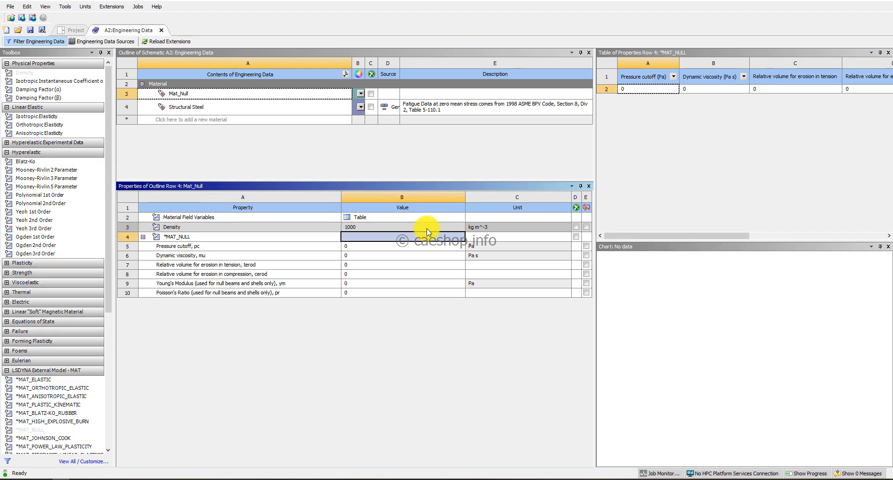
Set the *MAT_NULL pressure cutoff to -1e11 Pa
left_click(409, 246)
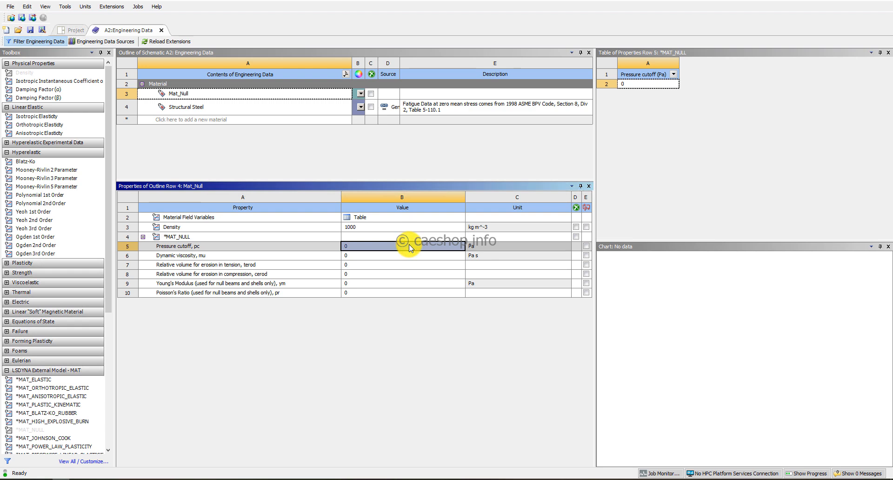
type("-1e")
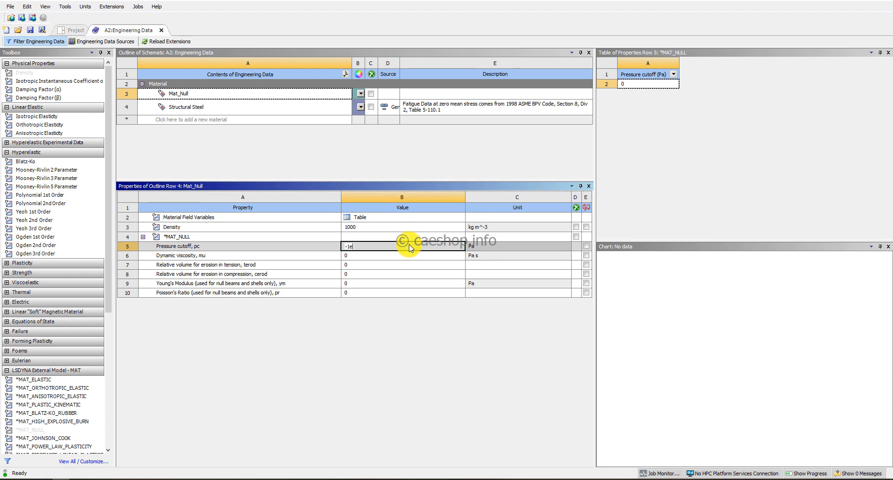
type("11")
key("Return")
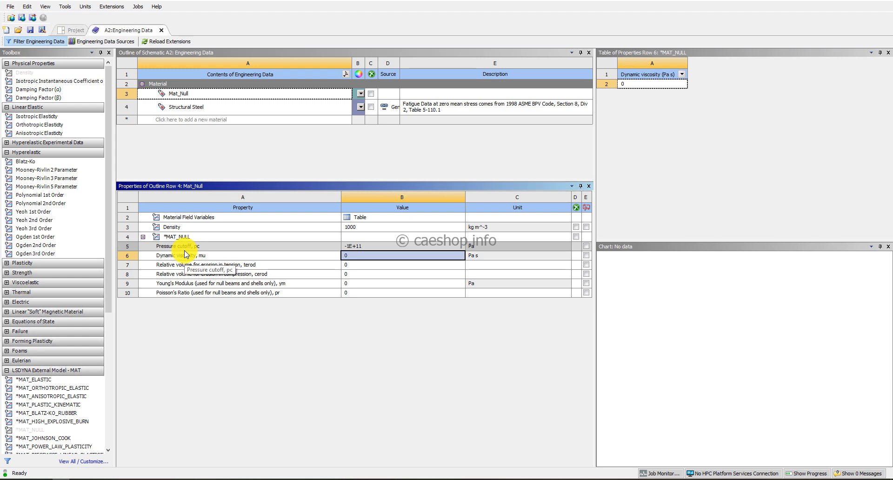
Add the *EOS_GRUNEISEN equation of state to Mat_Null and set its coefficient c to 100 m s^-1
scroll(52, 271, "down", 5)
scroll(51, 271, "down", 4)
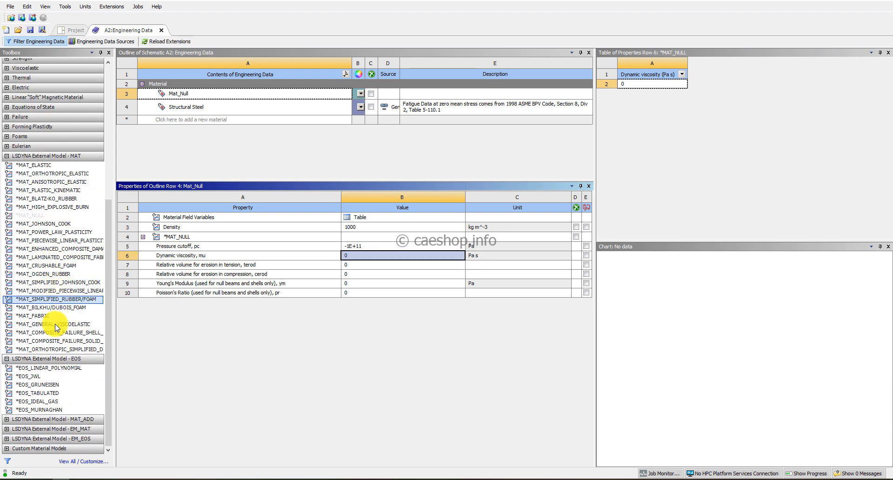
double_click(34, 386)
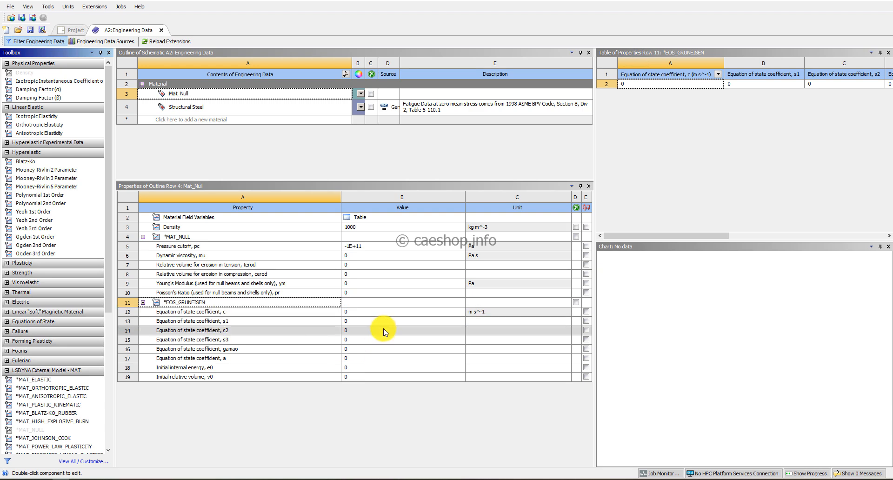
left_click(383, 312)
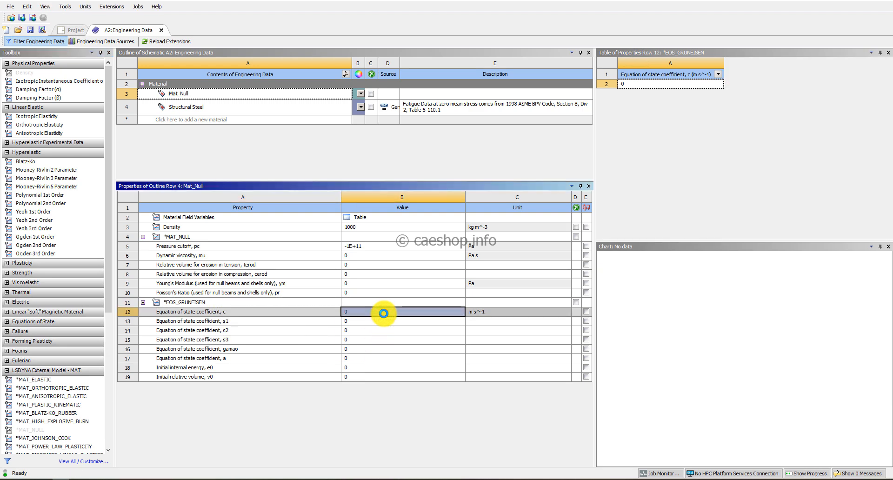
type("100")
key("Return")
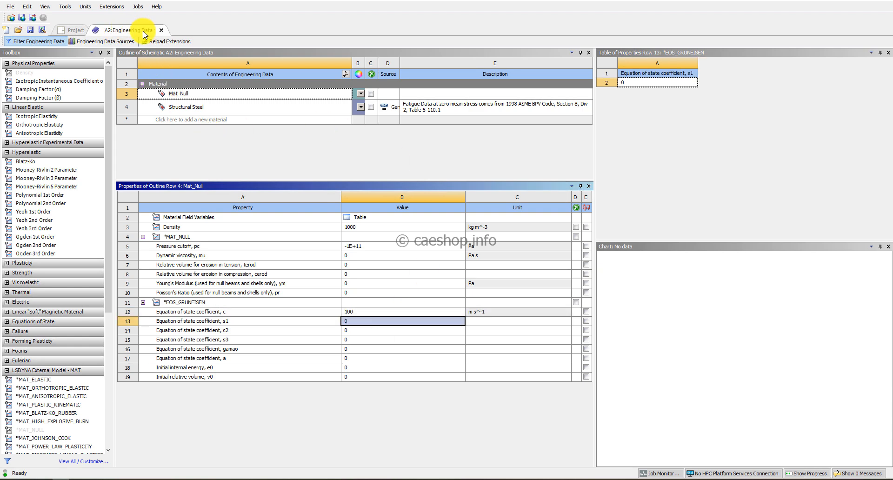
Close Engineering Data and open the LS-DYNA system's Model in Mechanical
left_click(161, 30)
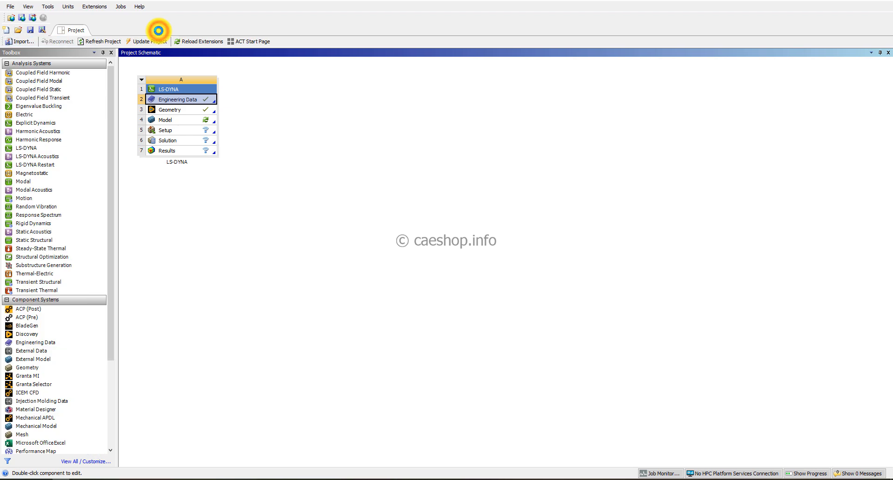
double_click(183, 122)
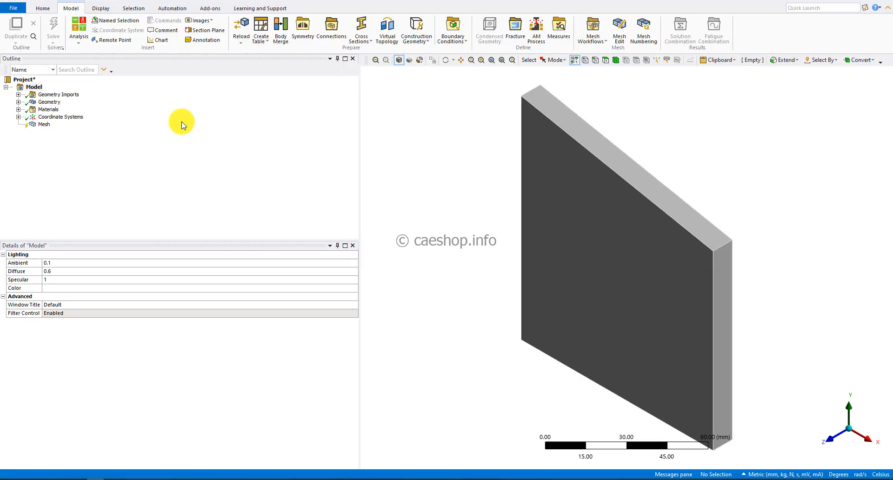
left_click(181, 122)
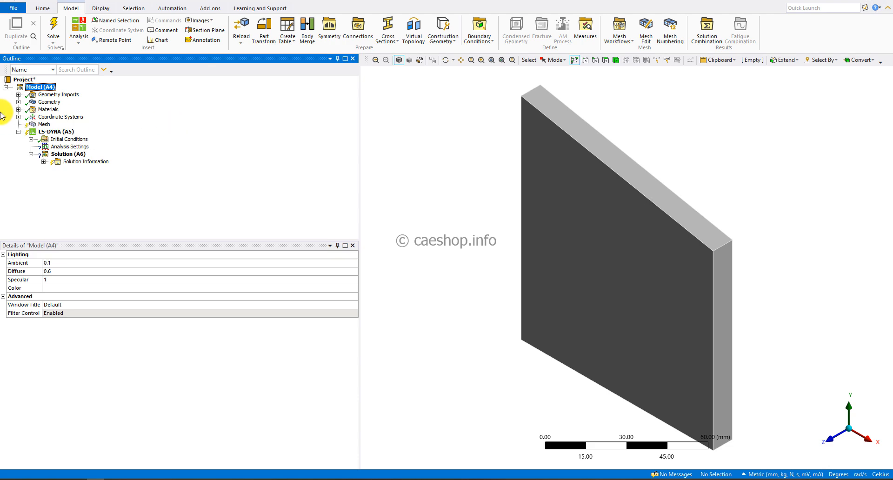
Assign the Mat_Null material to the SYS\Solid body
left_click(18, 102)
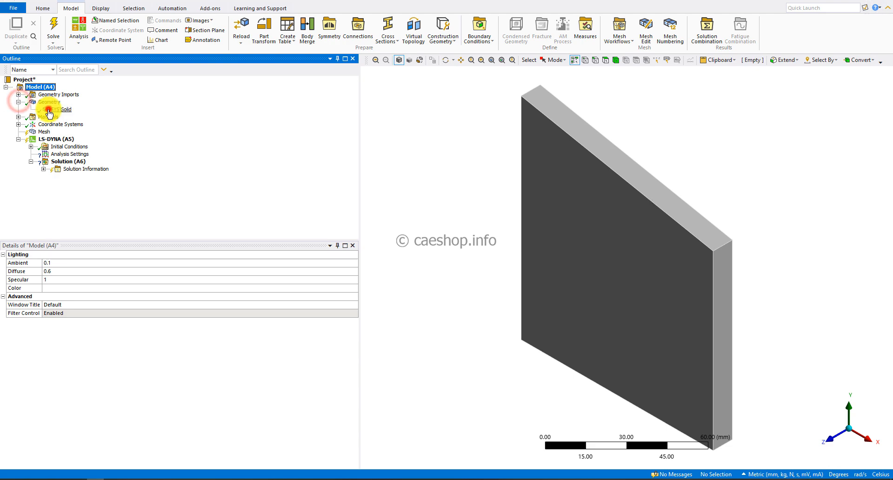
left_click(52, 109)
left_click(104, 314)
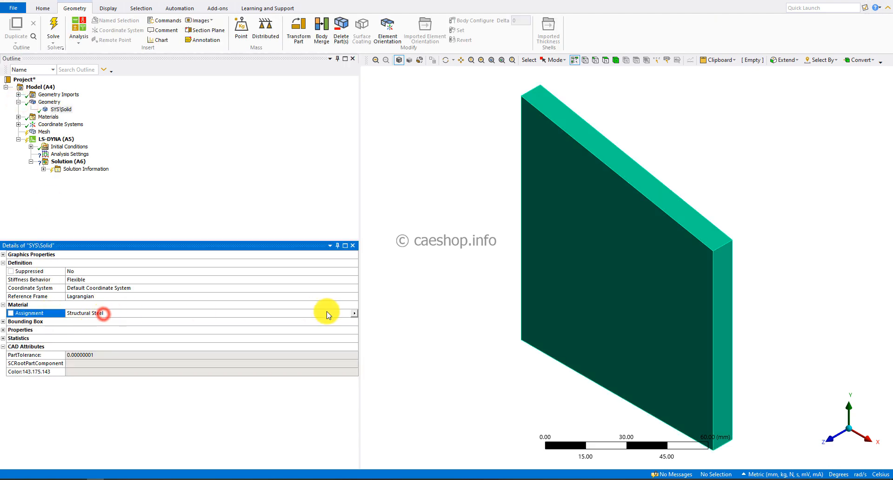
left_click(355, 315)
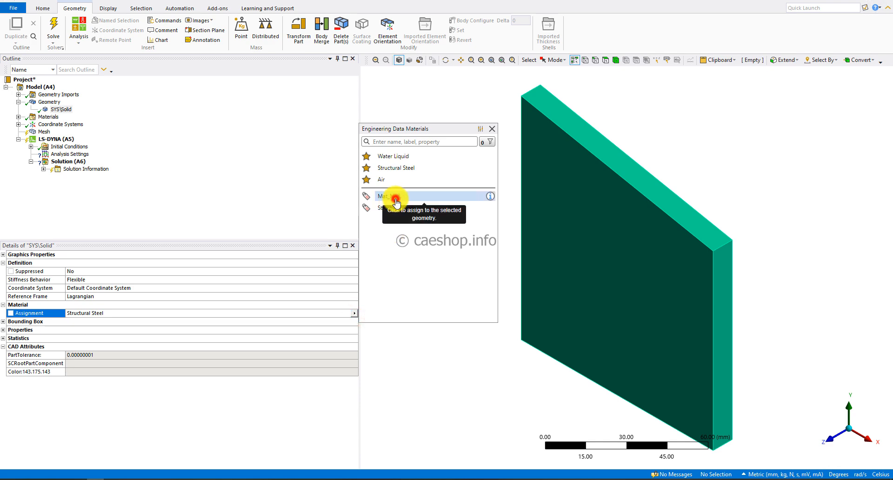
left_click(396, 201)
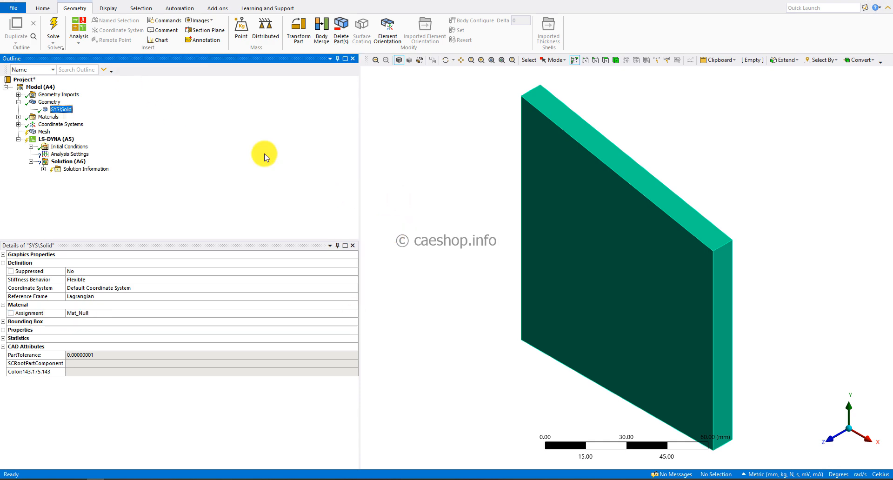
Insert a mesh sizing control on the four boundary edges of the plate's large front face
left_click(44, 135)
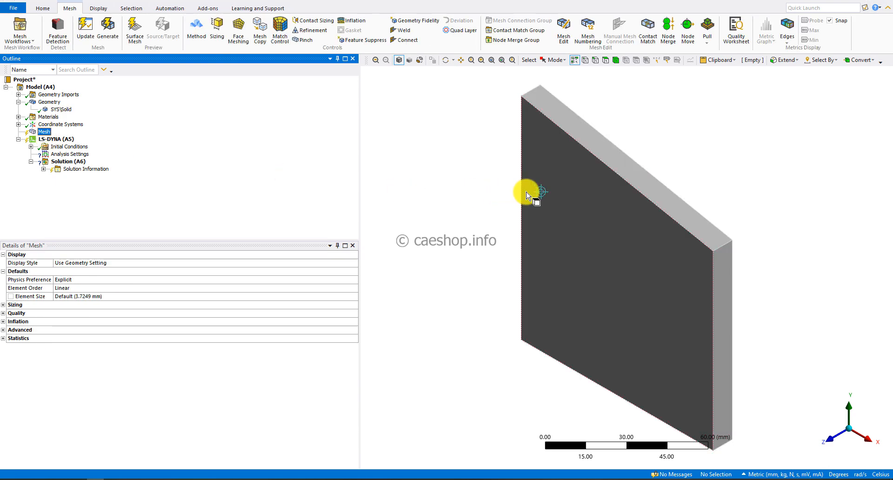
left_click(594, 62)
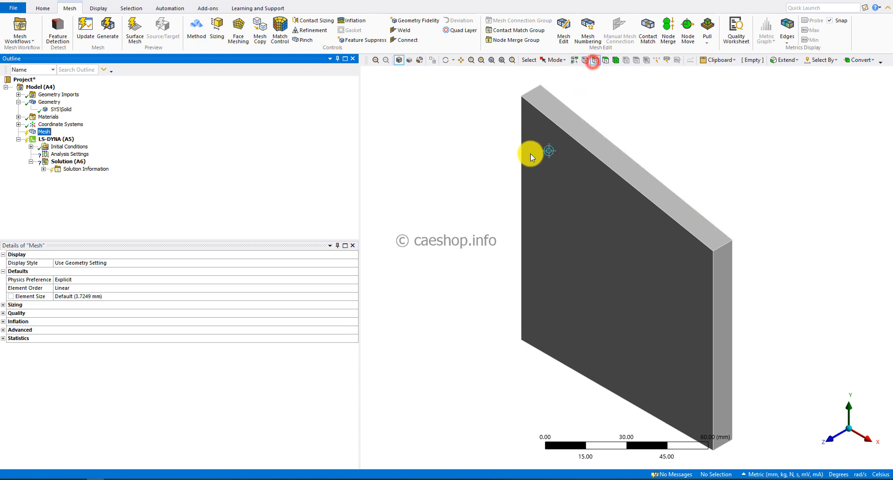
left_click(527, 157)
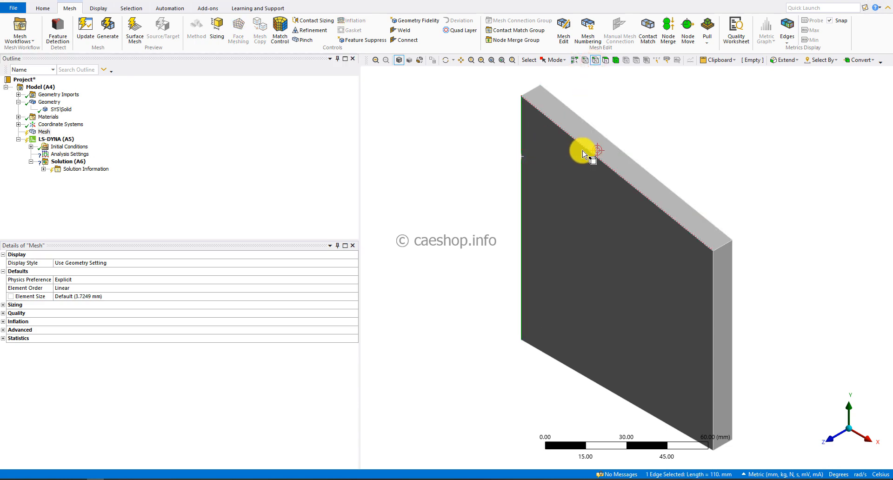
left_click(582, 151, "ctrl")
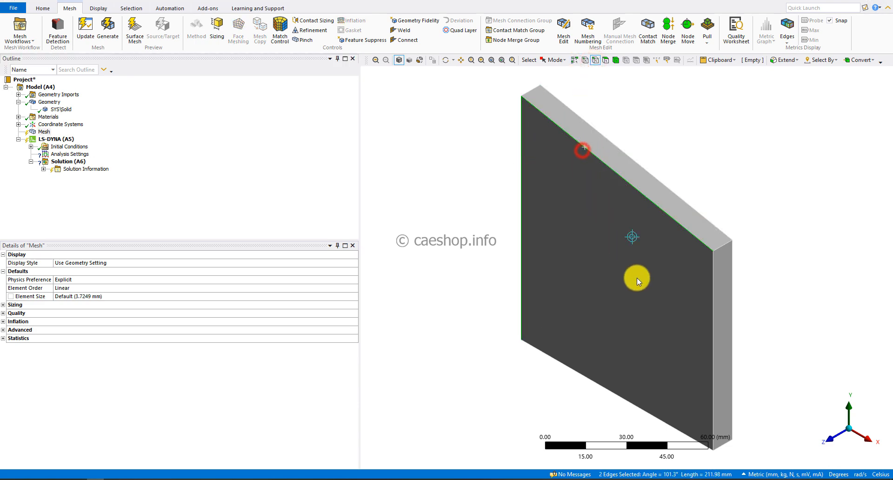
left_click(713, 295, "ctrl")
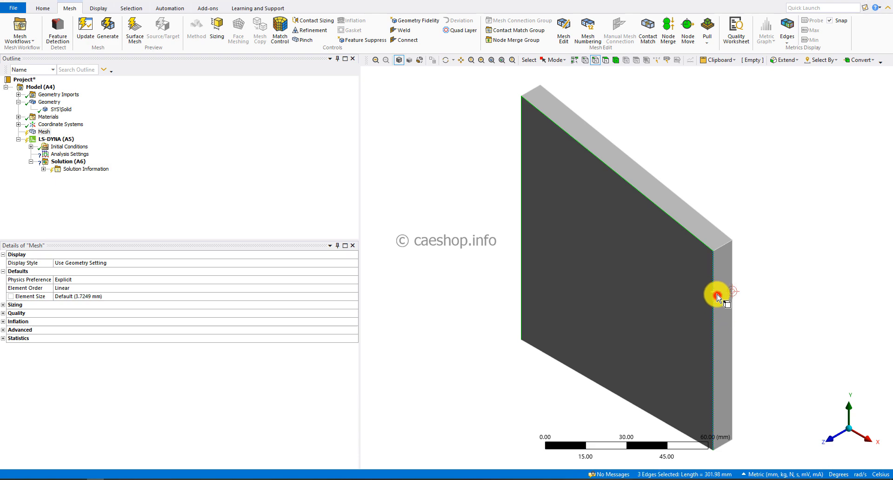
left_click(608, 388, "ctrl")
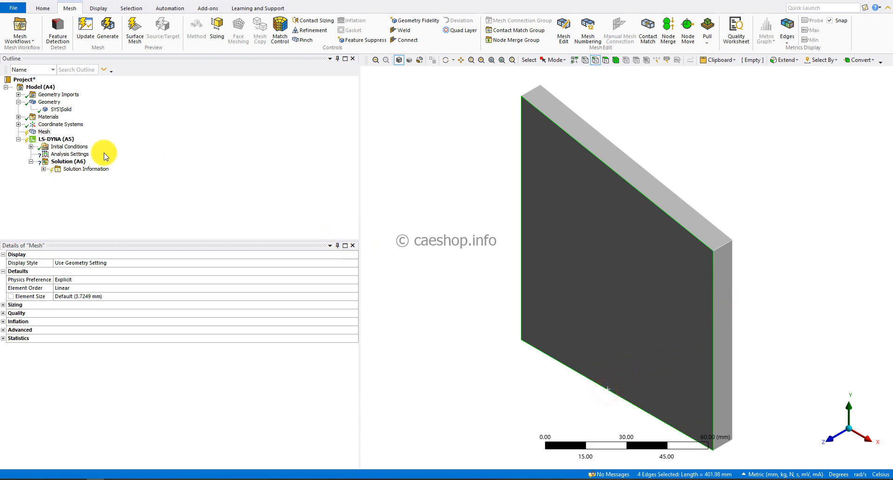
left_click(217, 36)
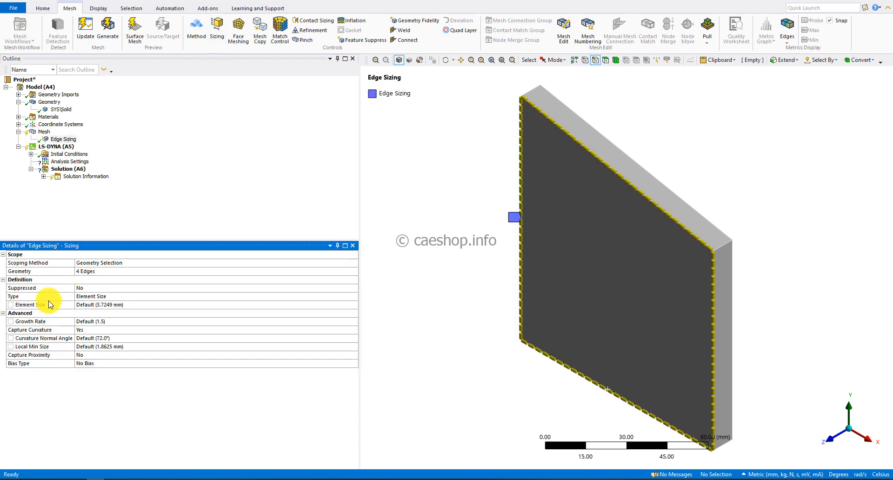
Change the edge sizing type to Number of Divisions and set it to 10
left_click(48, 302)
left_click(149, 296)
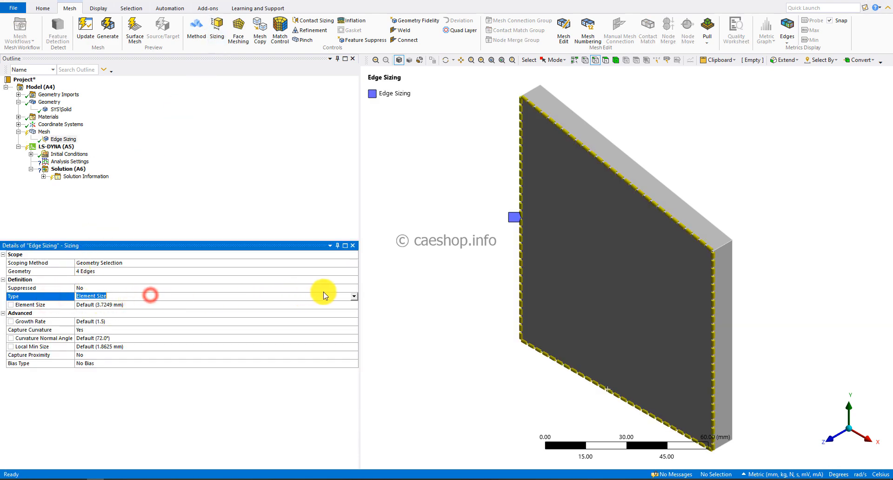
left_click(352, 298)
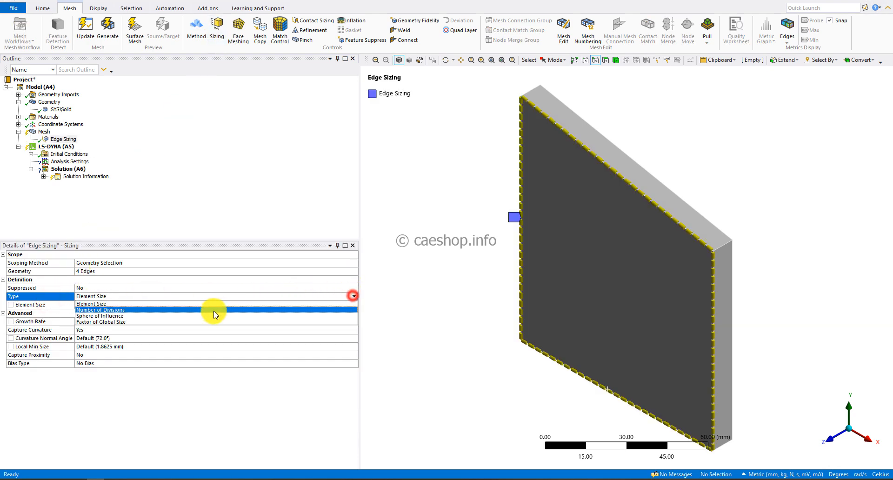
left_click(178, 308)
left_click(95, 306)
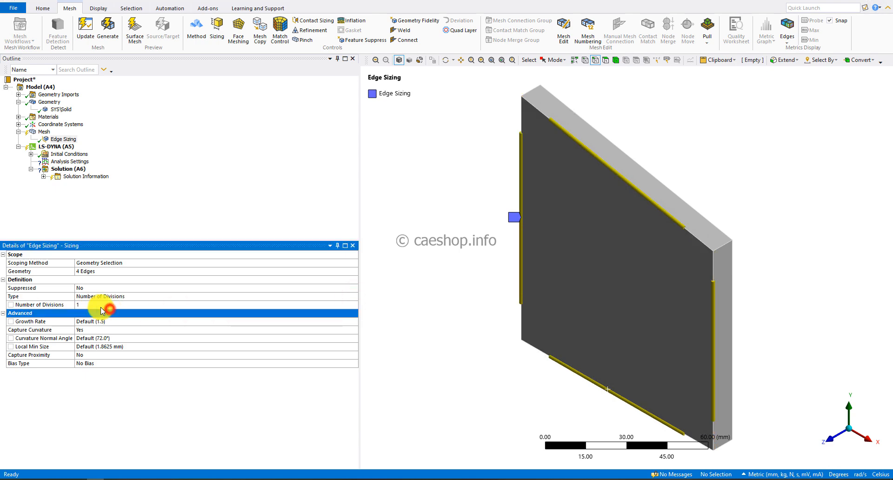
type("10")
key("Return")
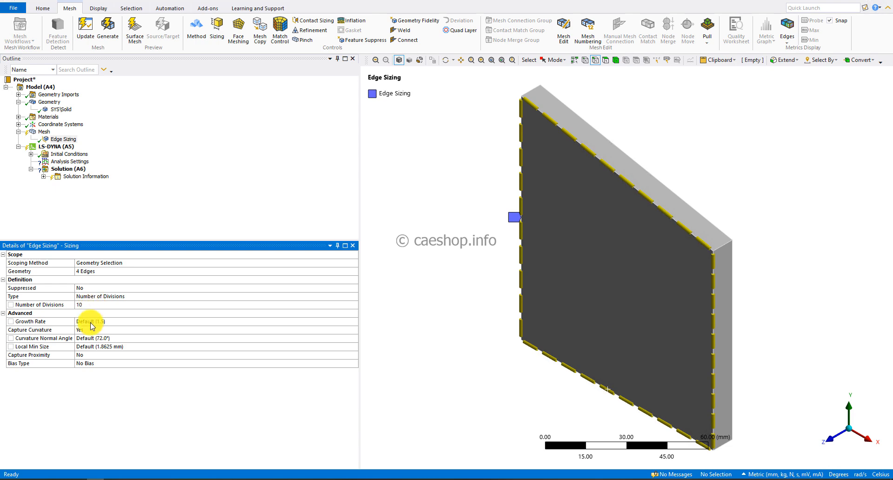
Turn off Capture Curvature for the edge sizing and set its behavior to Hard
double_click(98, 331)
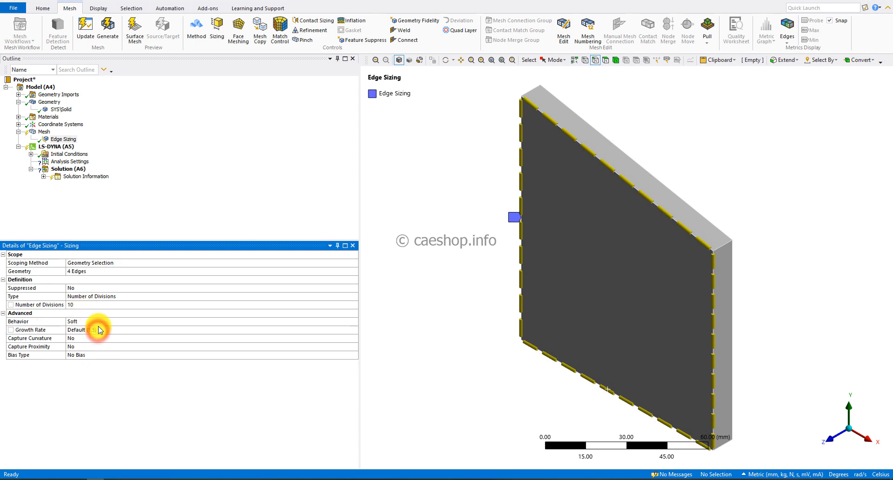
double_click(106, 321)
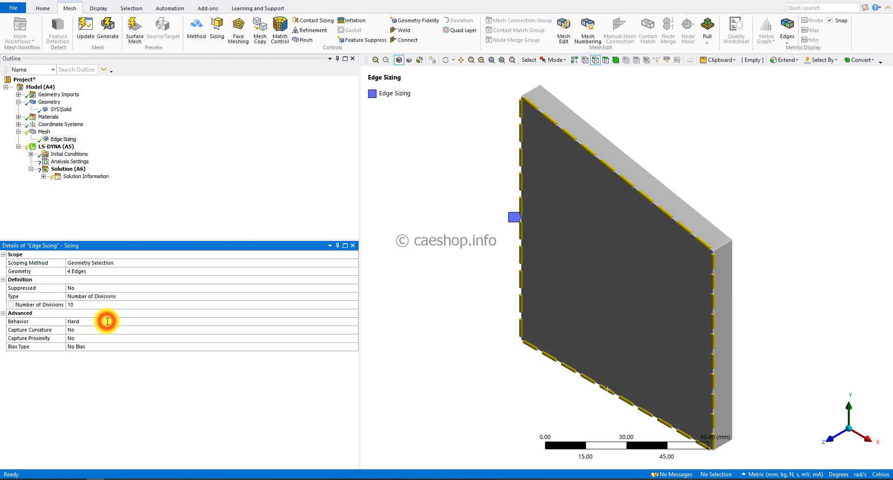
left_click(196, 188)
Insert a mapped face meshing control on the plate's large front face
left_click(43, 133)
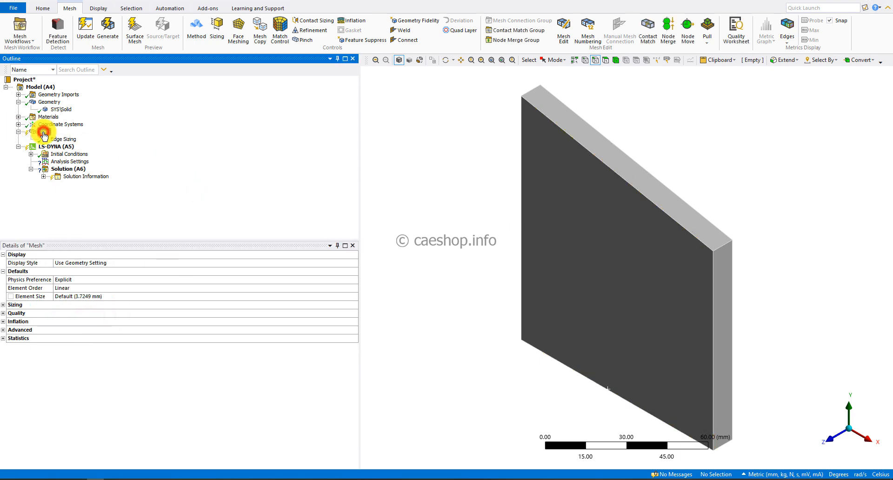
right_click(90, 139)
mouse_move(172, 141)
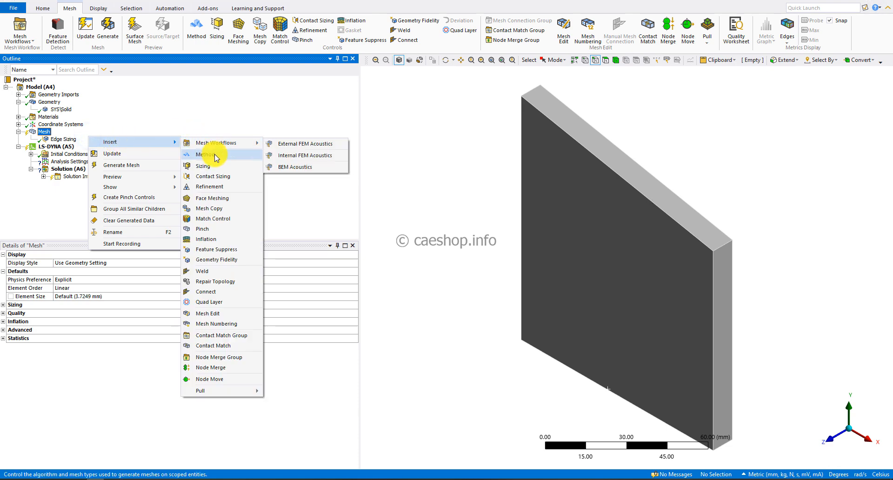
left_click(217, 201)
left_click(594, 234)
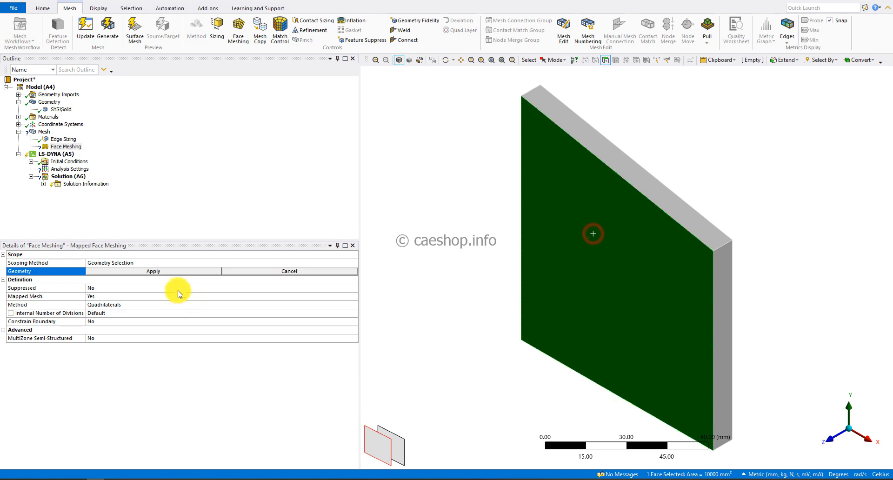
left_click(175, 272)
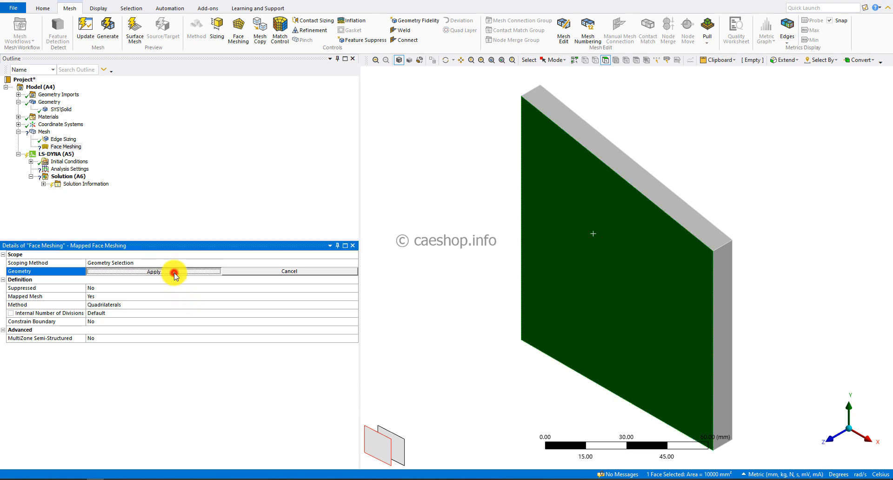
left_click(189, 181)
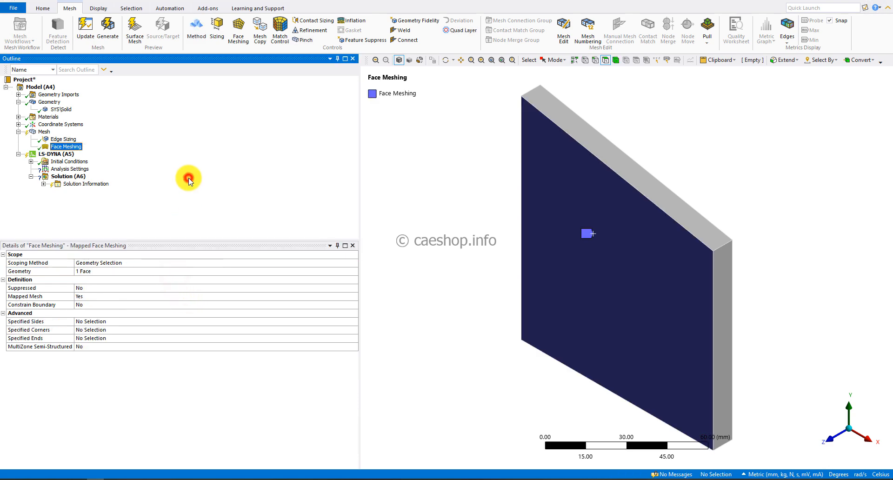
Insert a mesh method on the plate body, set to Sweep with Automatic Thin source/target selection
left_click(616, 60)
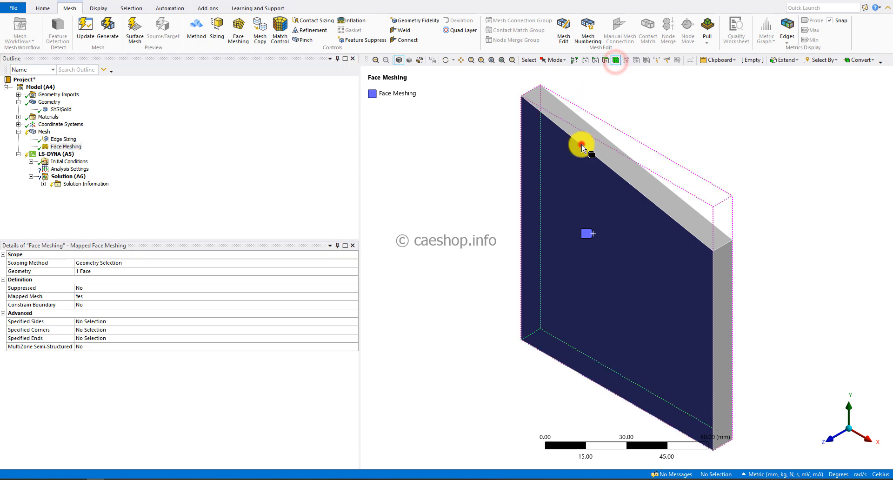
left_click(581, 144)
left_click(196, 30)
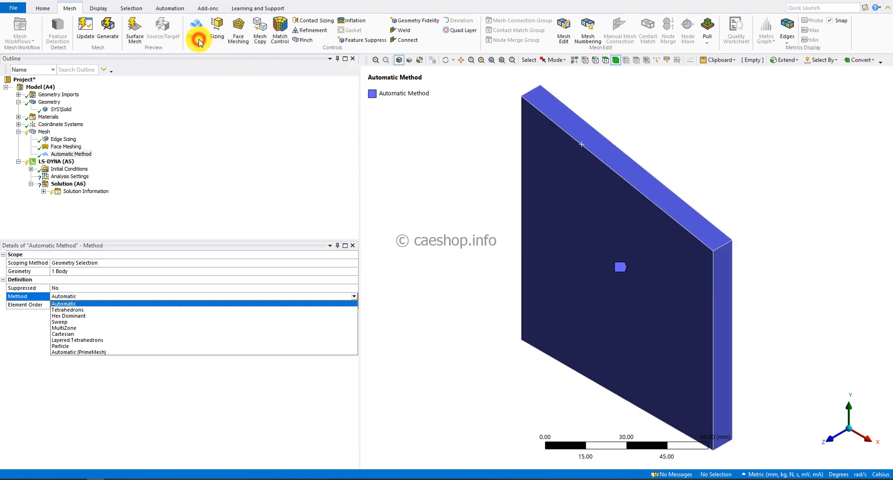
left_click(63, 323)
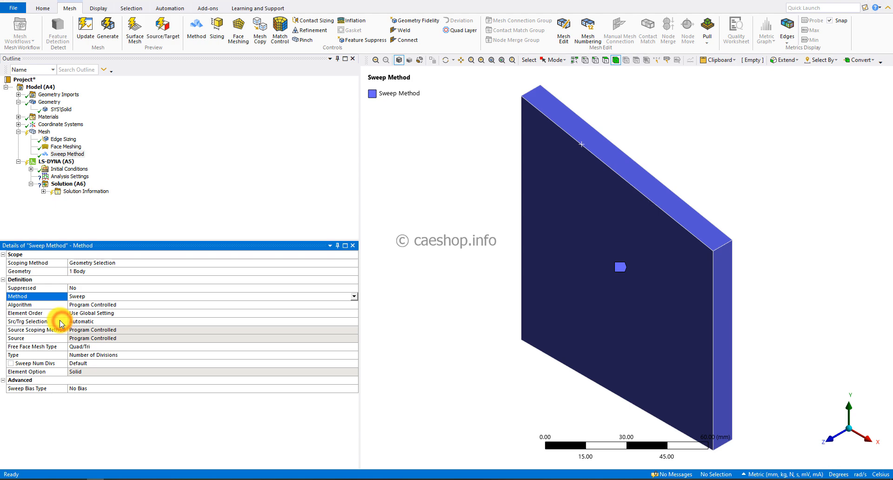
left_click(60, 321)
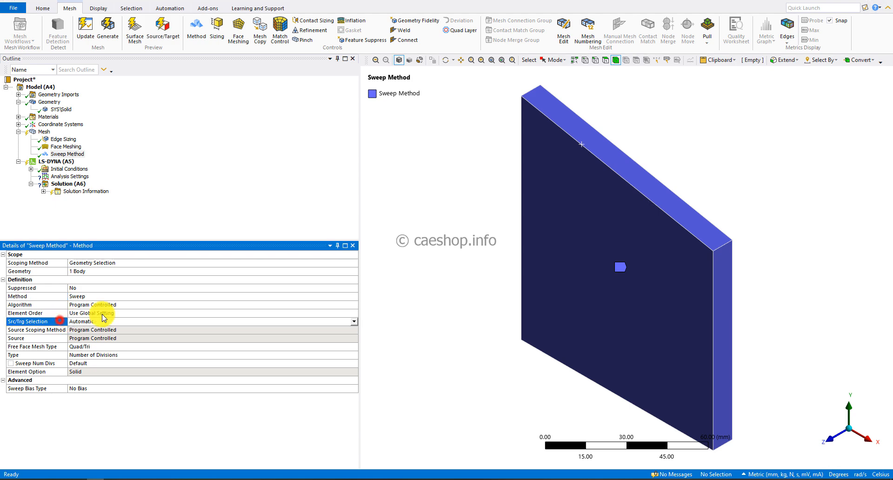
left_click(354, 321)
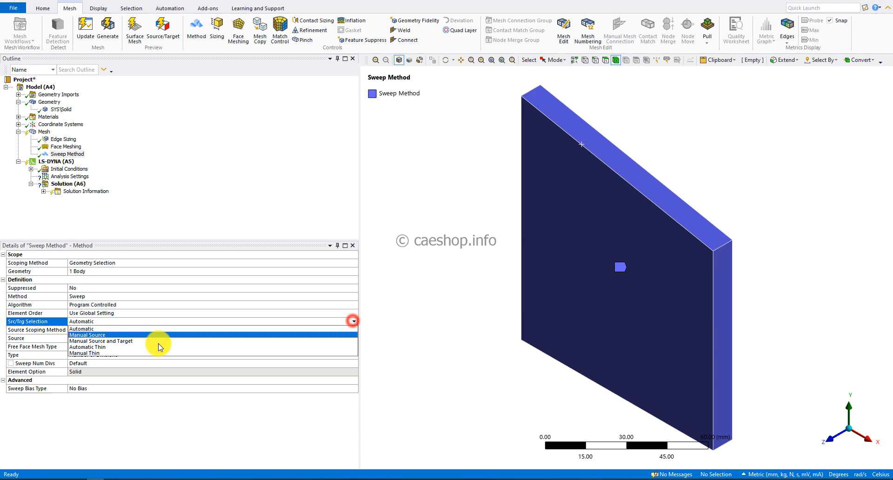
left_click(116, 347)
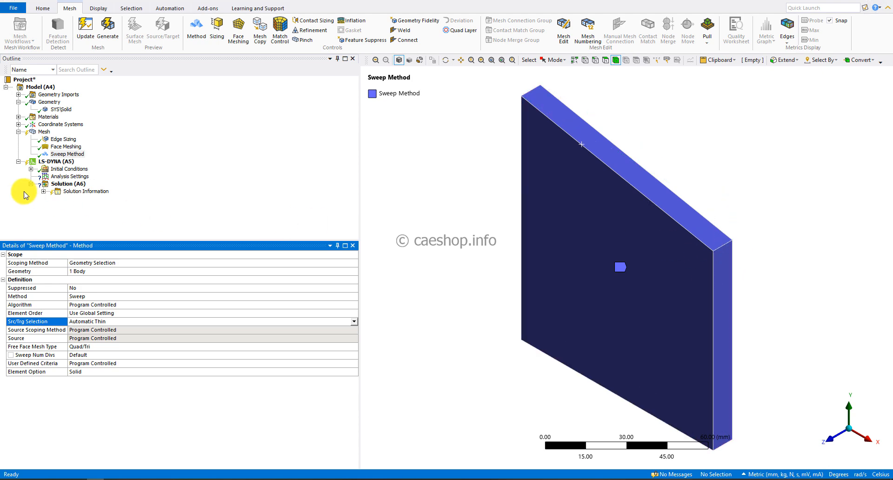
Generate the mesh of the plate and collapse the mesh branch of the model tree
left_click(46, 133)
right_click(46, 132)
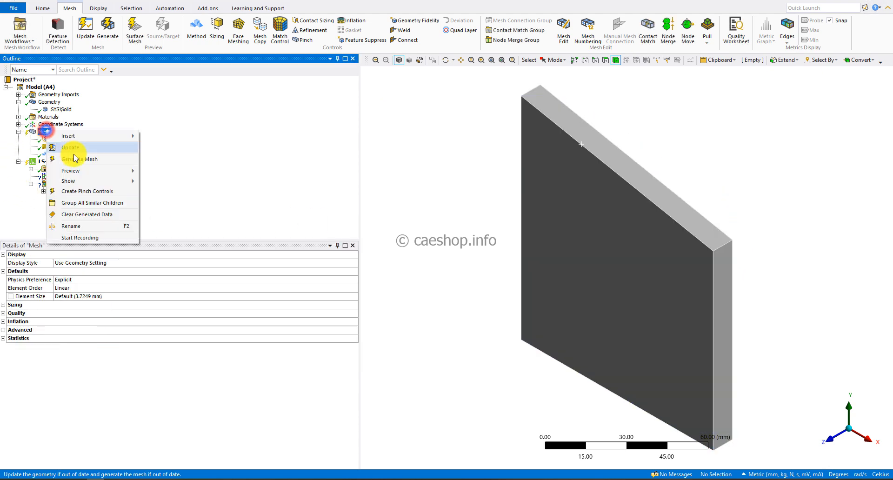
left_click(79, 157)
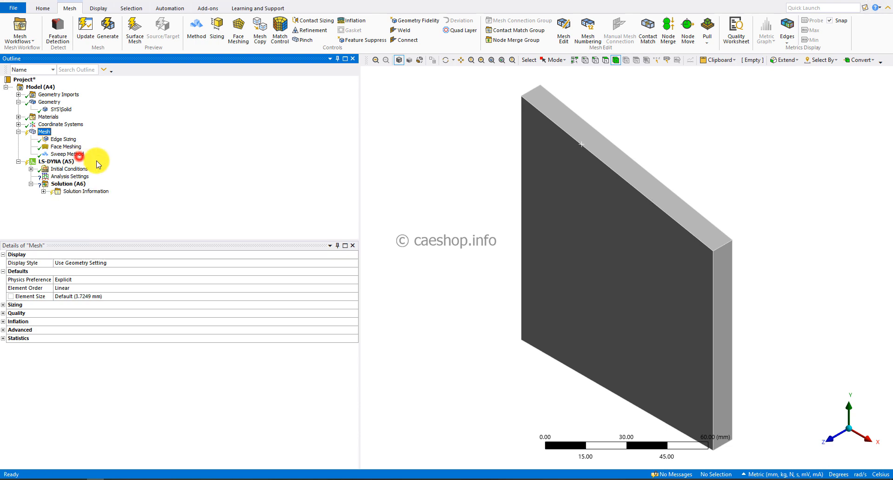
left_click(128, 163)
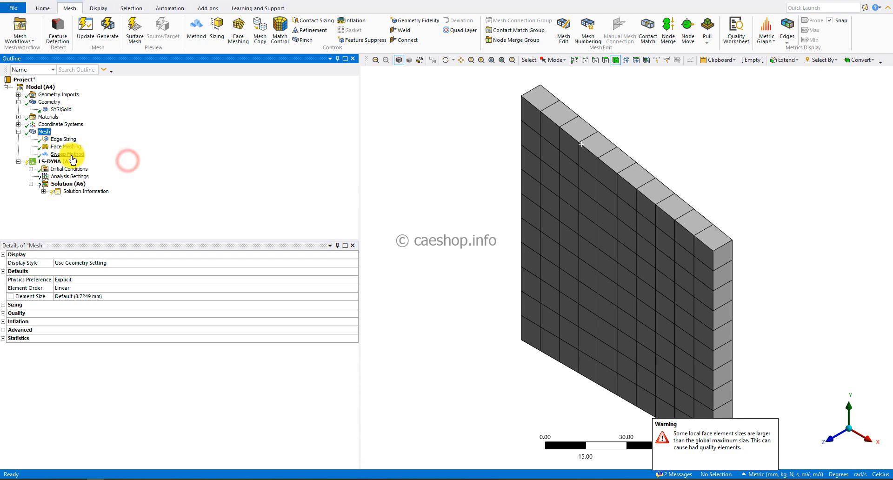
left_click(18, 132)
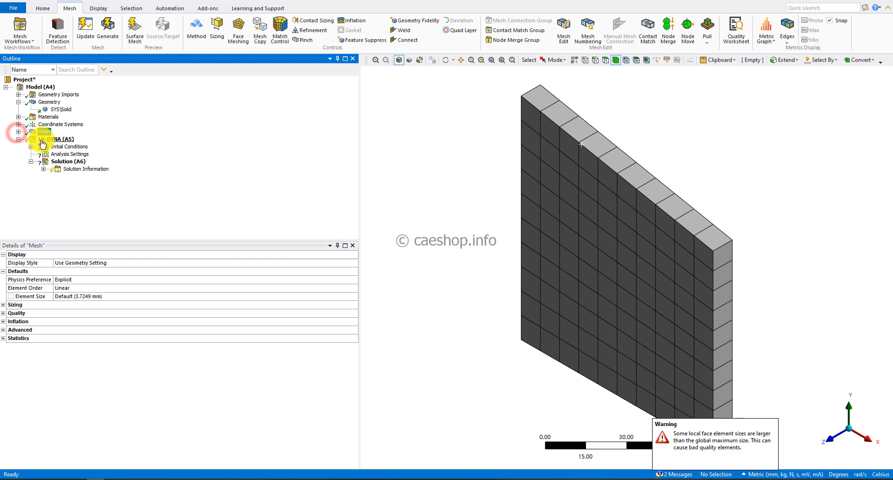
Insert a displacement support in the LS-DYNA analysis on the plate's two large opposite faces
left_click(64, 139)
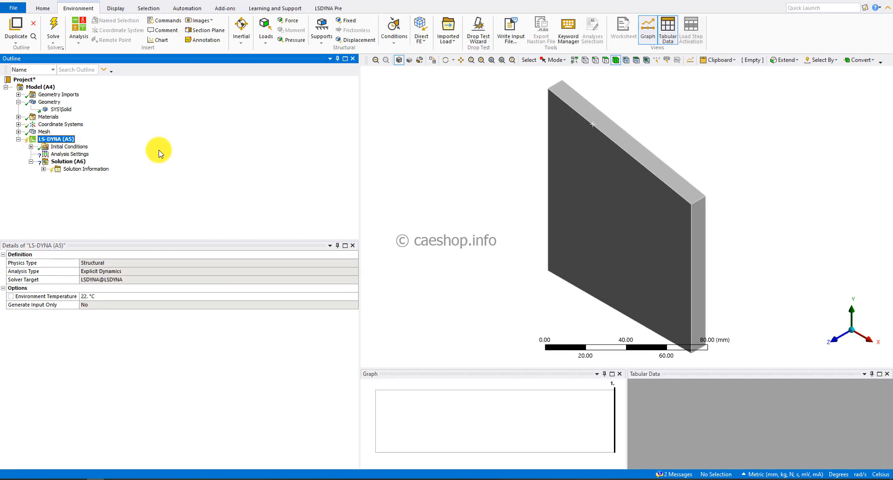
left_click(458, 190)
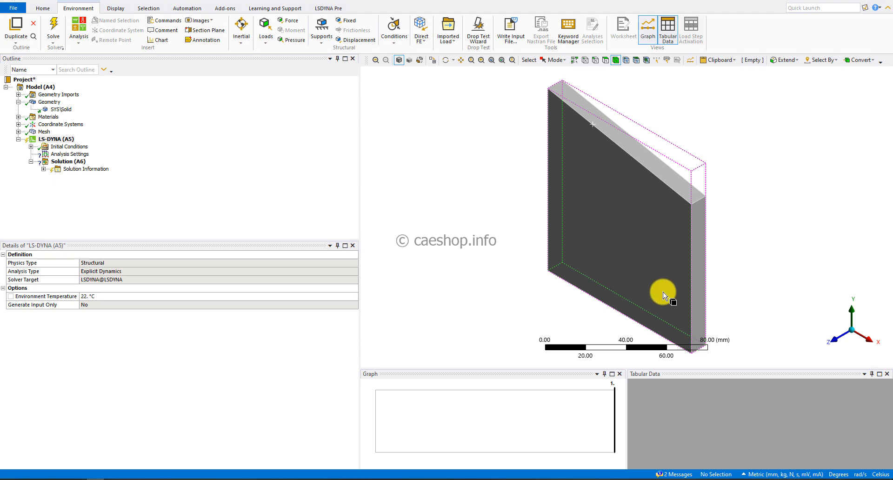
left_click(469, 218)
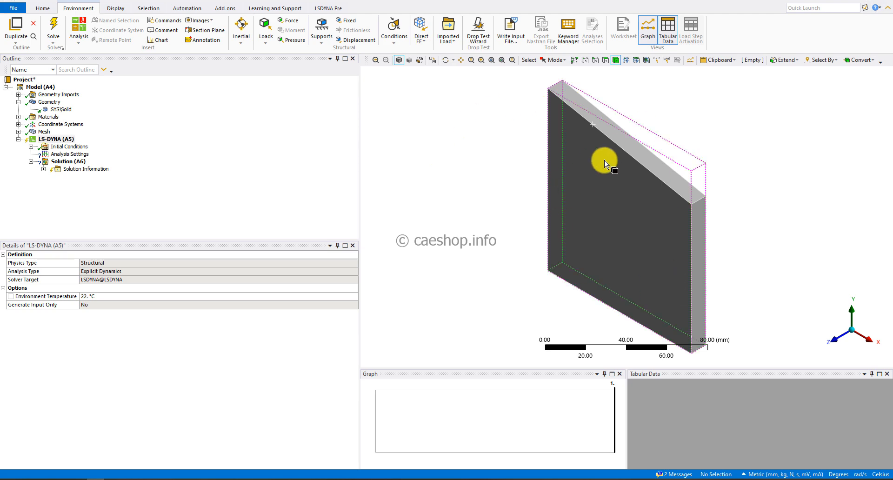
left_click(516, 224)
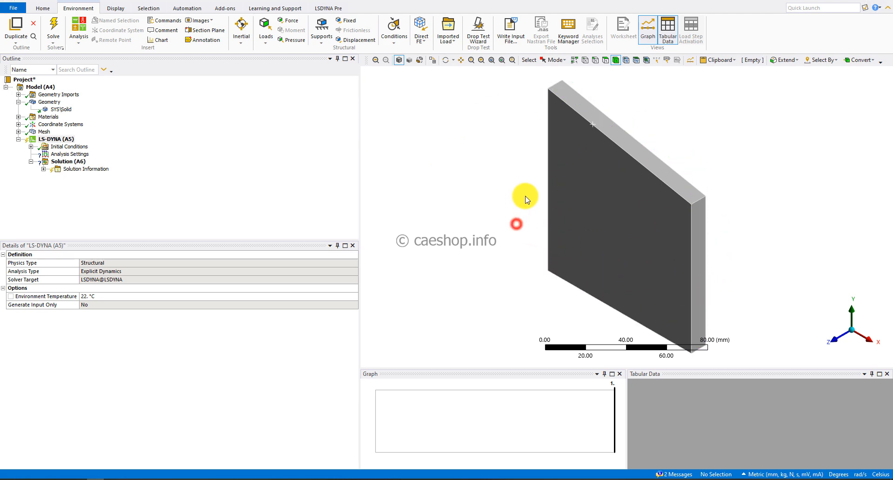
left_click(604, 61)
left_click(600, 264)
middle_click_drag(766, 259, 658, 259)
left_click(655, 256, "ctrl")
middle_click_drag(509, 259, 591, 260)
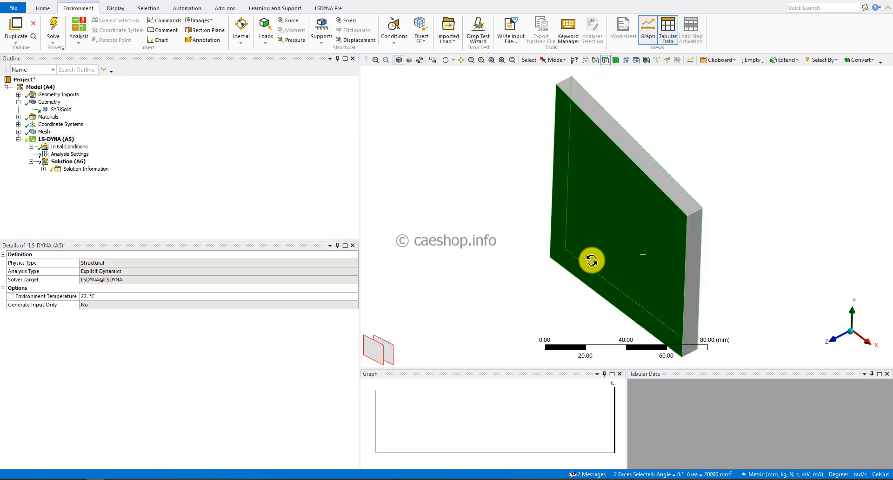
left_click(357, 41)
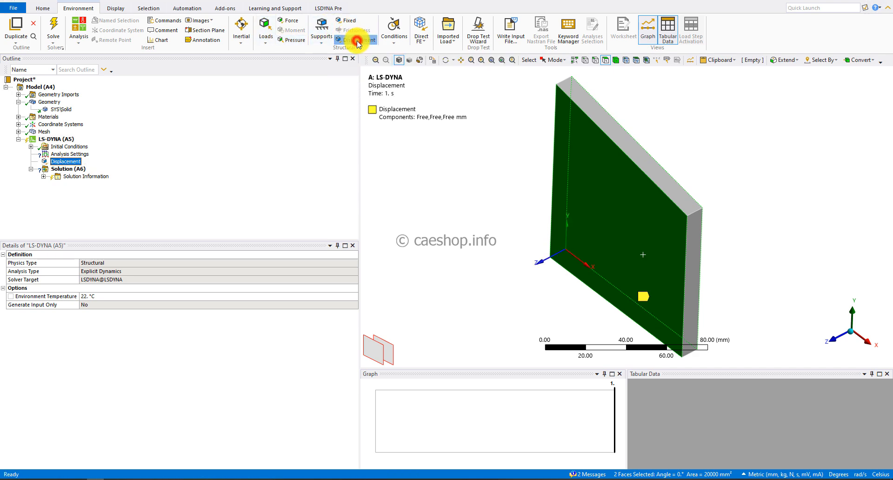
Set the Z component of the large faces' displacement to 0 mm, keeping X and Y free
left_click(93, 313)
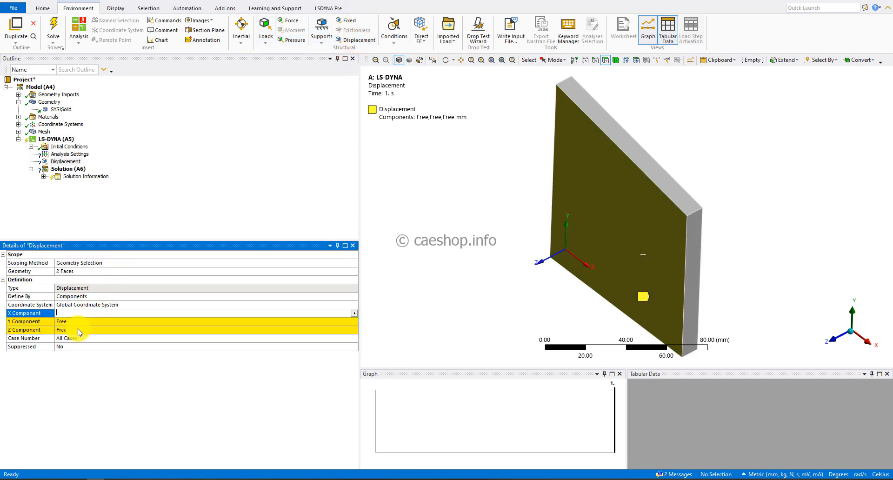
left_click(81, 330)
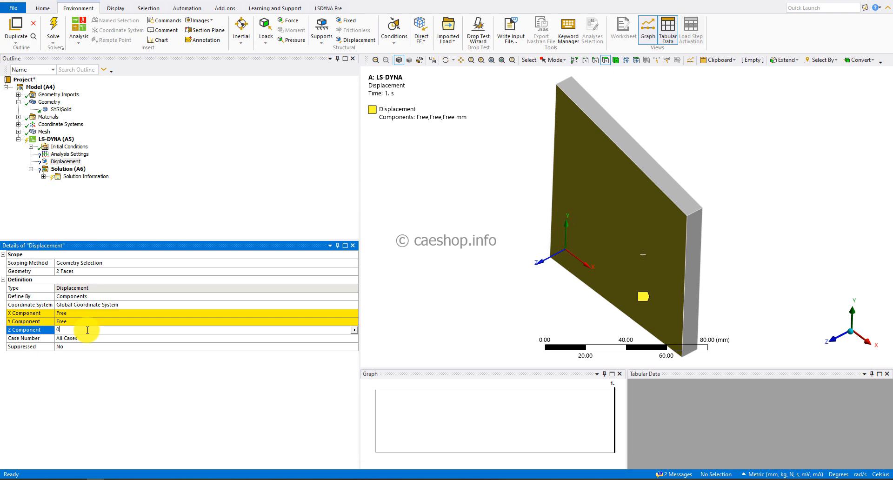
key("Return")
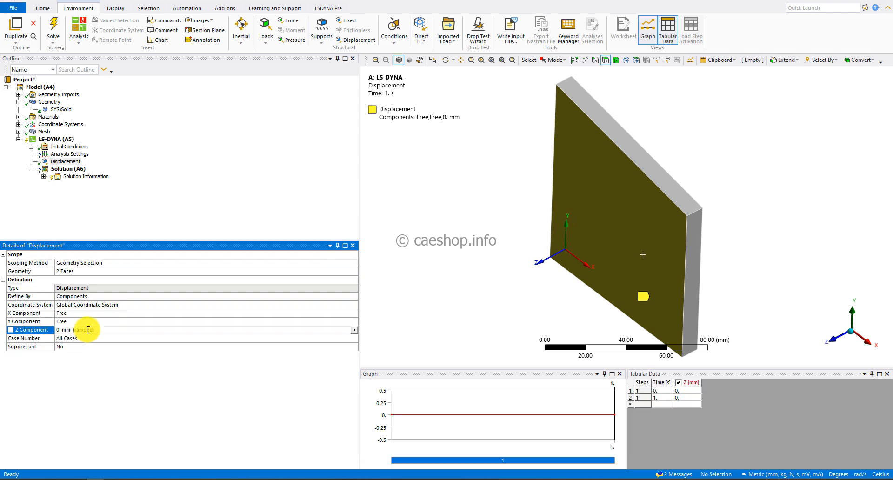
left_click(205, 200)
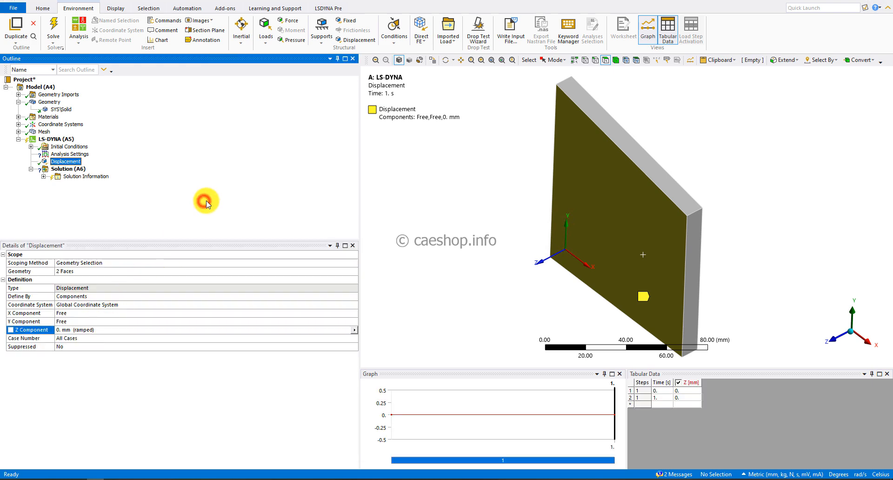
Insert a displacement support on the plate's two narrow vertical side faces with the X component set to 0 mm
left_click(698, 268)
middle_click_drag(656, 255, 762, 267)
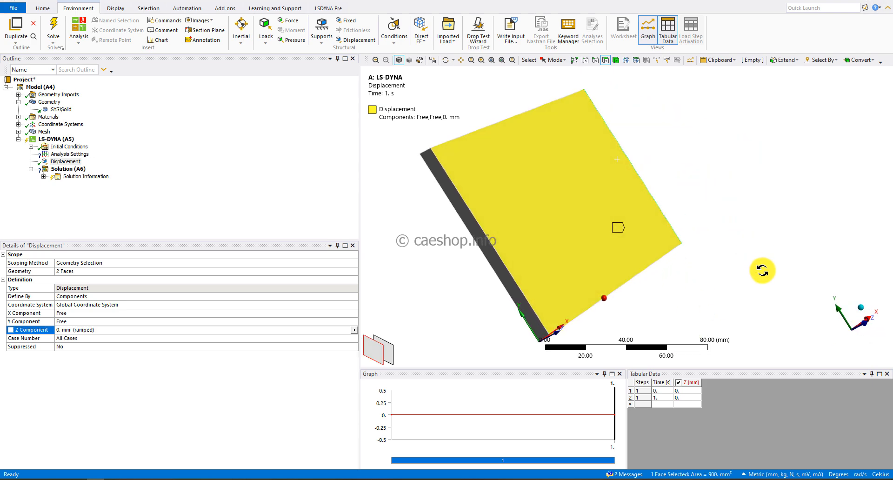
left_click(502, 274, "ctrl")
left_click(346, 40)
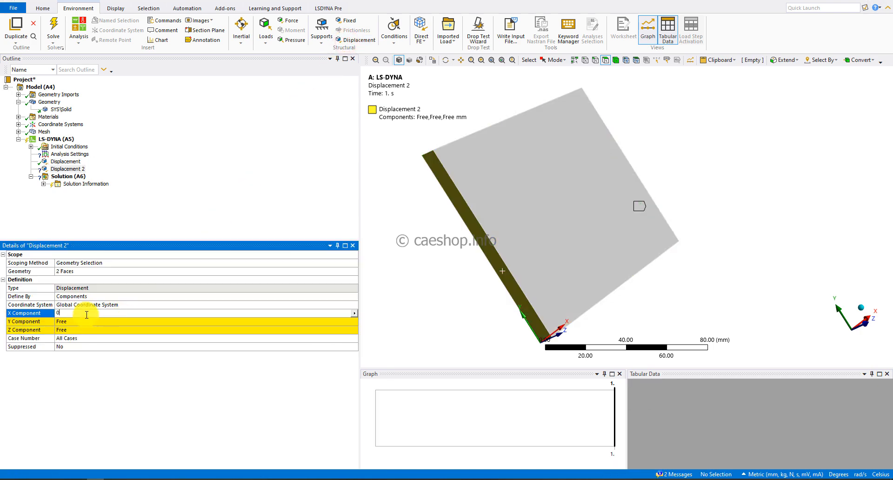
key("Return")
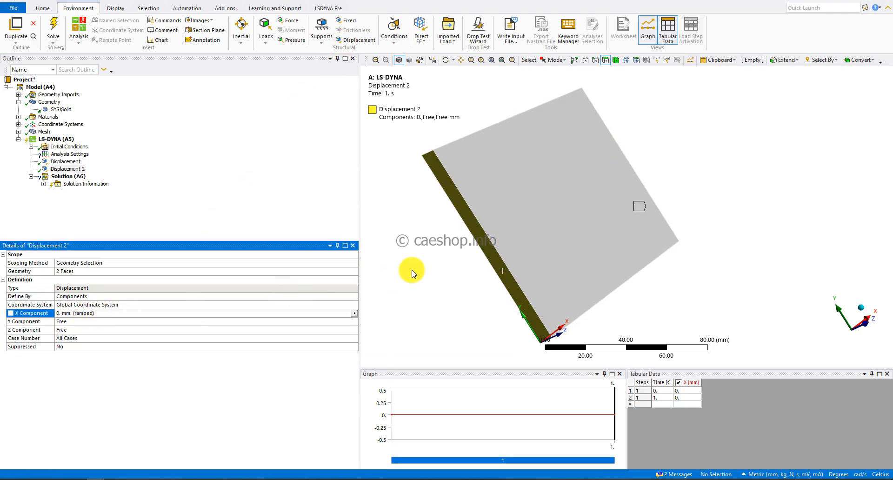
Insert a third displacement support on the plate's narrow bottom face
middle_click_drag(487, 252, 471, 224)
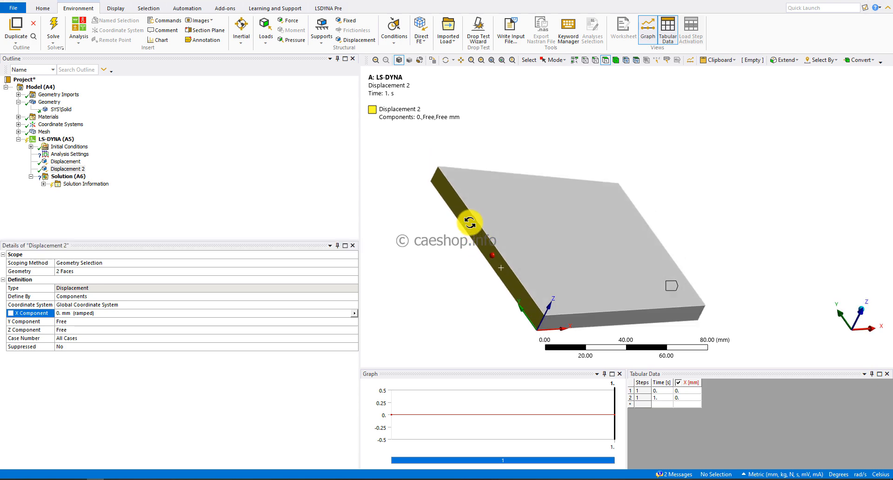
left_click(591, 318)
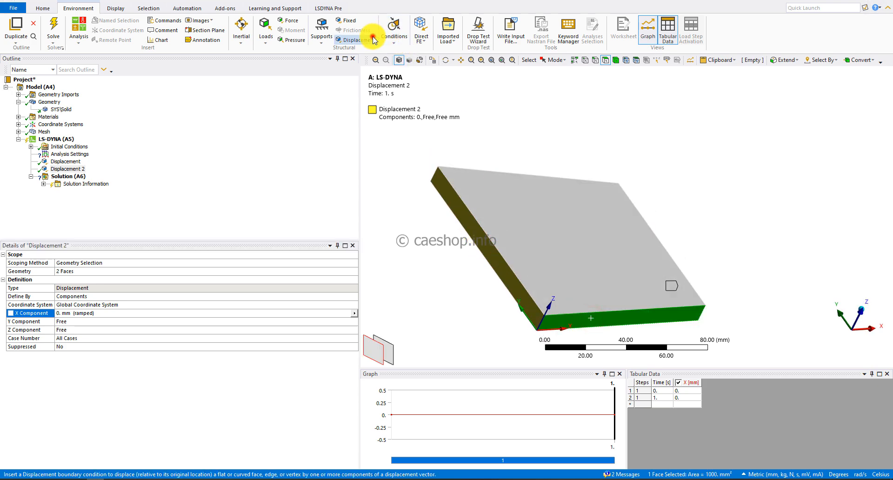
left_click(359, 40)
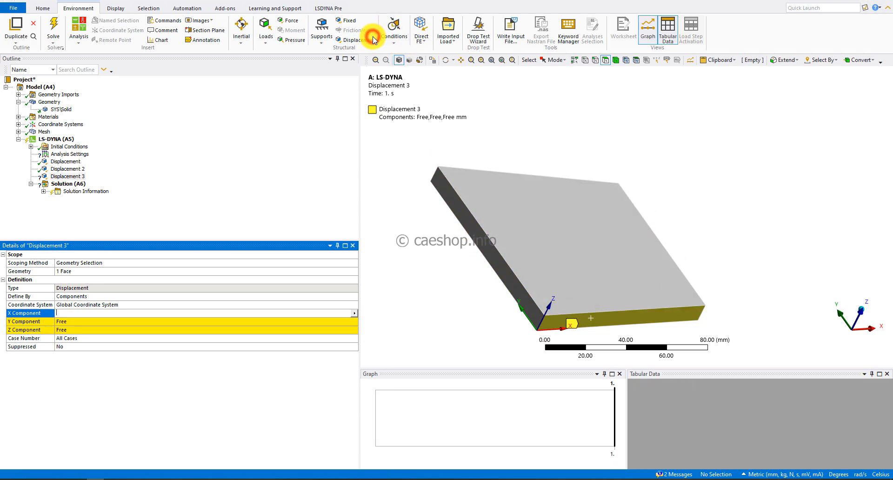
Set the X, Y and Z components of the bottom face's displacement to 0 mm and show all supports of the LS-DYNA analysis
left_click(88, 315)
type("0")
key("Return")
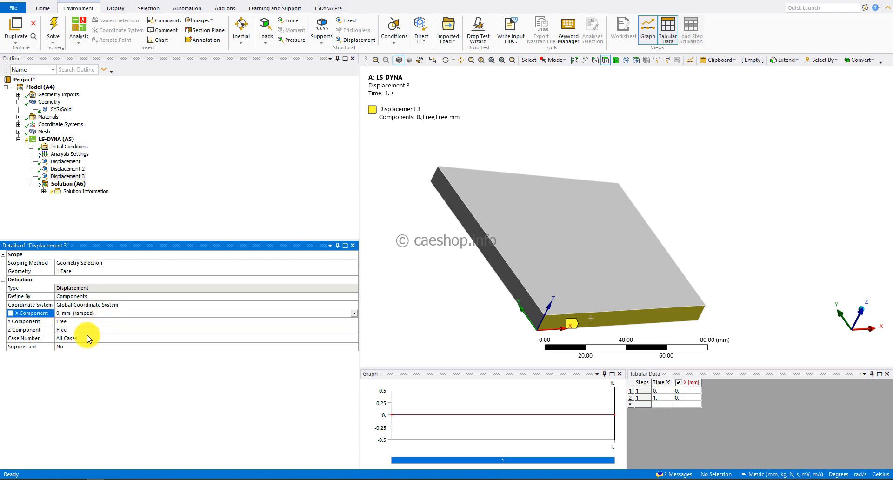
left_click(77, 323)
type("0")
key("Return")
left_click(79, 330)
type("0")
key("Return")
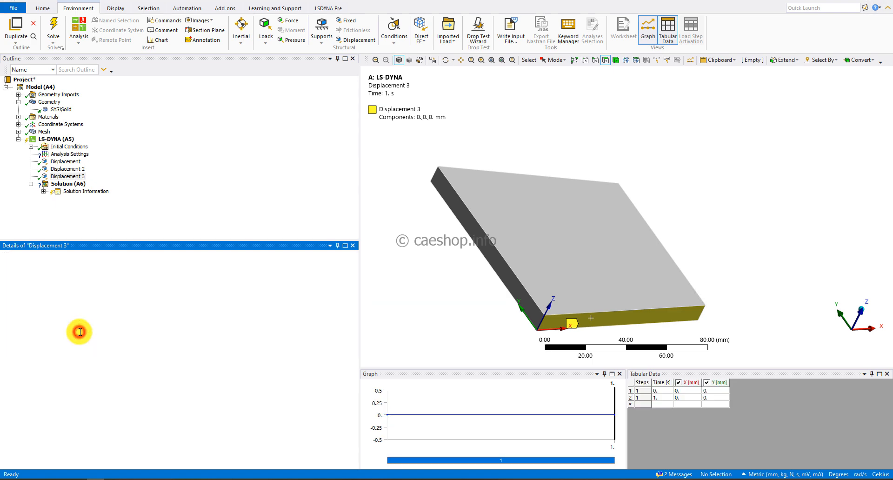
left_click(120, 208)
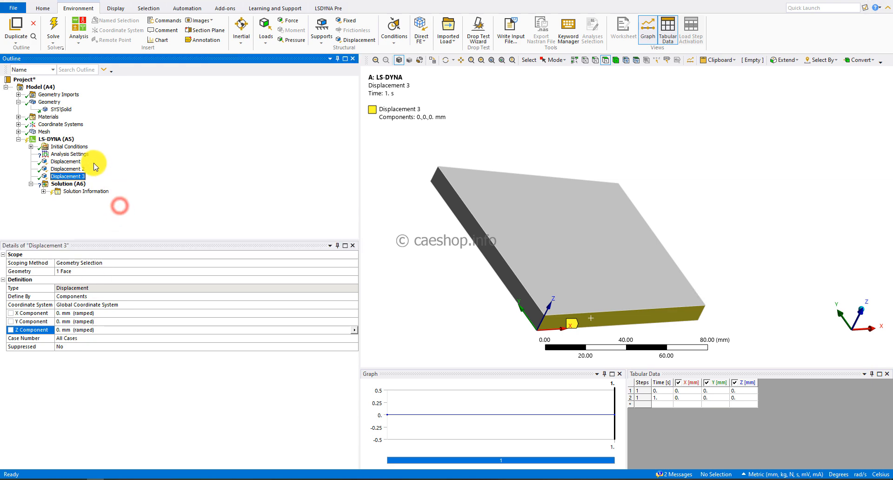
left_click(66, 140)
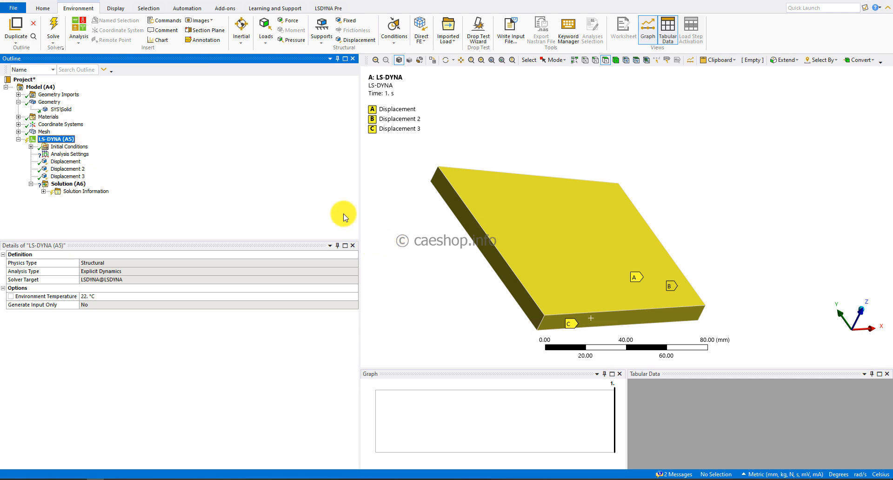
Insert a Section object in the LS-DYNA analysis and scope it to the plate body
middle_click_drag(620, 265, 520, 339)
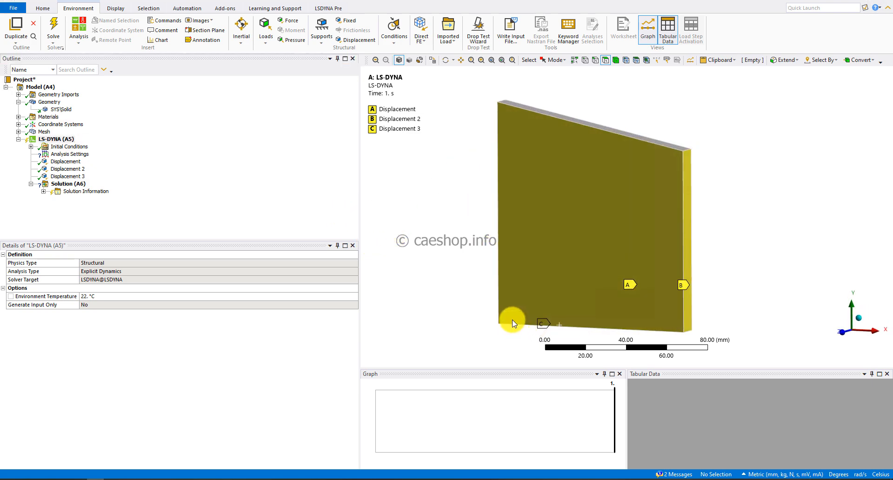
left_click(209, 188)
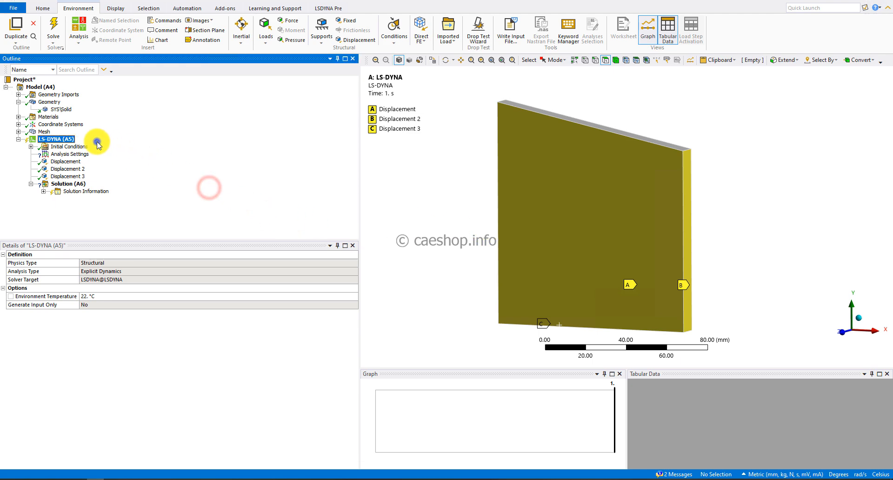
right_click(97, 142)
mouse_move(117, 148)
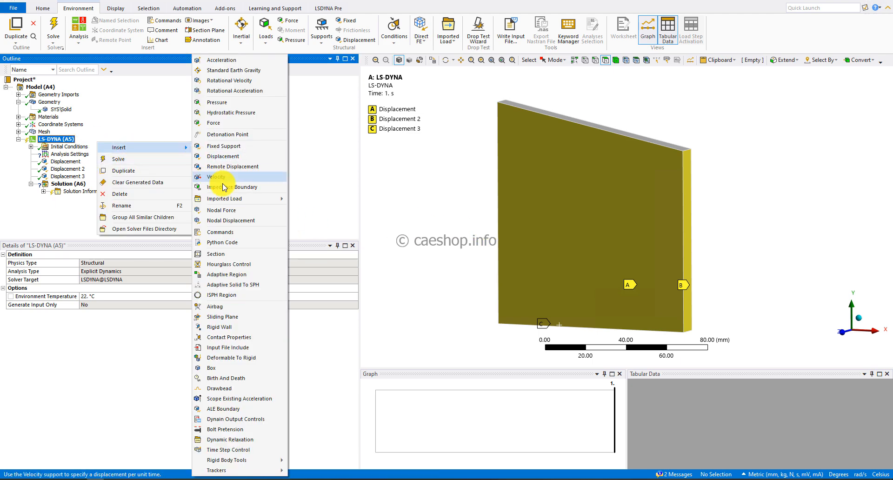
left_click(227, 255)
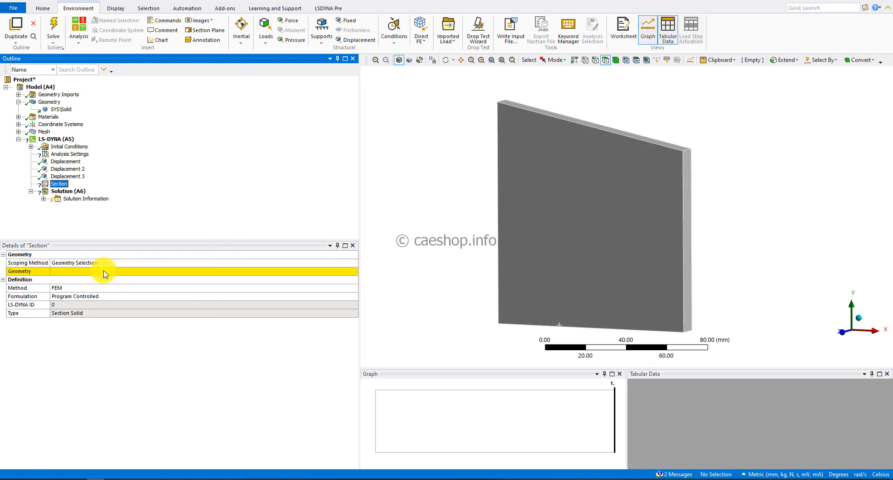
left_click(103, 274)
left_click(590, 236)
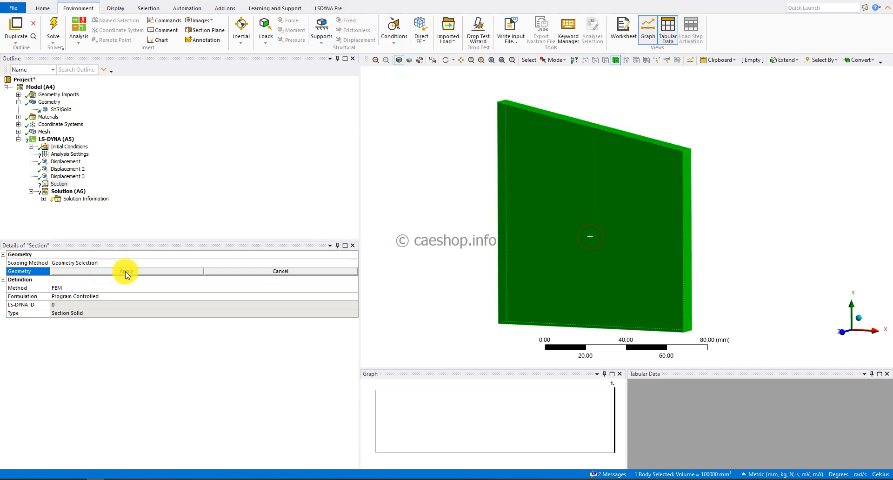
left_click(125, 271)
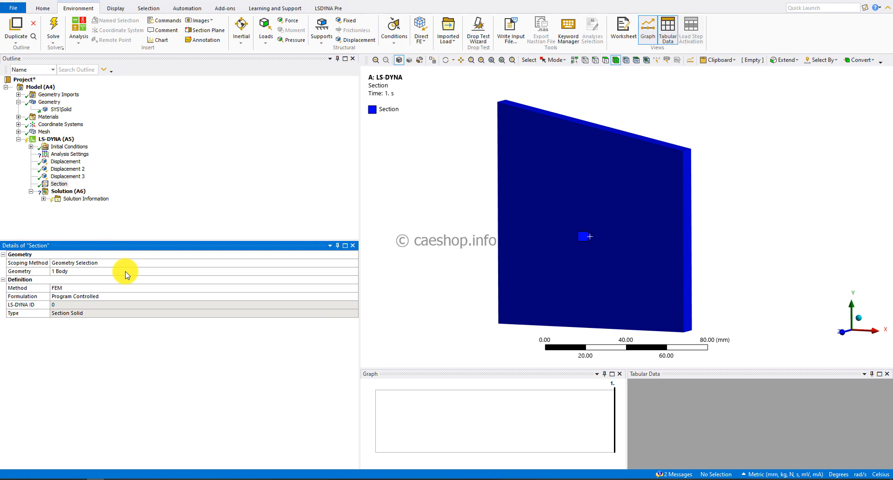
left_click(167, 181)
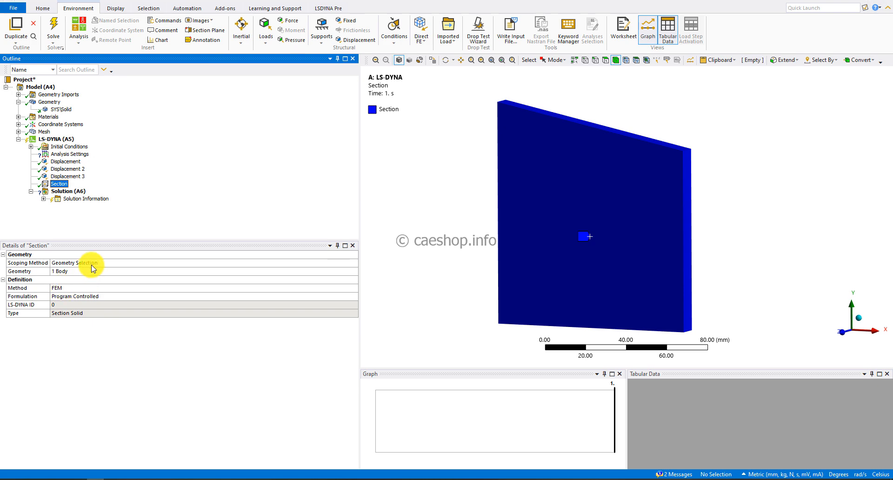
Set the plate section's element formulation to Constant Stress Solid Element
left_click(93, 296)
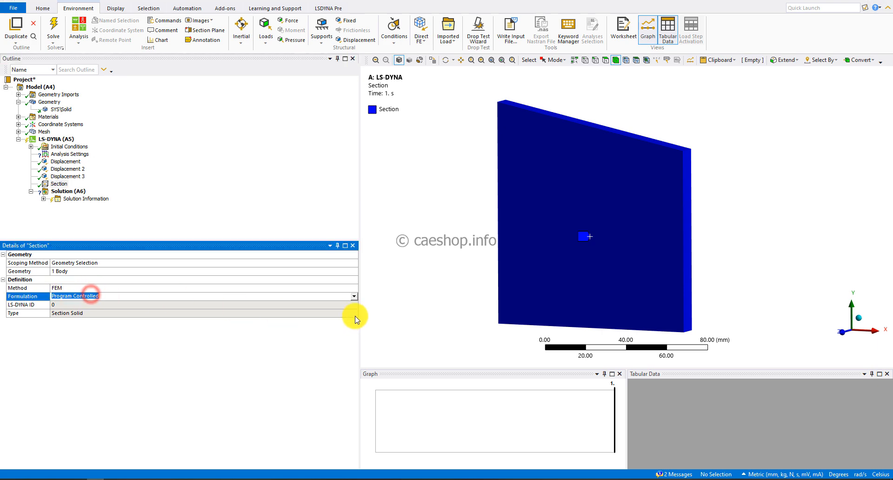
left_click(354, 298)
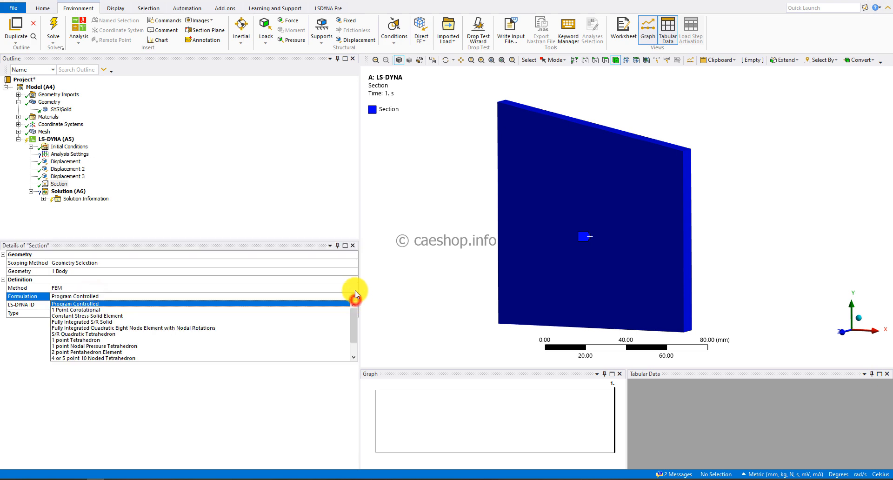
left_click(85, 317)
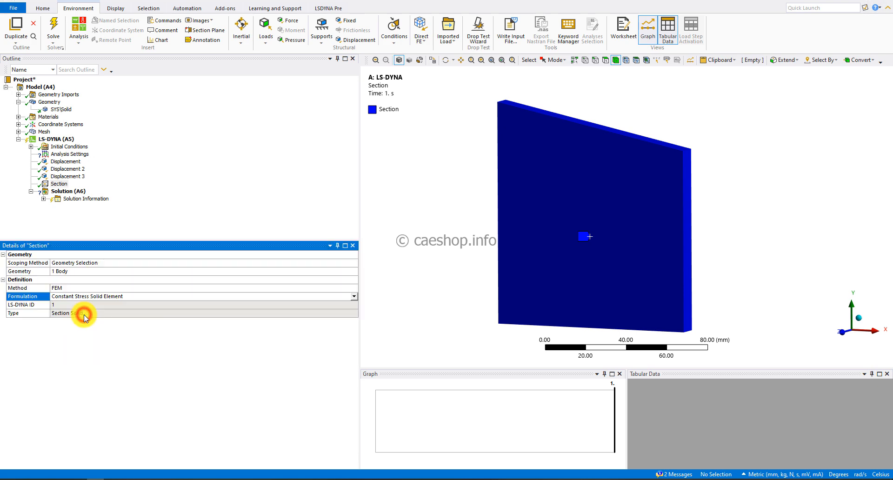
left_click(131, 198)
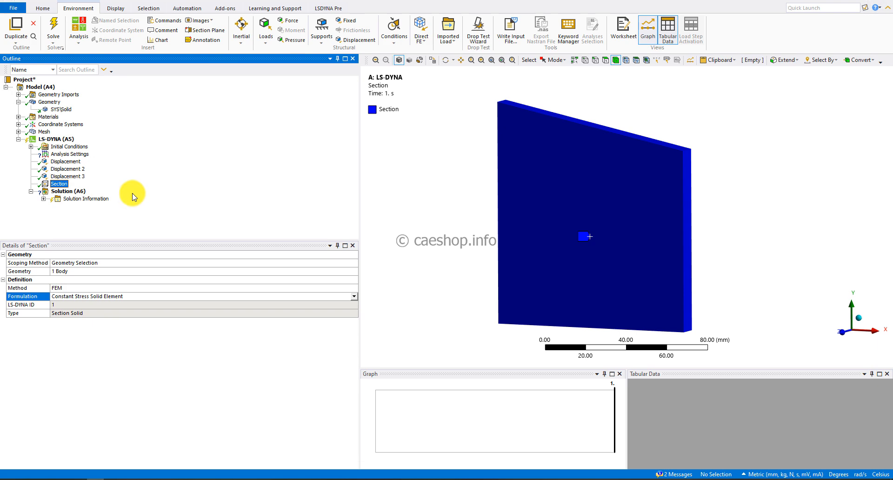
Set the analysis end time to 2 s, the time step safety factor to 0.7 and the number of CPUs to 4
left_click(65, 154)
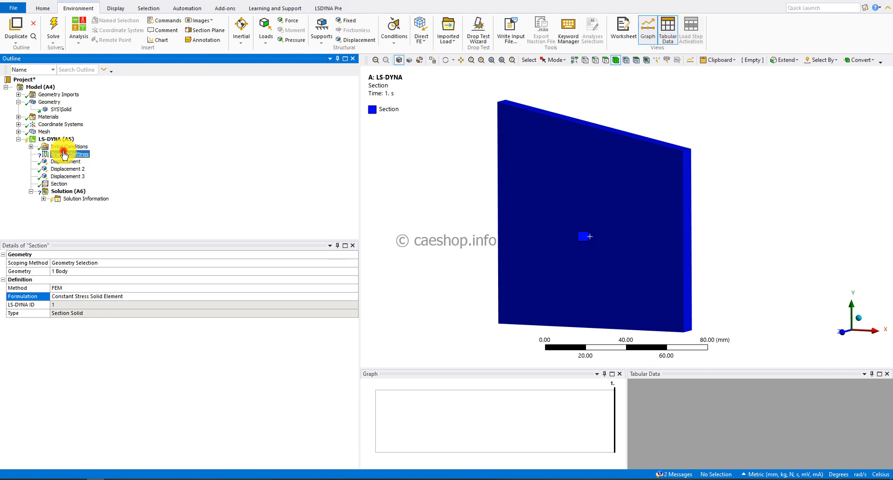
left_click(123, 263)
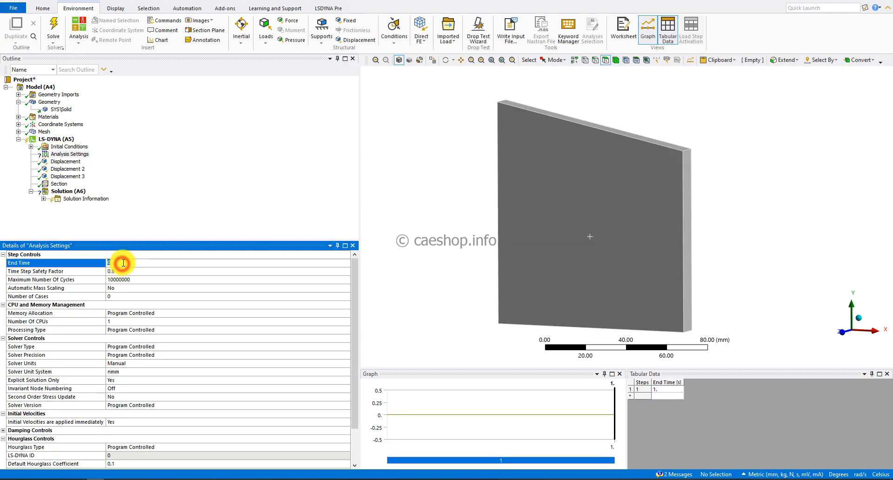
key("Return")
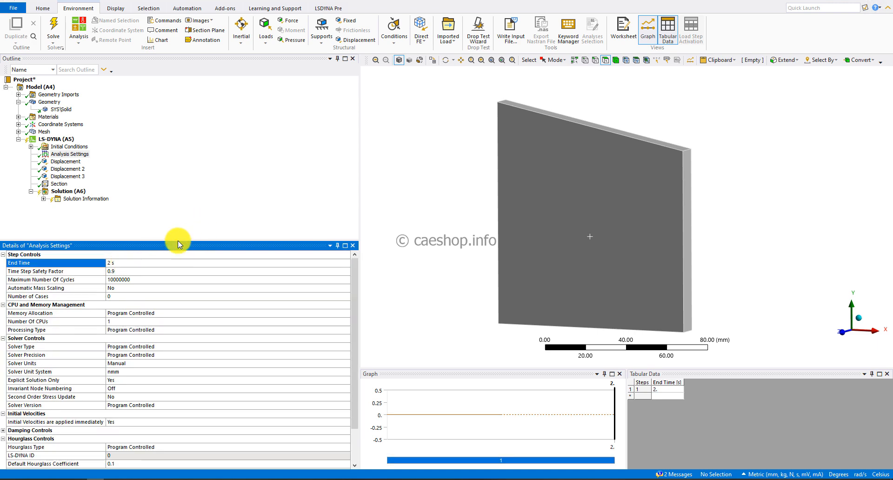
left_click(119, 271)
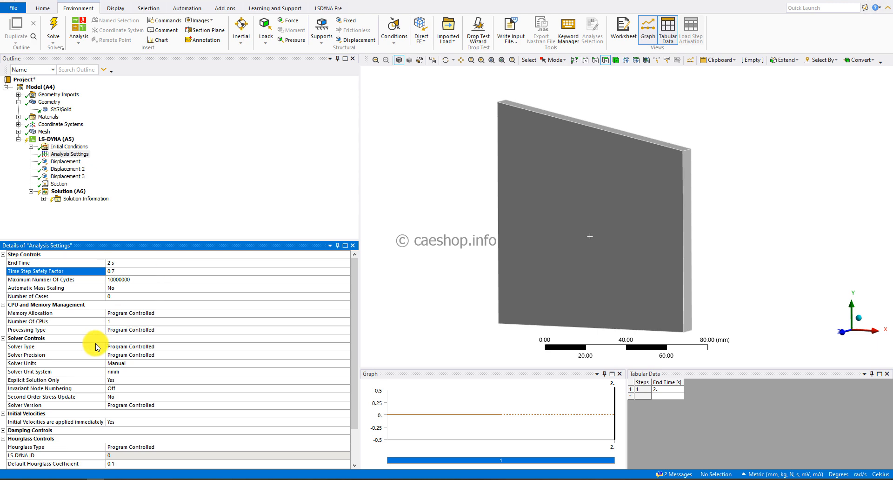
left_click(176, 322)
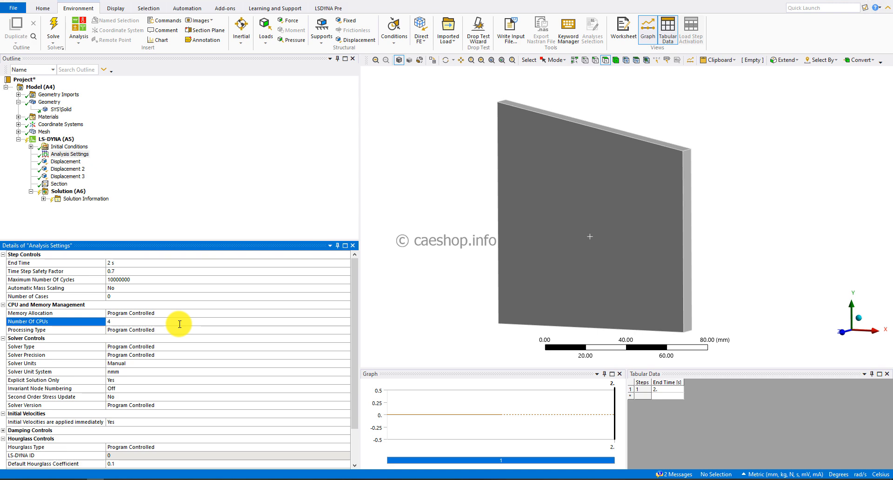
left_click(174, 152)
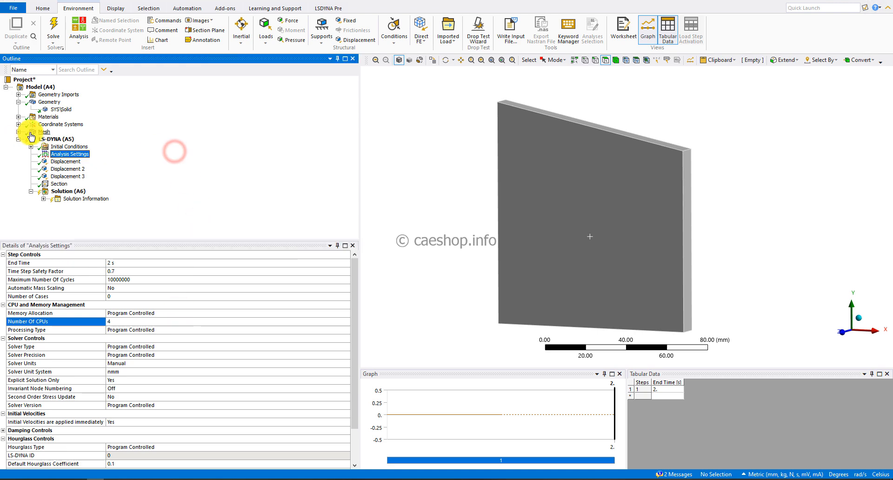
View the plate's mesh and set the hourglass type in the analysis settings to Standard LS-DYNA
left_click(31, 134)
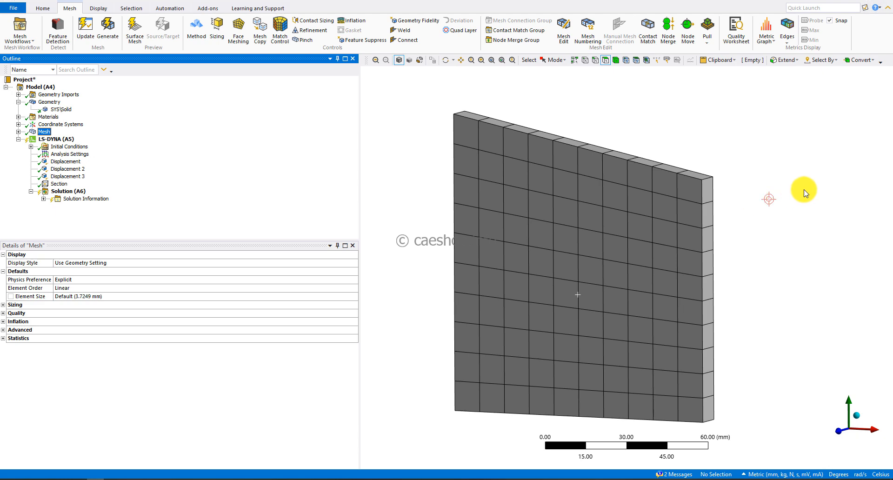
left_click(78, 154)
scroll(91, 356, "down", 2)
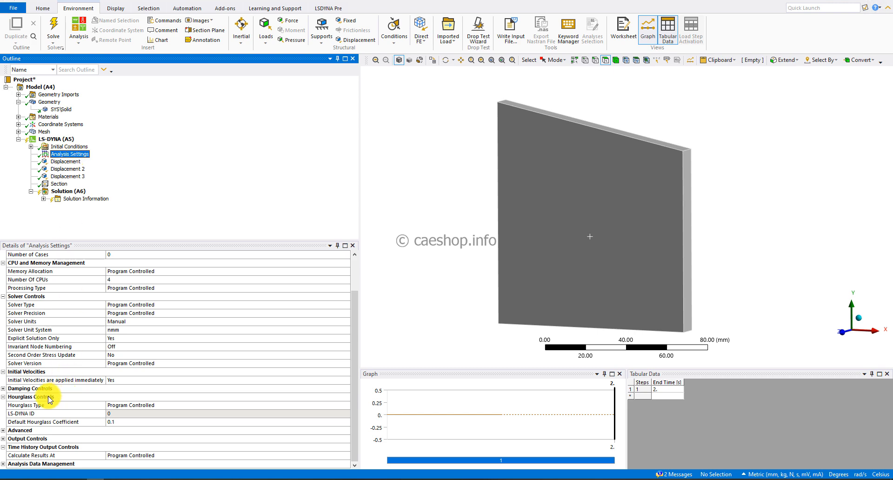
left_click(68, 397)
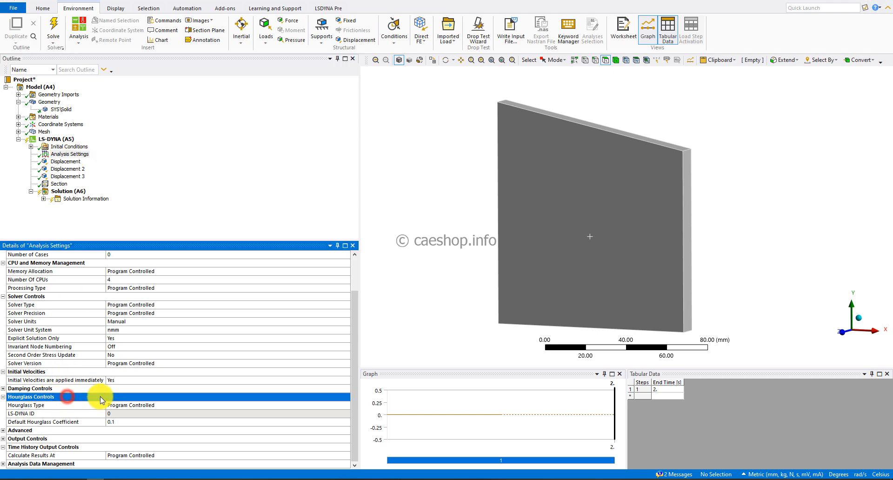
left_click(166, 407)
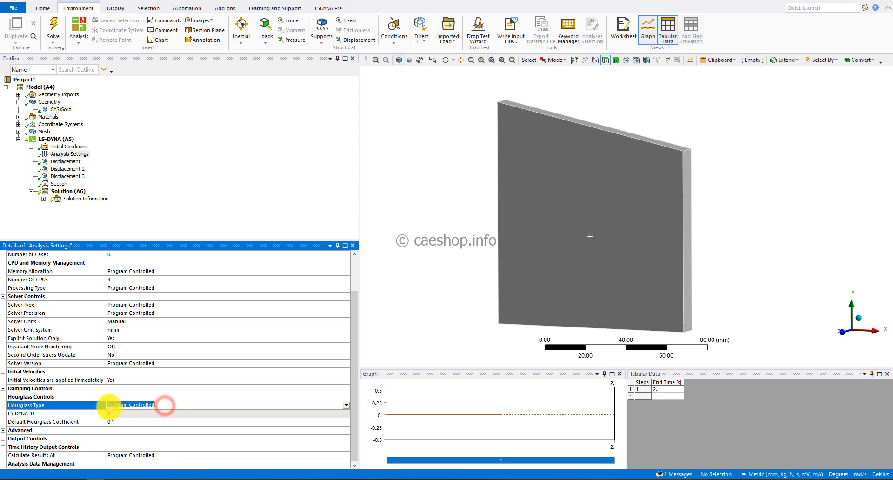
left_click(348, 406)
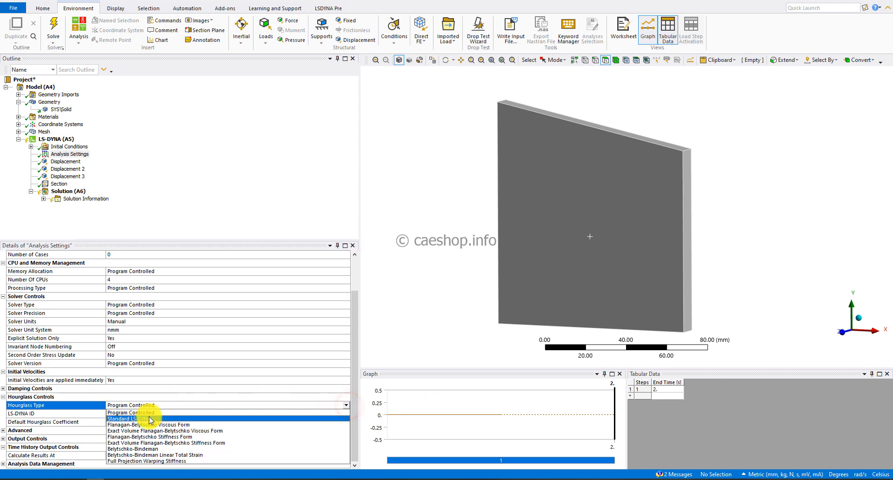
left_click(149, 418)
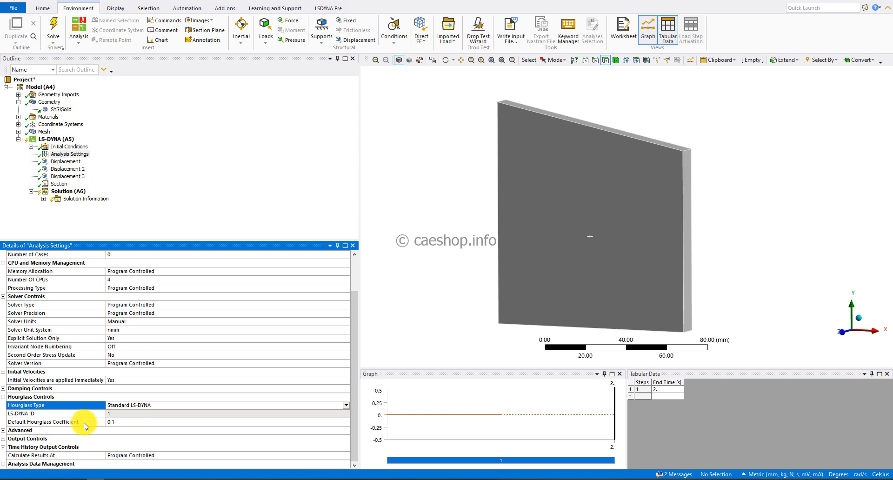
Set the default hourglass coefficient of the analysis to 1e-6
left_click(84, 422)
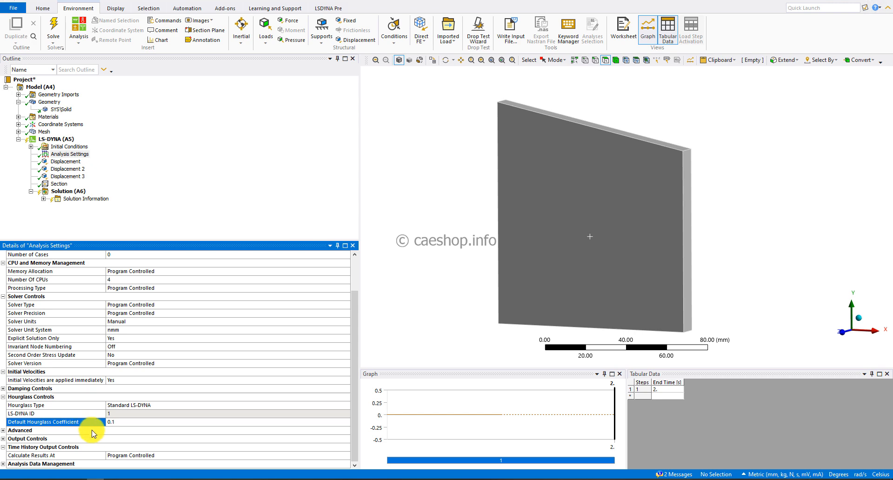
left_click(130, 421)
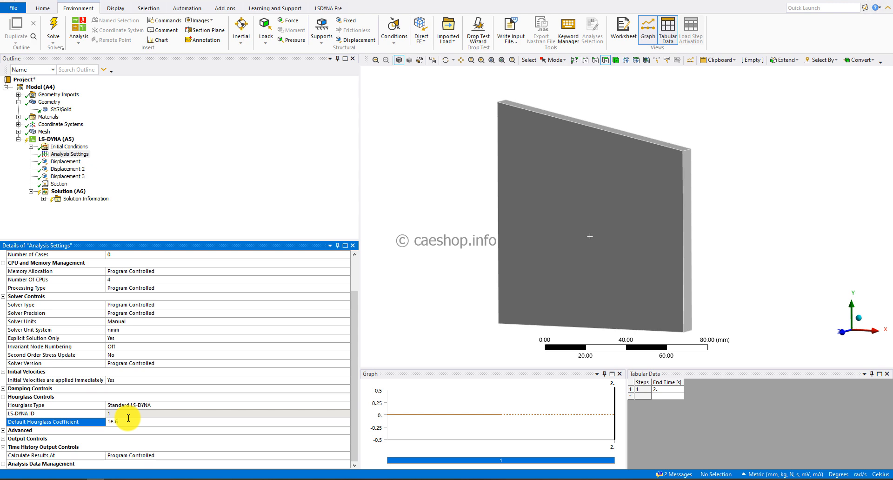
key("Return")
scroll(128, 418, "down", 2)
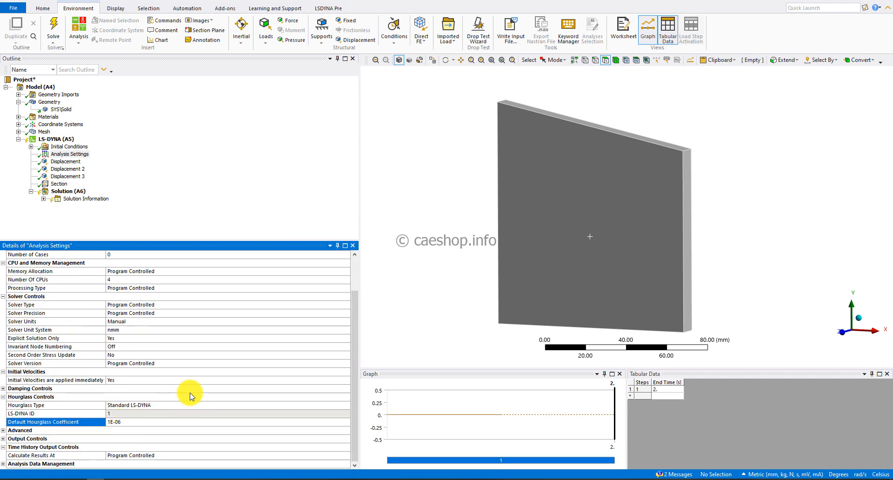
left_click(161, 208)
left_click(161, 208)
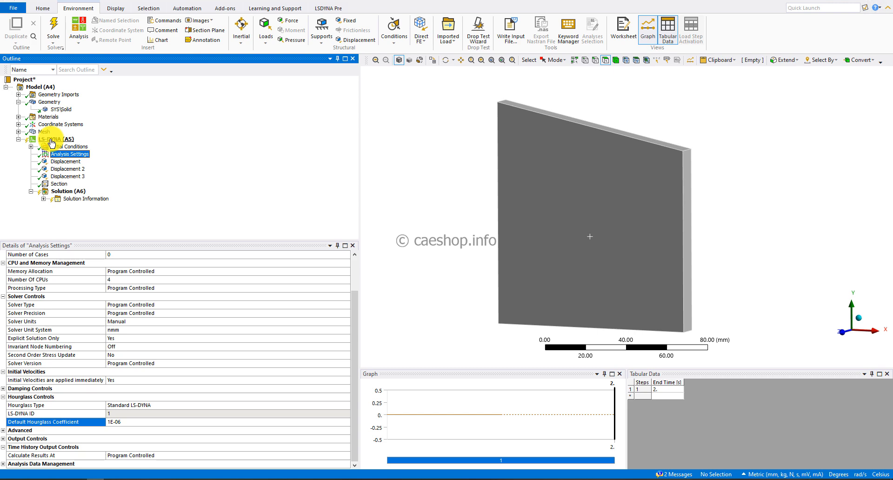
Make sure the Keyword Manager add-on is loaded and open the Keyword Manager for the LS-DYNA analysis
left_click(51, 140)
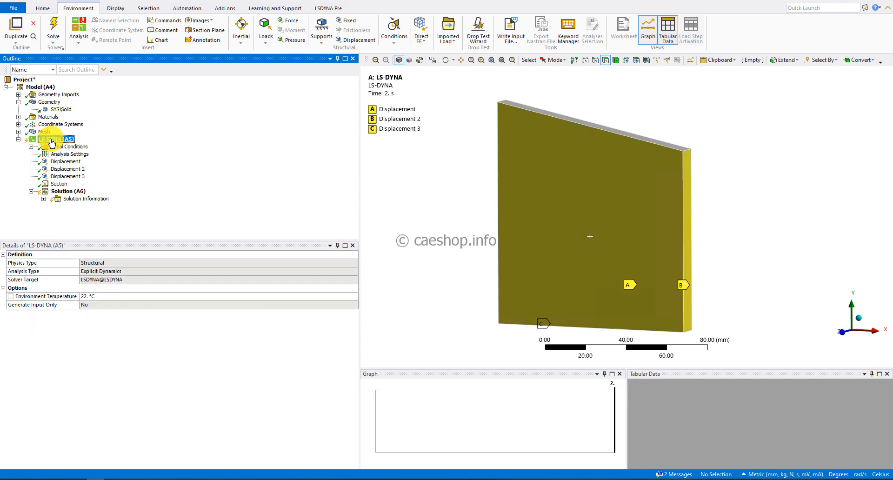
left_click(226, 9)
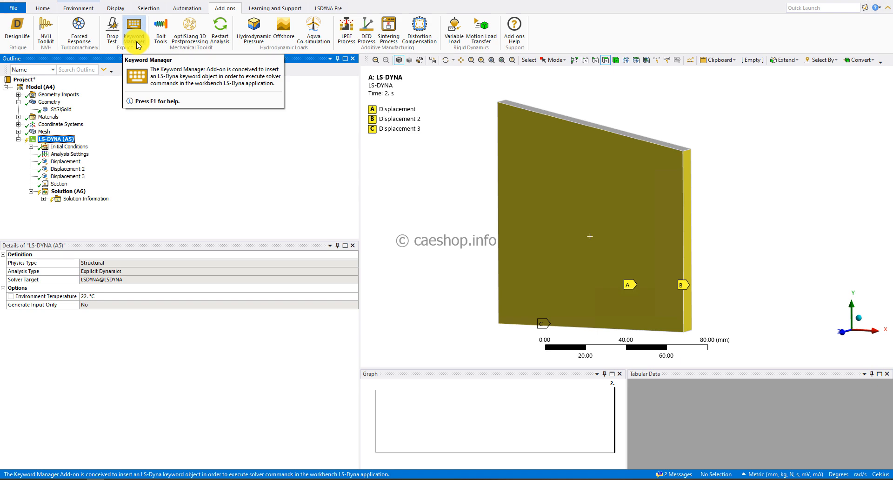
left_click(135, 29)
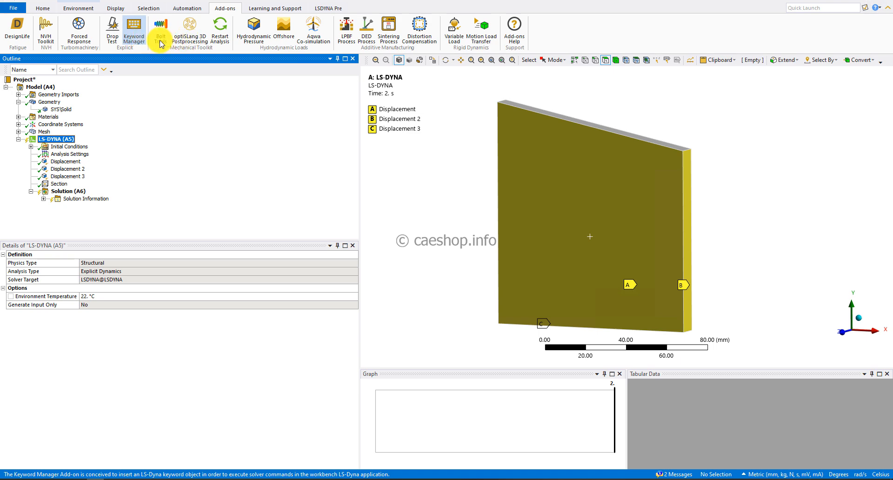
left_click(71, 10)
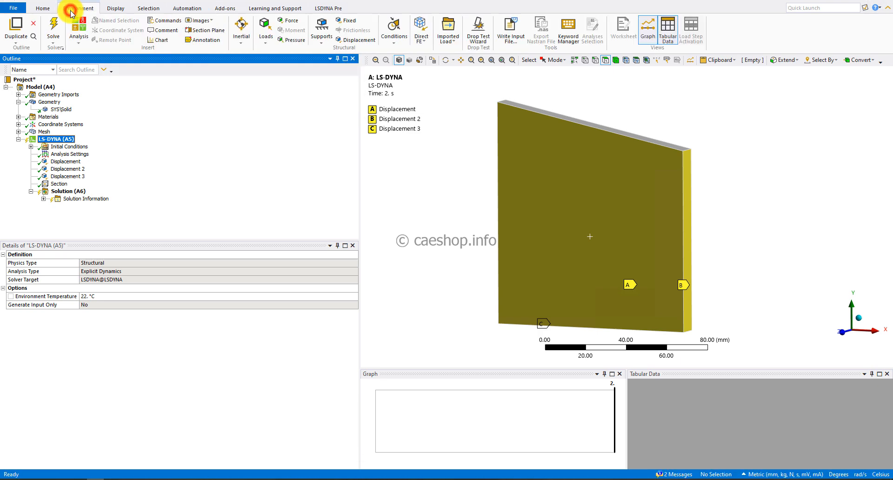
left_click(567, 41)
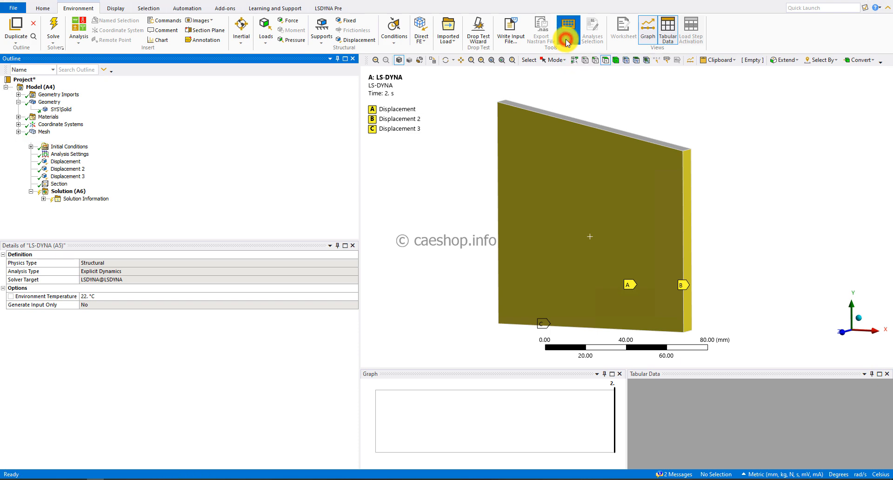
Add the CONTROL_ENERGY keyword to the LS-DYNA analysis
left_click(752, 101)
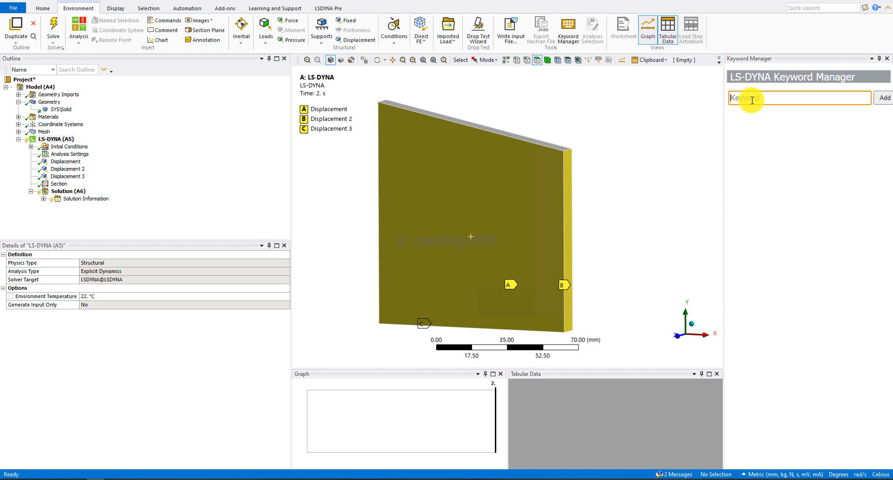
type("control")
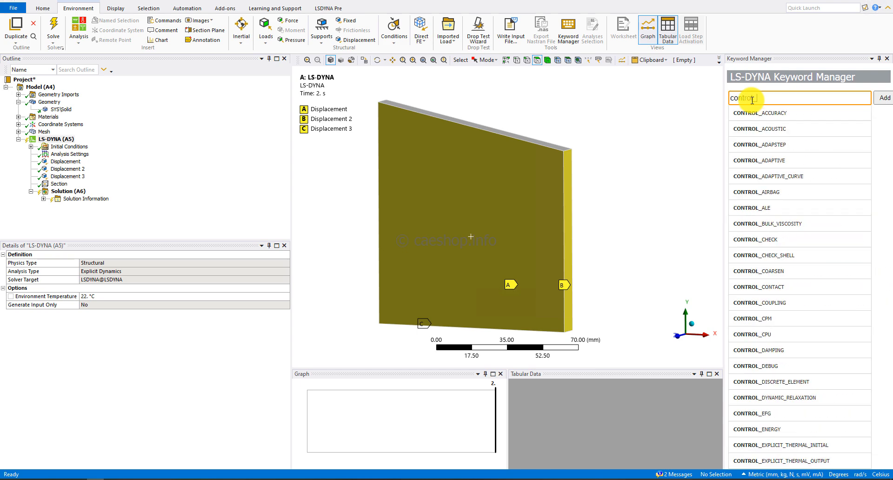
type("_en")
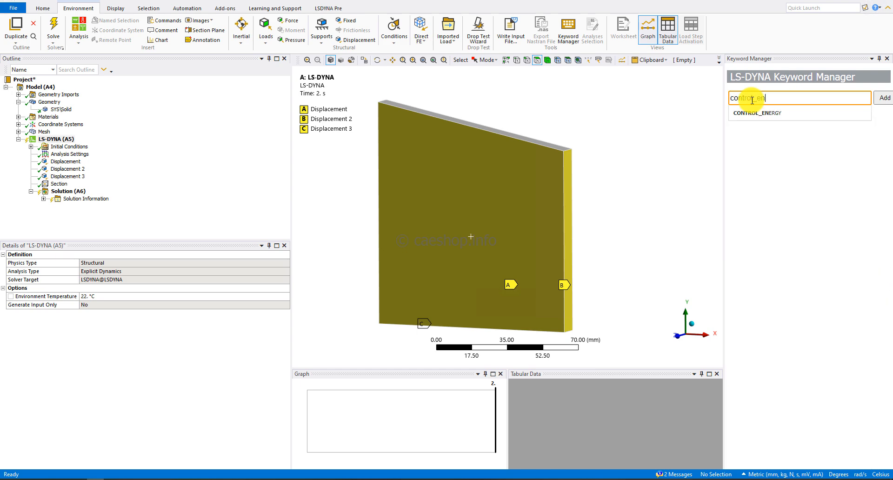
left_click(754, 113)
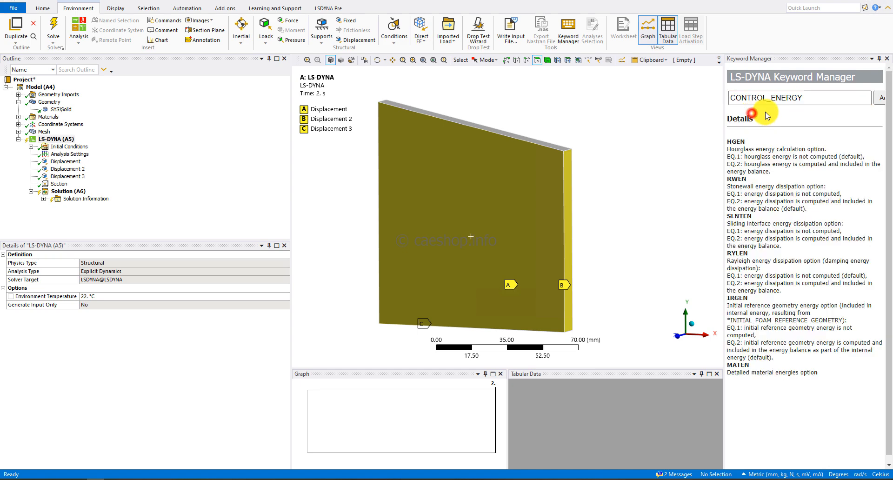
left_click(880, 107)
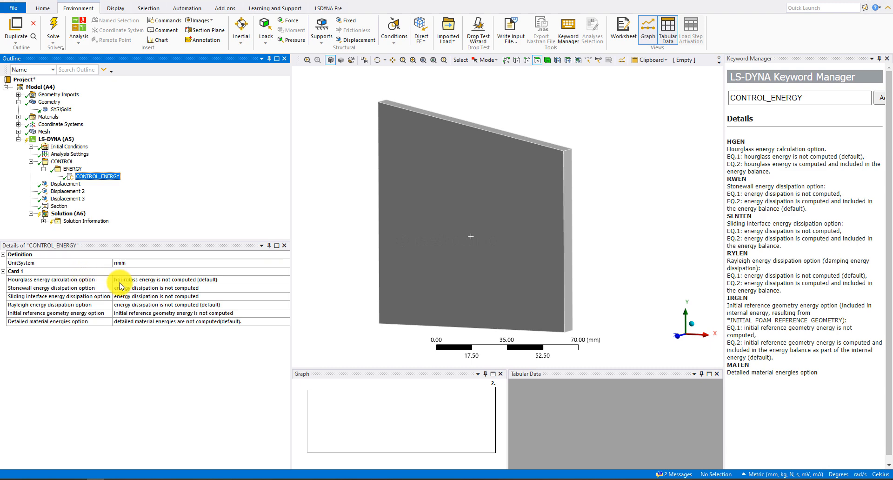
Set the hourglass energy calculation option of CONTROL_ENERGY so that hourglass energy is computed and included in the energy balance
left_click(188, 281)
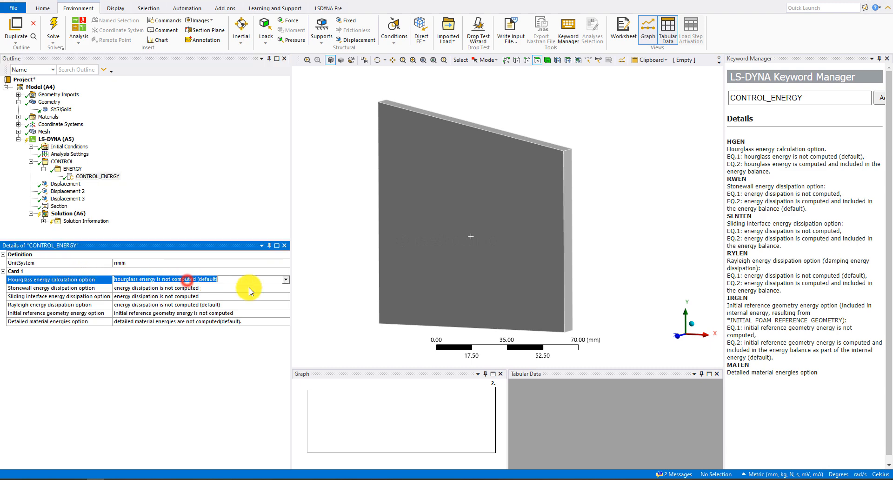
left_click(287, 279)
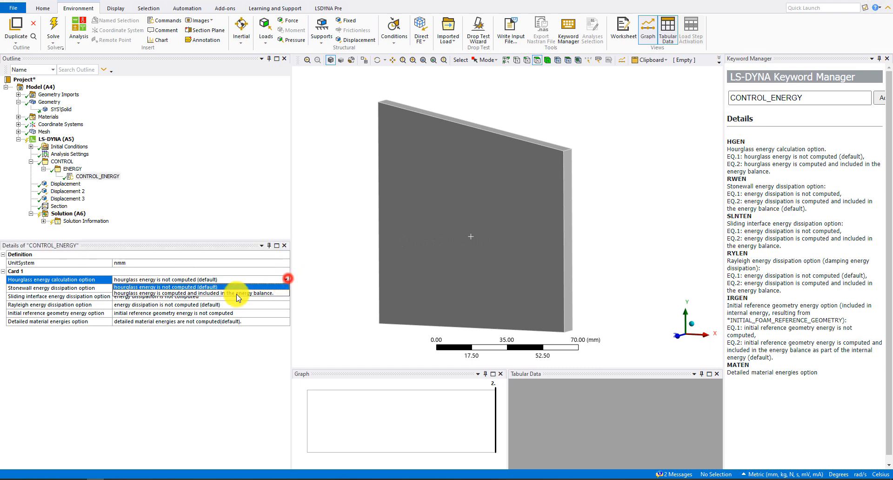
left_click(176, 294)
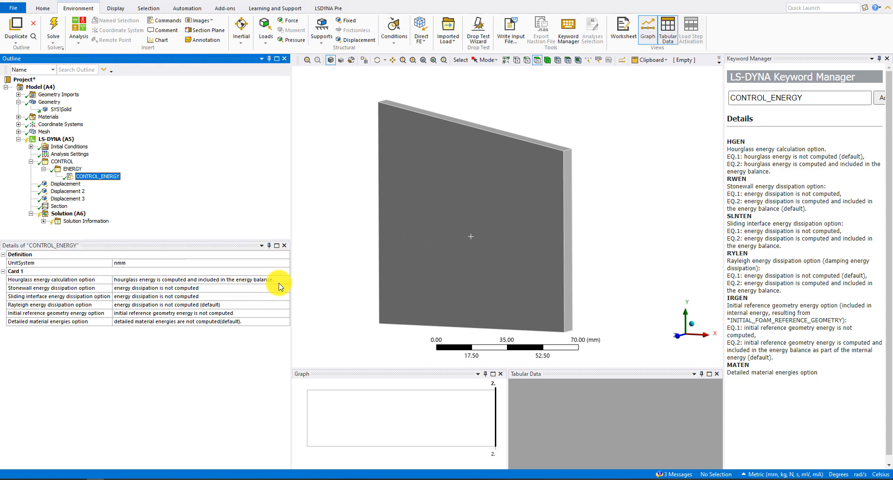
left_click(261, 228)
Insert Standard Earth Gravity into the LS-DYNA analysis and set its direction to -Y
left_click(41, 140)
right_click(41, 139)
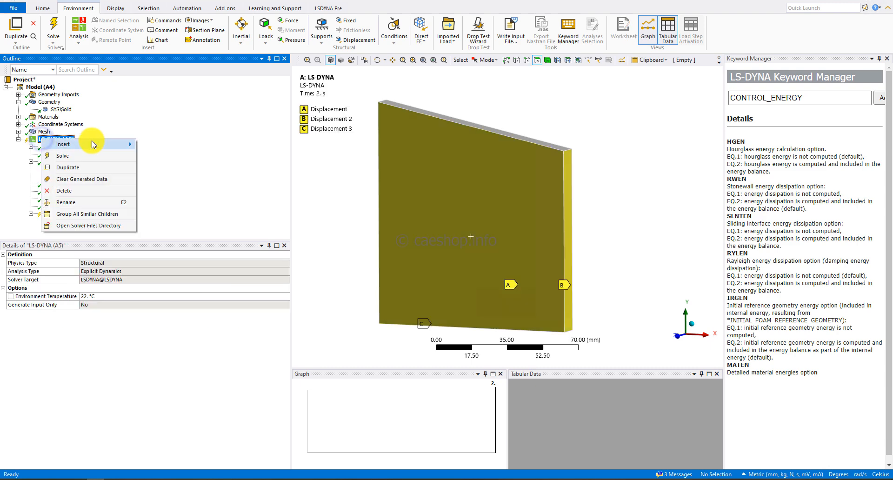
mouse_move(93, 144)
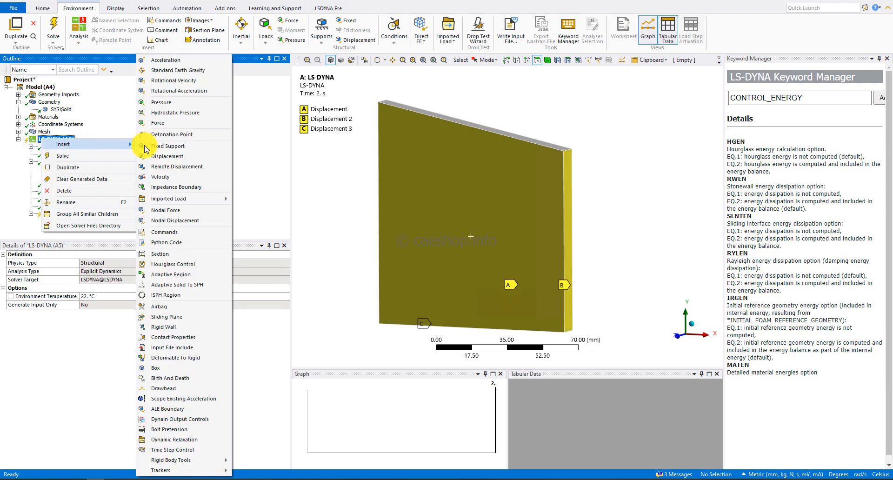
left_click(181, 73)
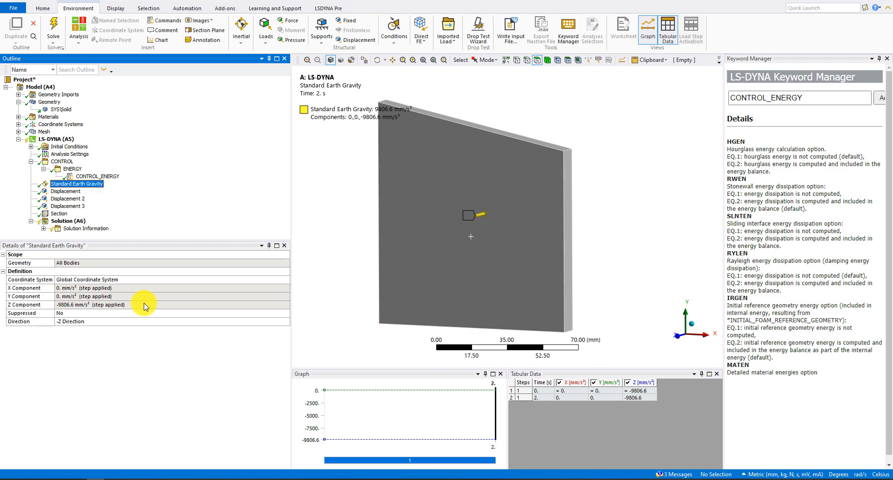
left_click(124, 322)
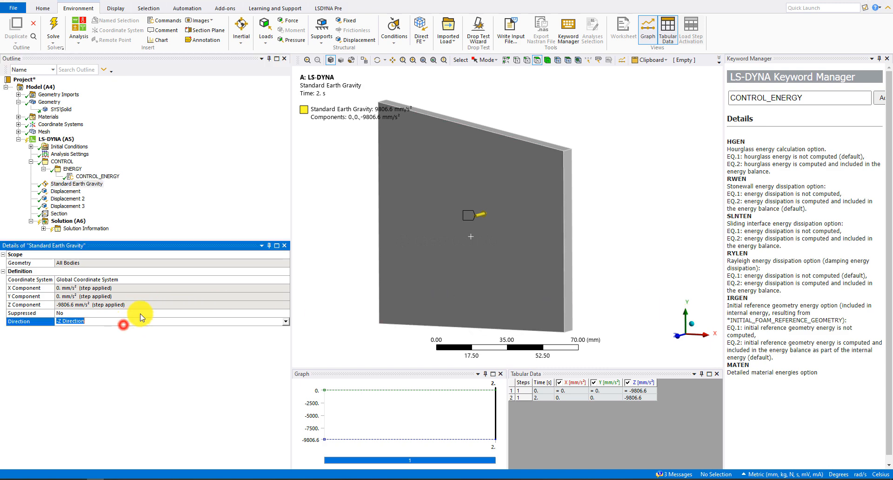
left_click(285, 321)
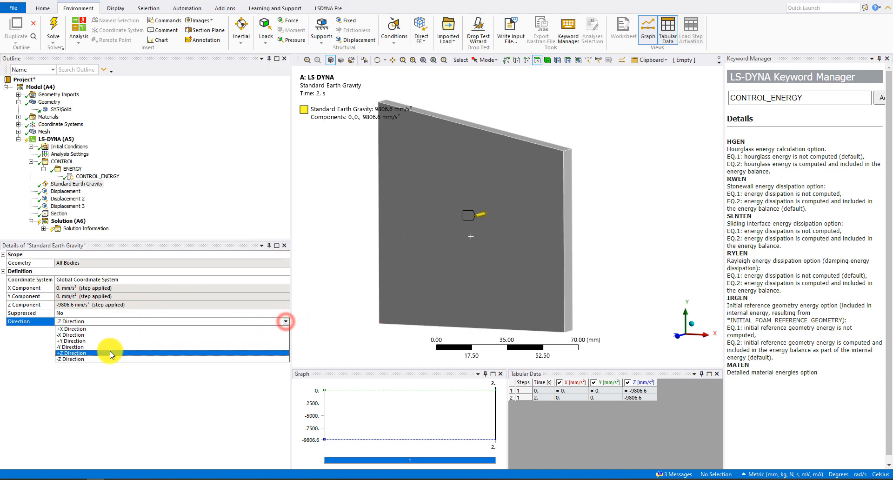
left_click(84, 347)
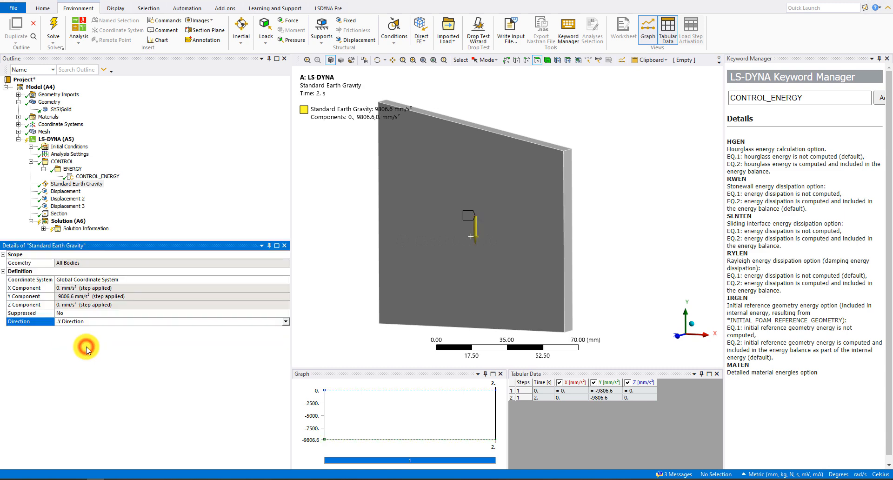
left_click(165, 208)
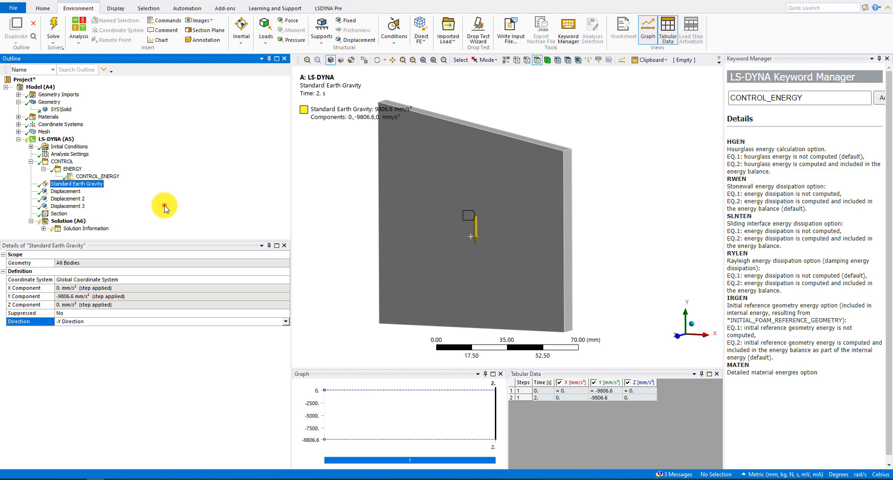
Start solving the LS-DYNA analysis
left_click(81, 222)
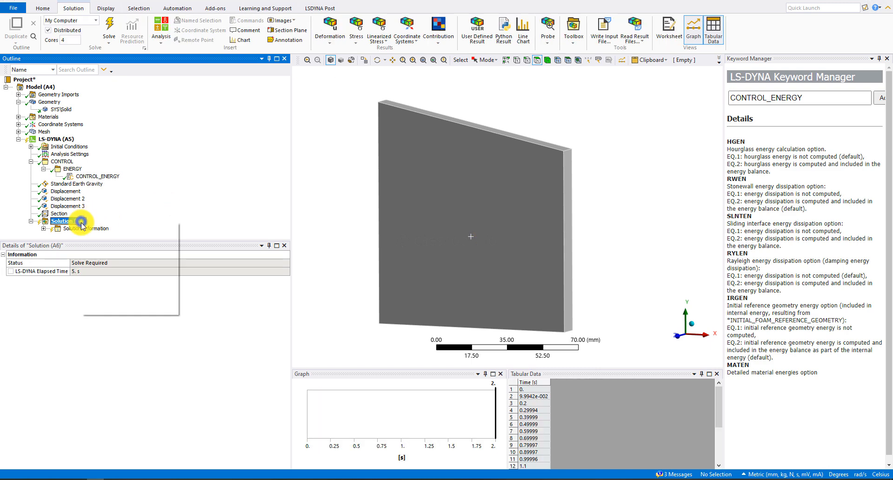
right_click(81, 223)
left_click(94, 241)
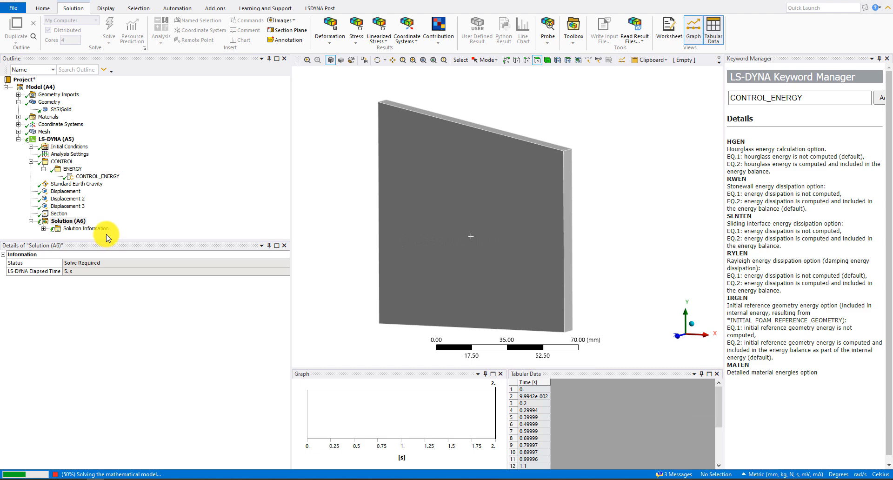
Examine how the time step develops in the solver output while the analysis is running
left_click(105, 229)
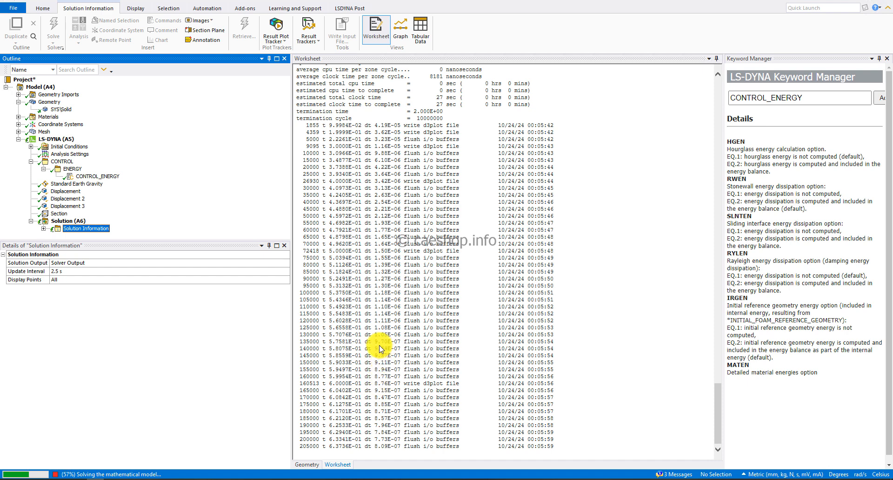
left_click_drag(375, 342, 384, 411)
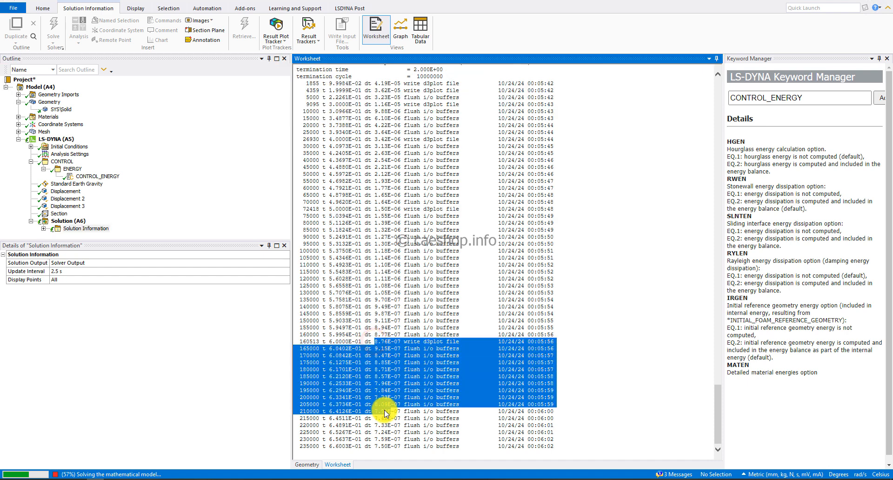
left_click(386, 440)
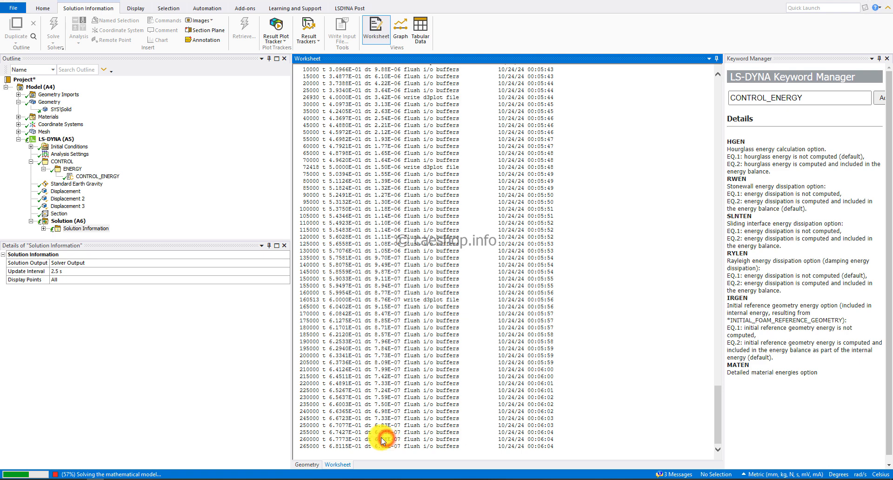
Update the Total Deformation tracker under Solution Information during the solve and inspect the plate's deformation from another angle
left_click(44, 232)
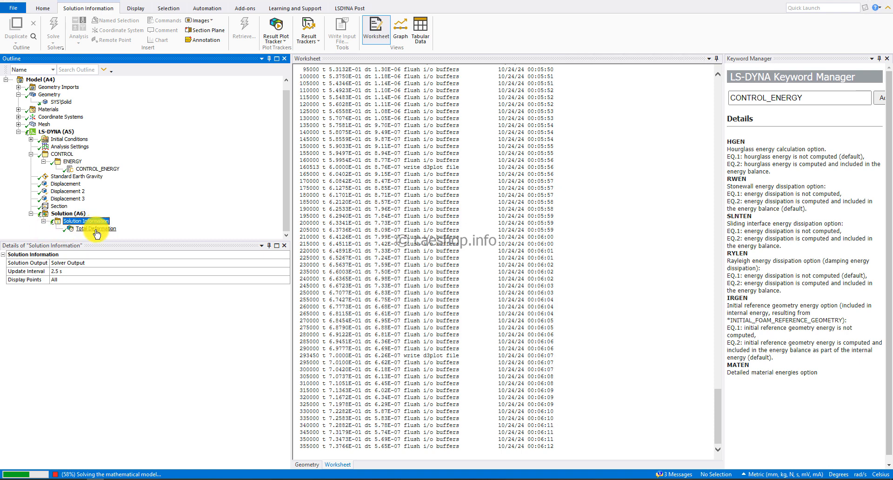
left_click(100, 229)
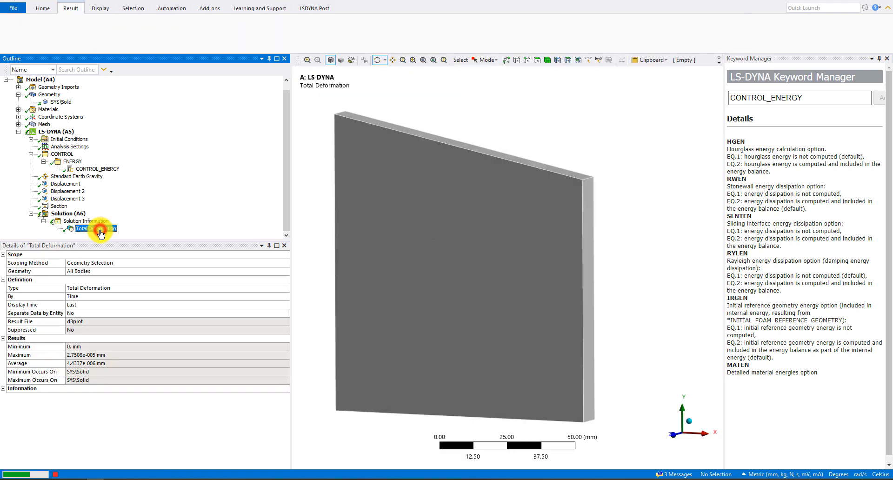
right_click(100, 230)
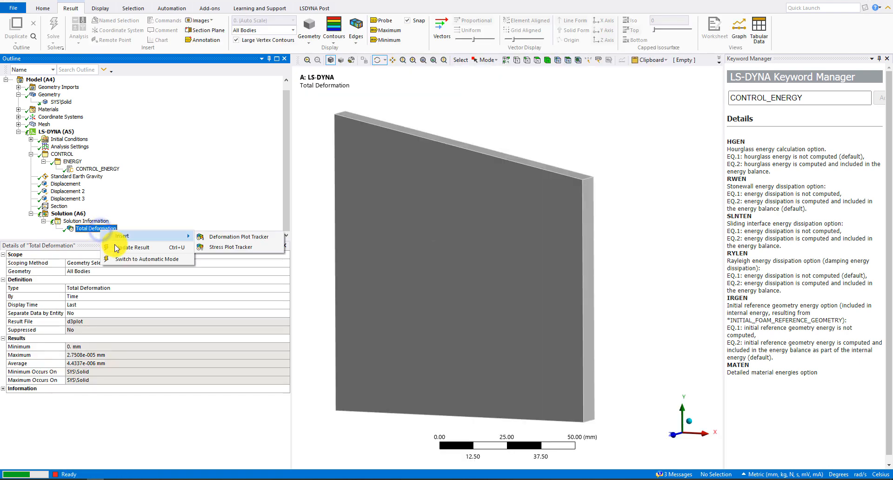
left_click(118, 247)
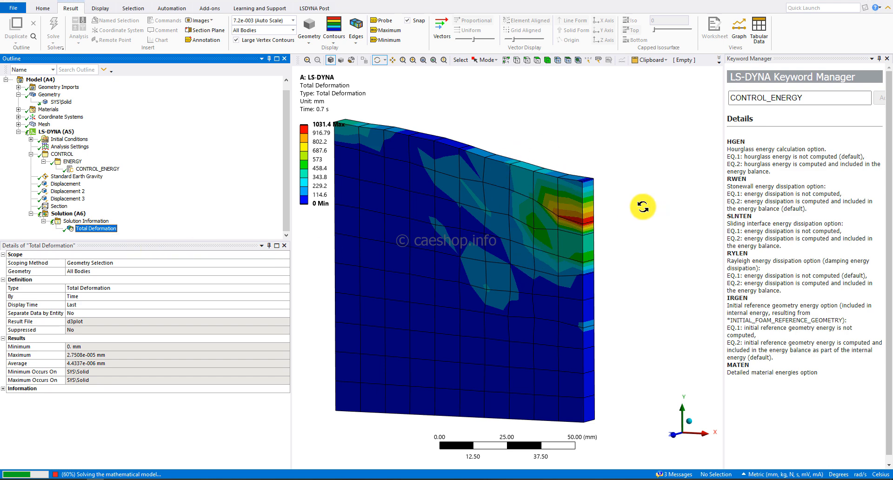
left_click_drag(628, 207, 585, 256)
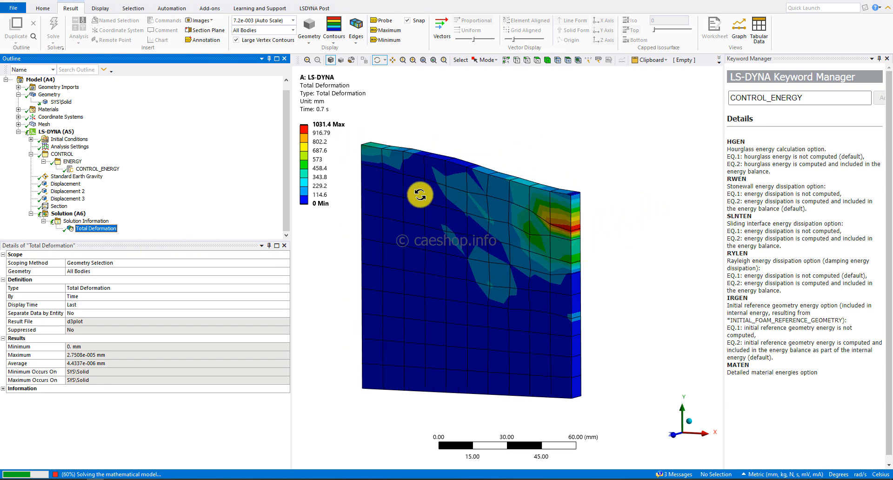
left_click(337, 135)
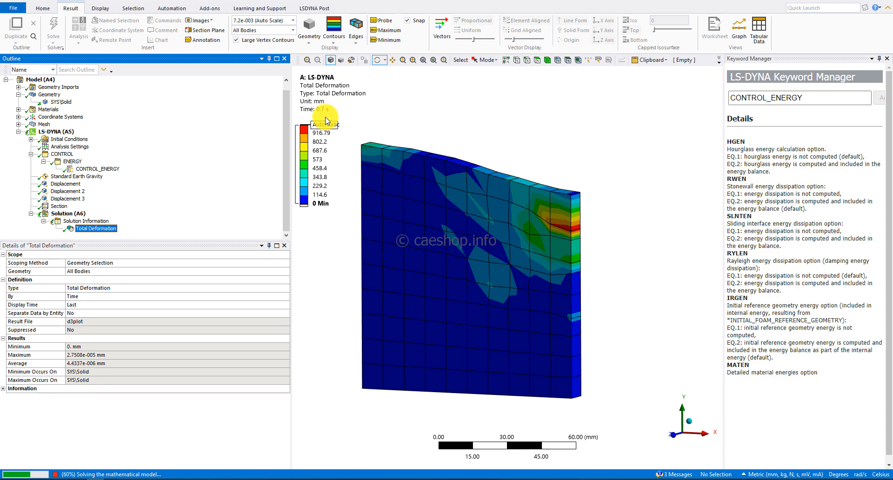
Interrupt the running LS-DYNA solution
left_click(325, 135)
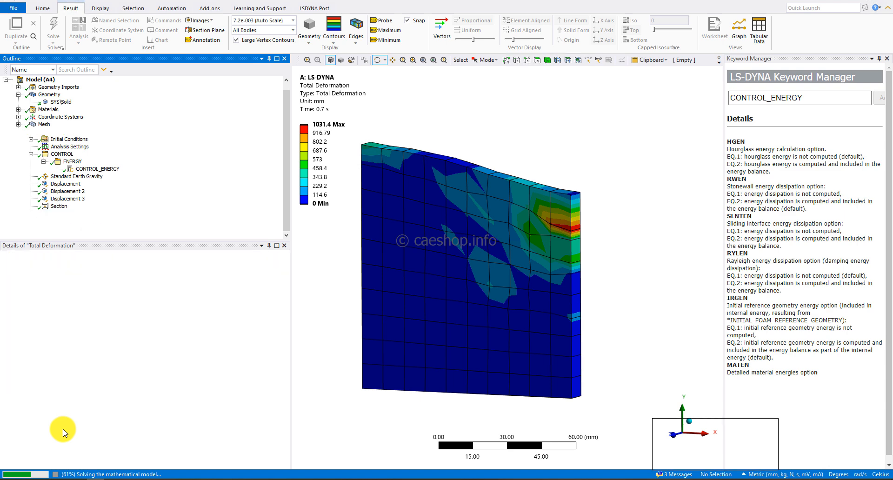
left_click(63, 432)
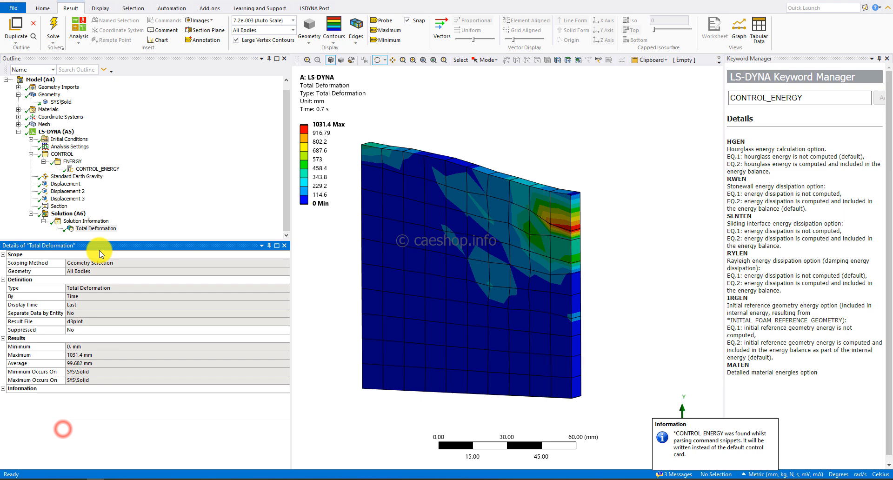
Insert a Total Deformation result for all bodies under the solution and retrieve it
left_click(71, 214)
right_click(70, 214)
mouse_move(121, 219)
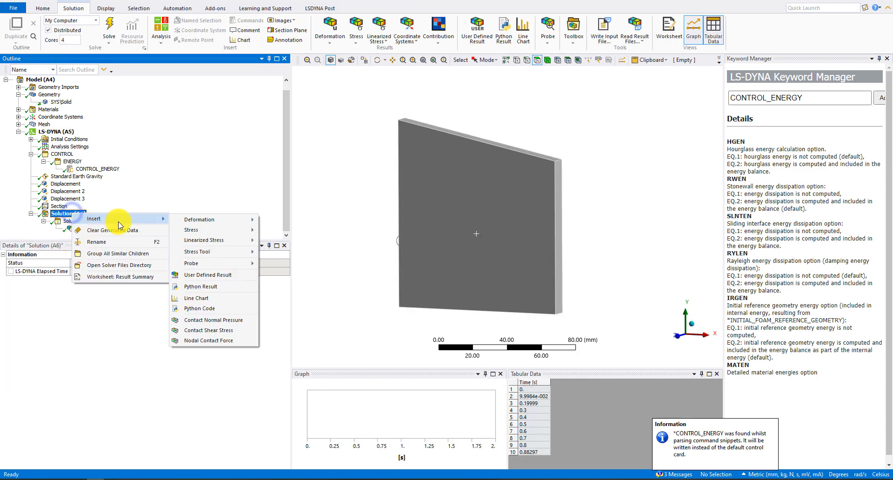
mouse_move(241, 223)
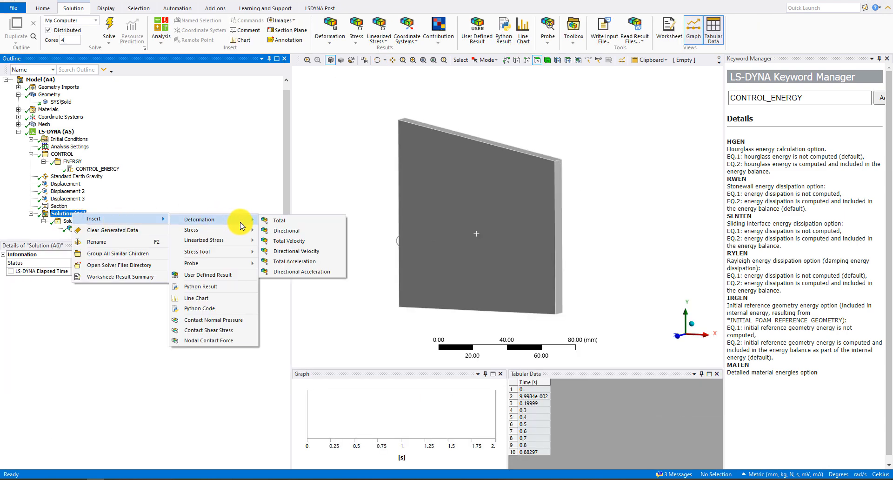
left_click(274, 222)
right_click(139, 228)
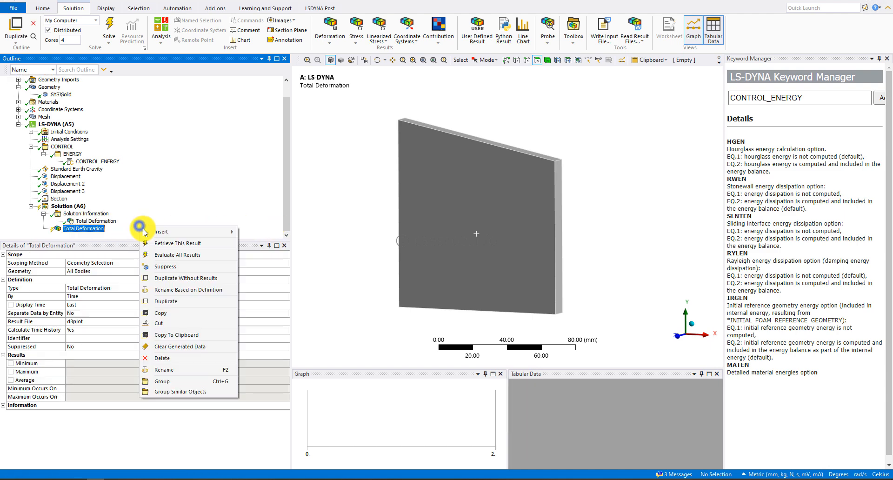
left_click(165, 245)
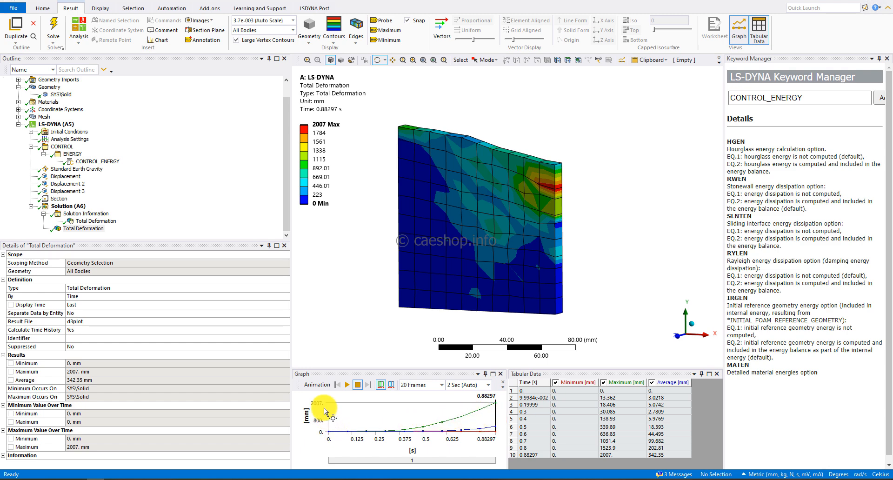
left_click(333, 356)
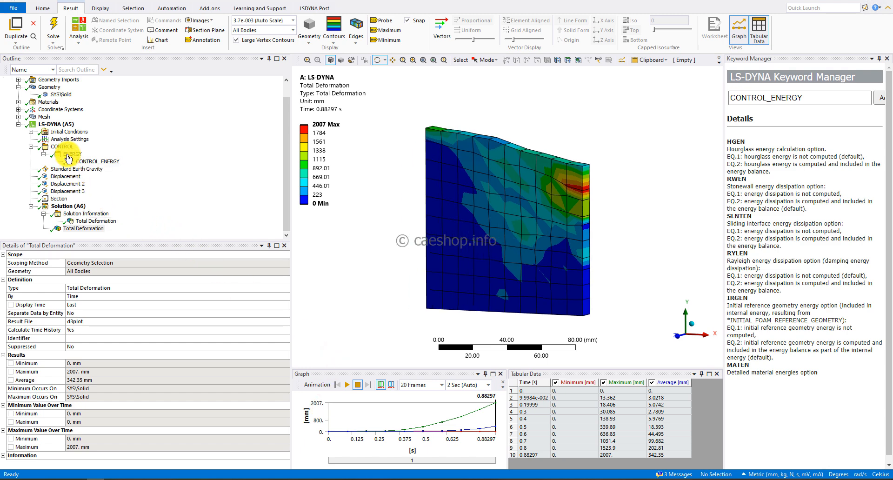
Set the Default Hourglass Coefficient to 0.01 in the LS-DYNA Analysis Settings
left_click(70, 139)
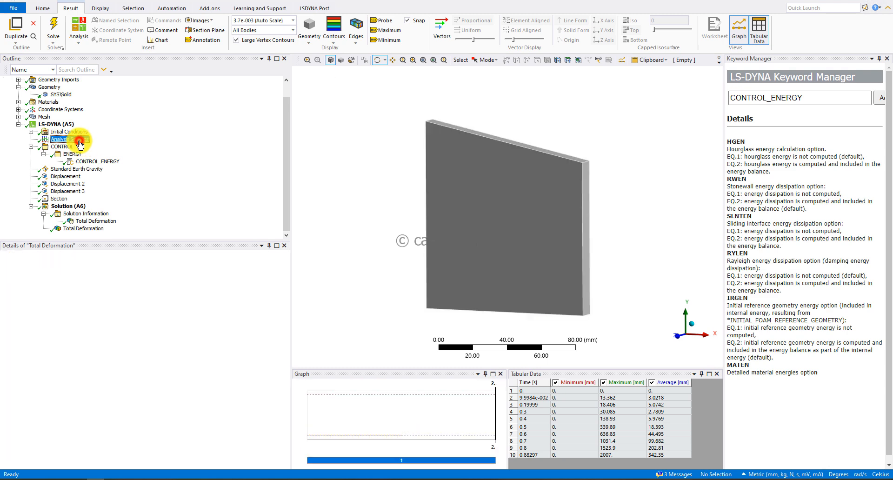
scroll(172, 420, "down", 2)
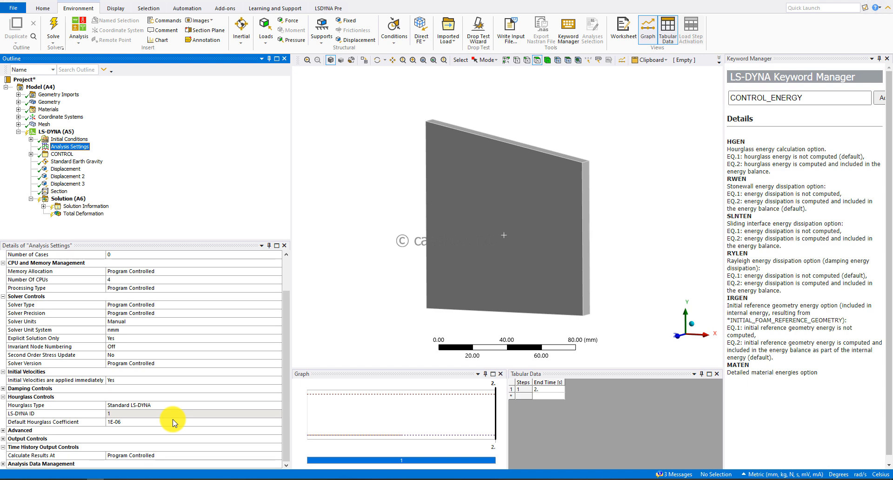
left_click(174, 422)
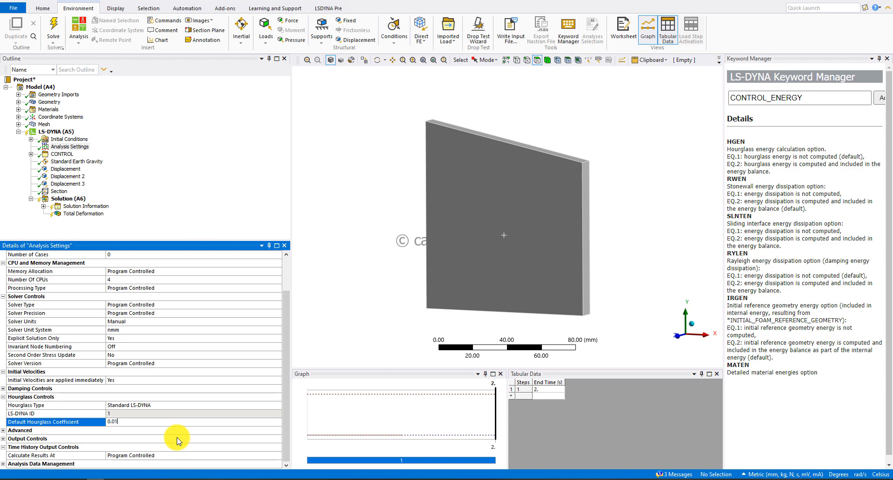
type("0.01")
key("Return")
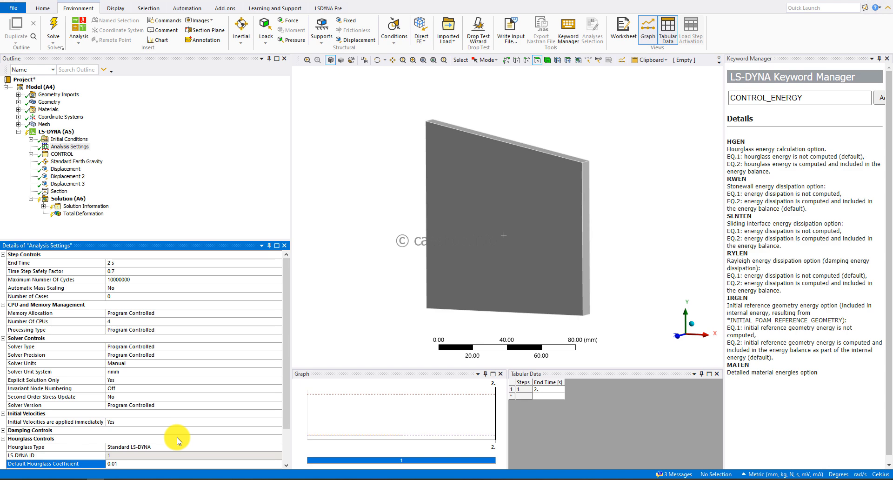
Set the Output Controls to calculate results at Equally Spaced Points, keeping 100 as the number of points
scroll(181, 442, "down", 2)
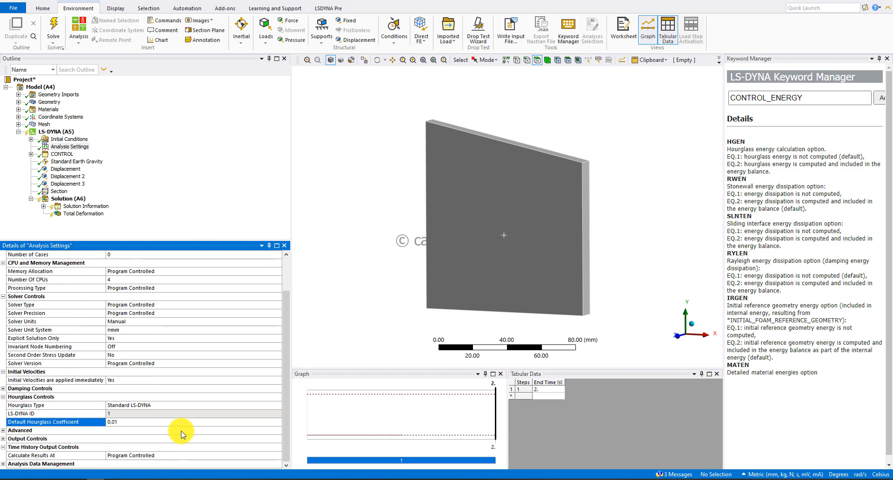
left_click(3, 438)
scroll(21, 415, "down", 4)
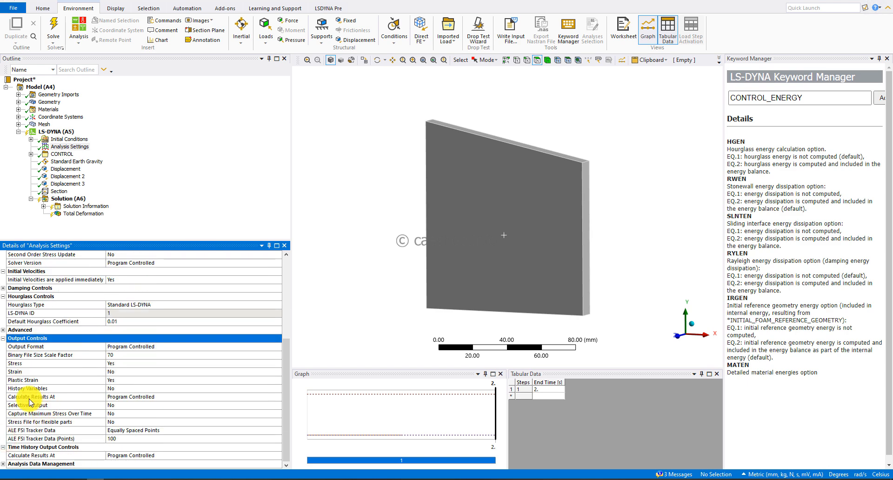
left_click(74, 397)
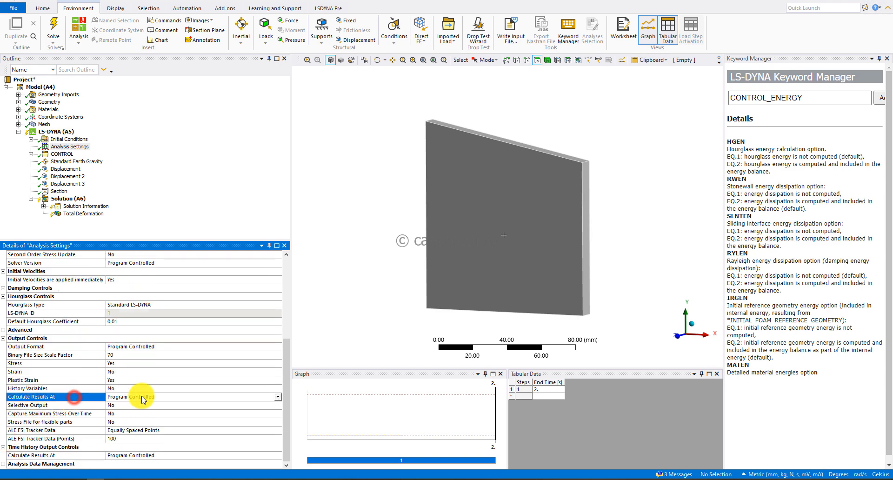
left_click(277, 397)
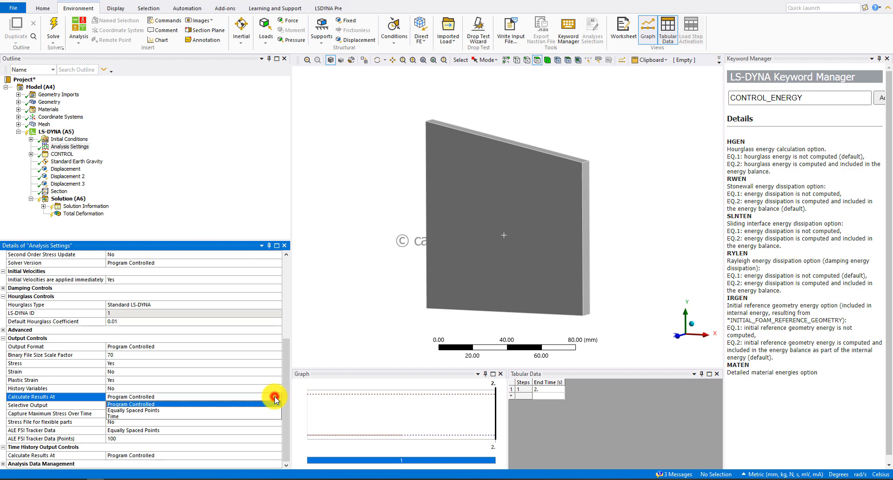
left_click(159, 412)
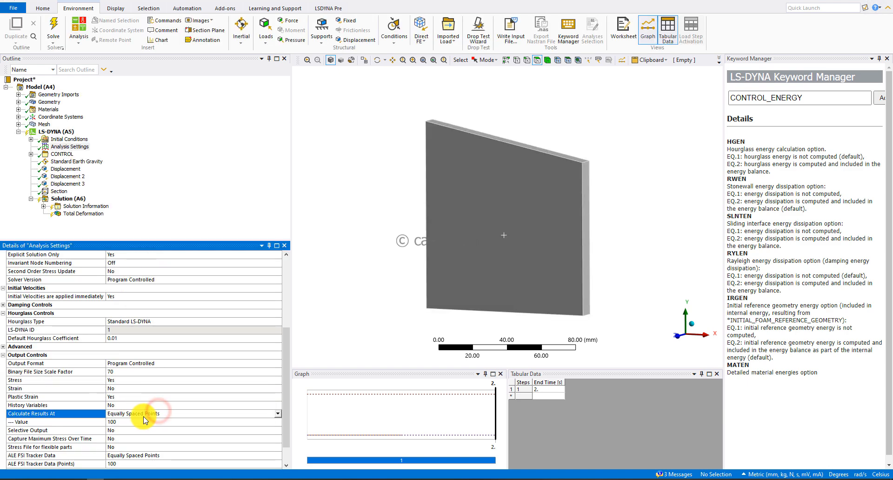
left_click(124, 422)
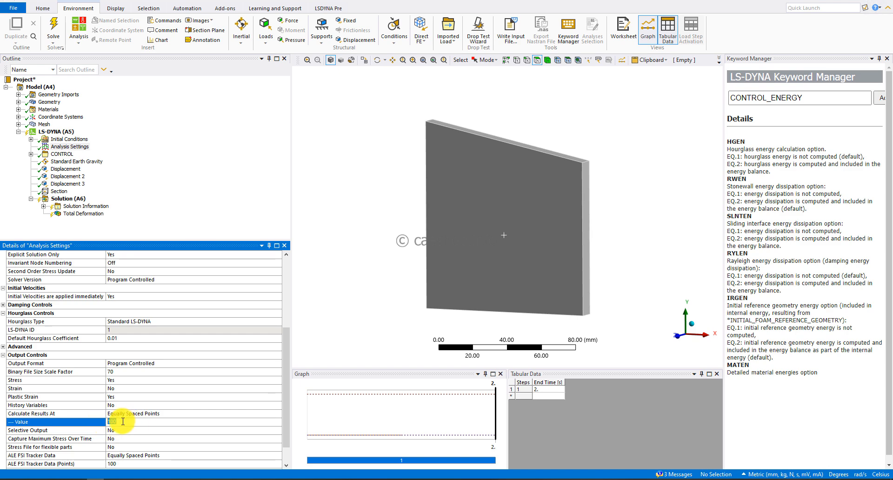
left_click(151, 217)
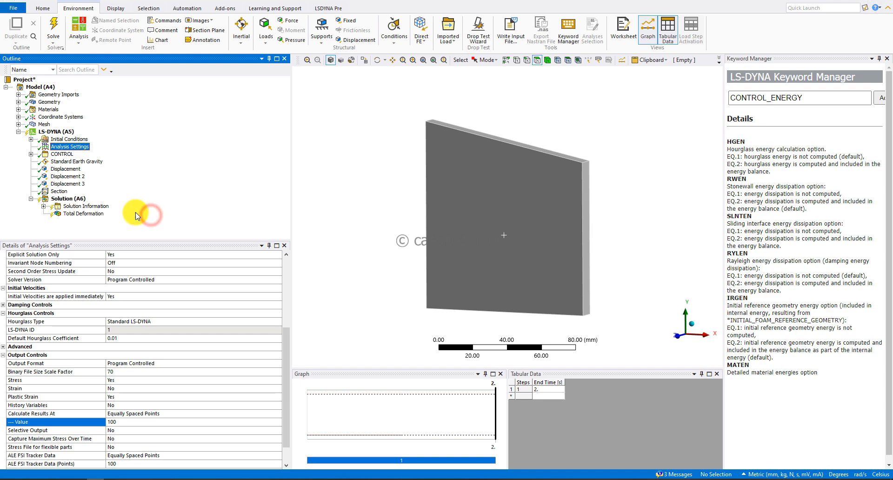
Solve the LS-DYNA analysis with the updated settings
left_click(69, 199)
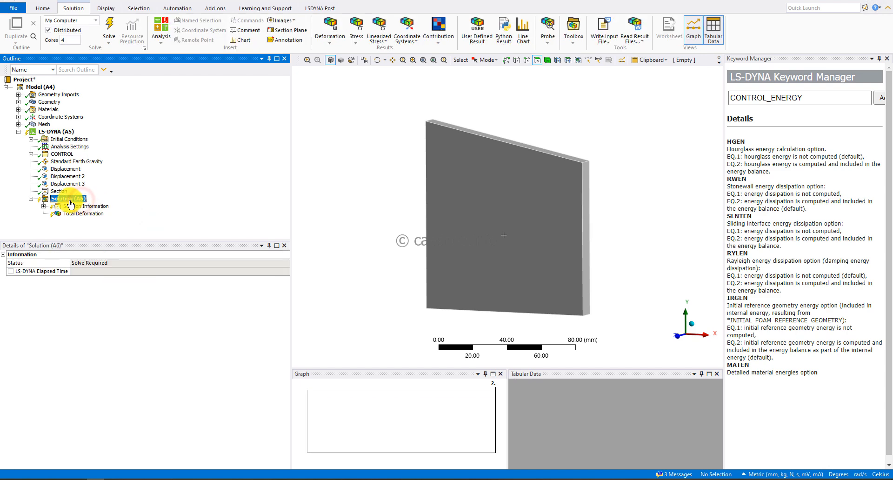
right_click(71, 200)
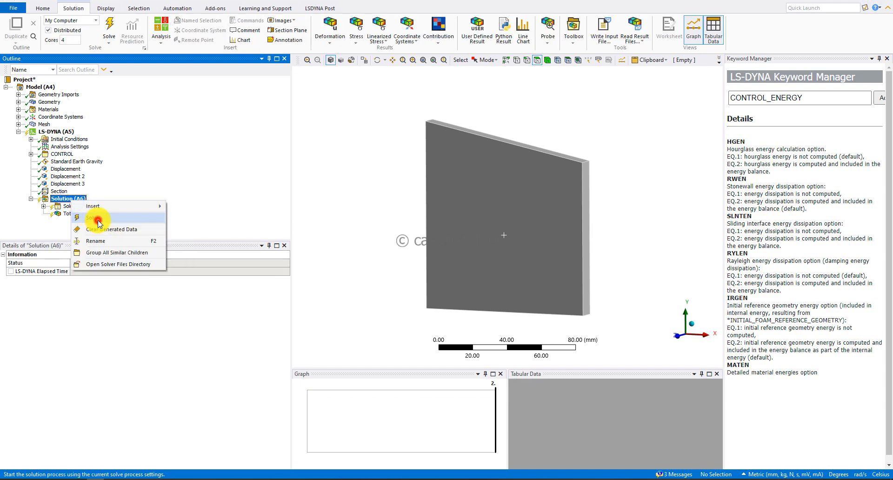
left_click(98, 220)
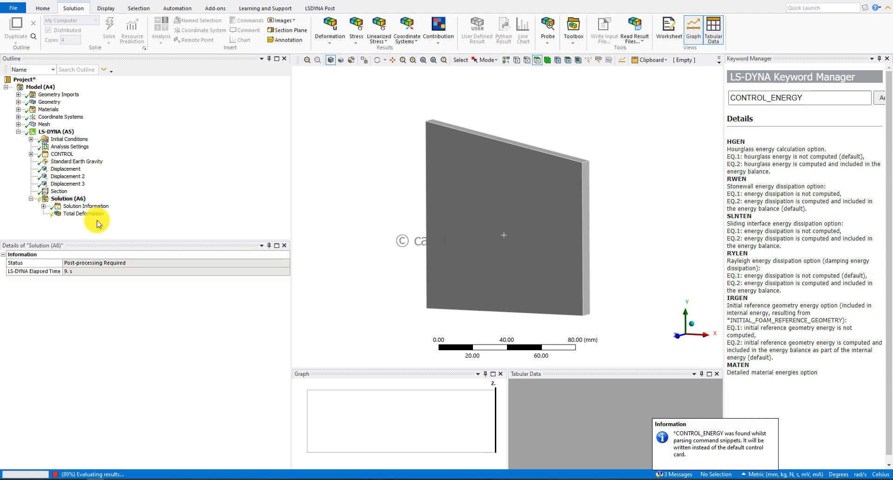
Display the solution's Total Deformation result and play its animation
left_click(68, 198)
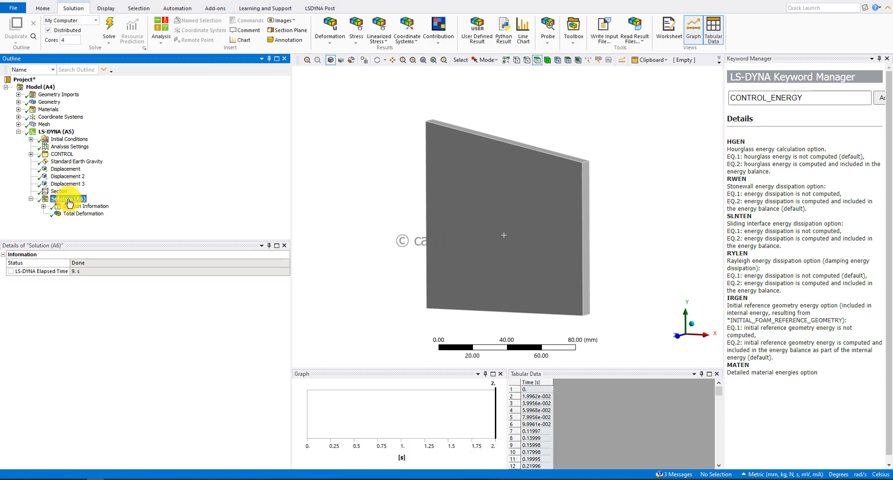
left_click(74, 215)
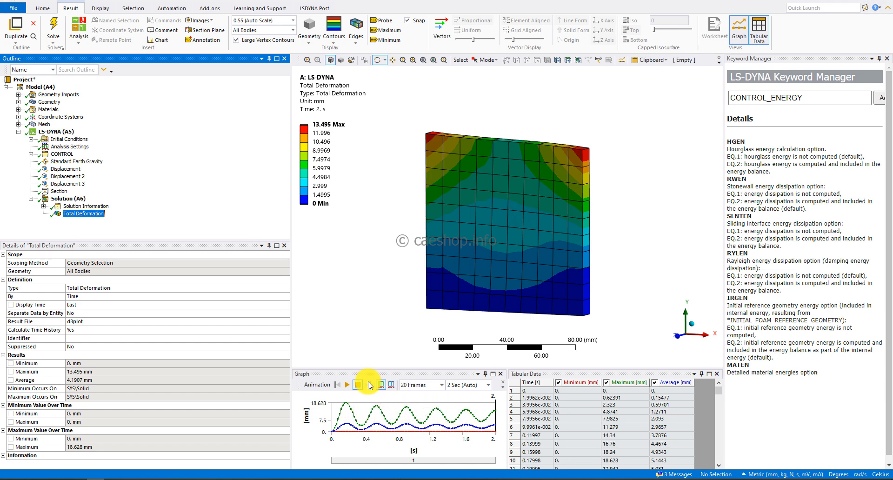
left_click(347, 384)
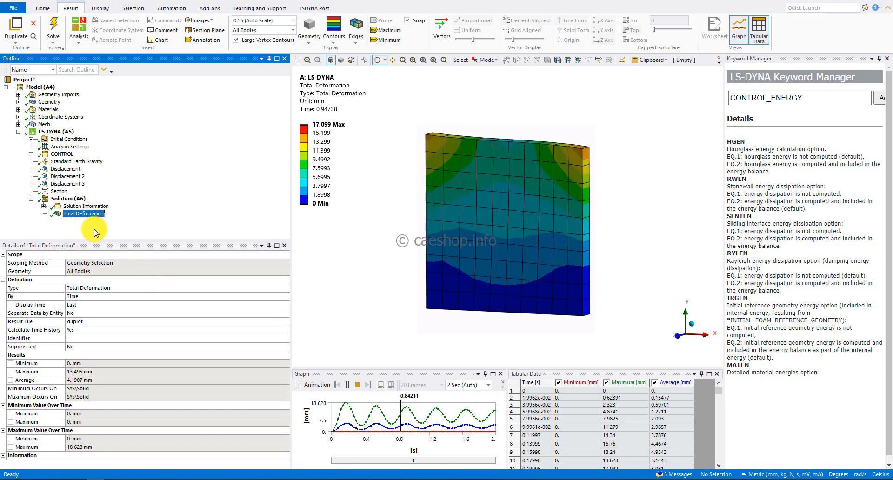
Show the Energy Summary graph as the Solution Information output and close the Keyword Manager to enlarge the graph
left_click(95, 207)
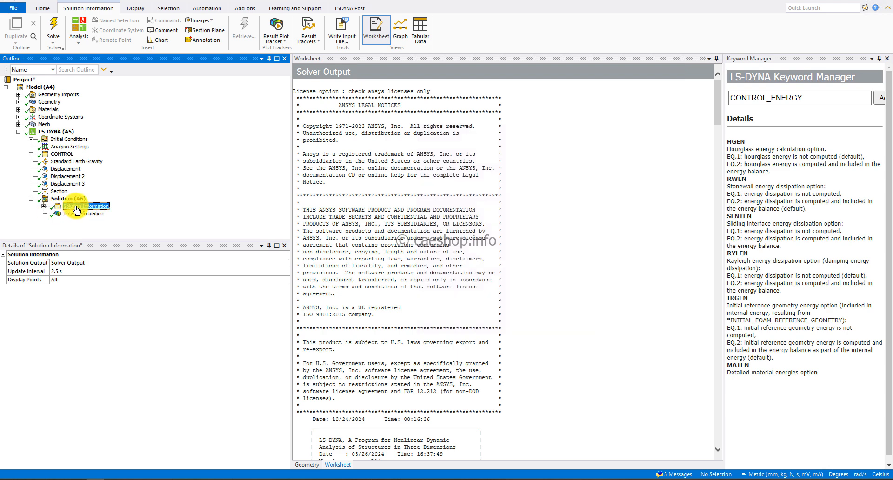
left_click(38, 263)
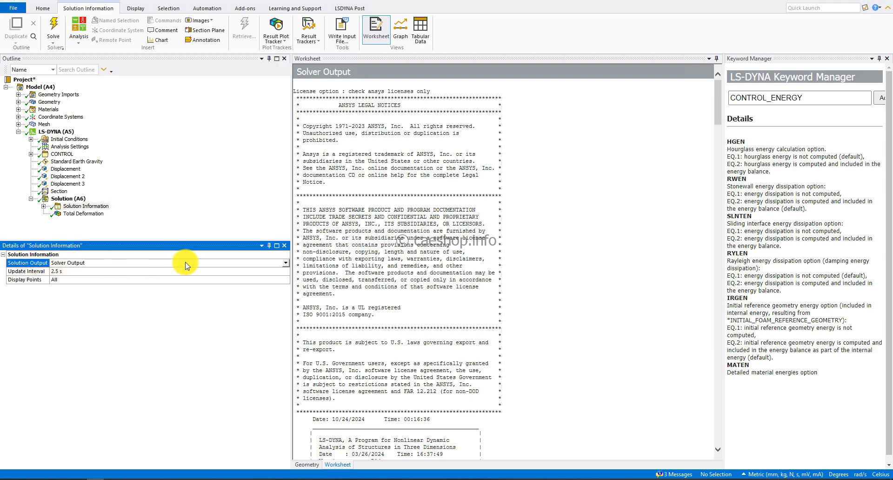
left_click(284, 264)
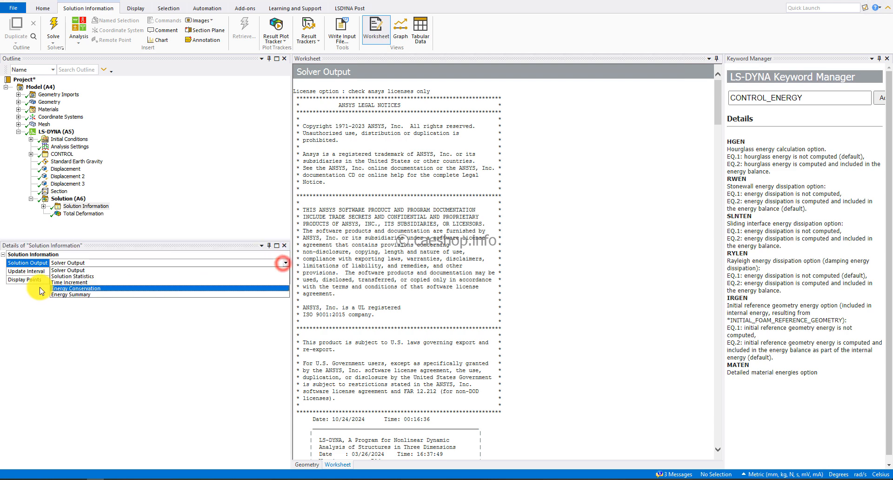
left_click(65, 294)
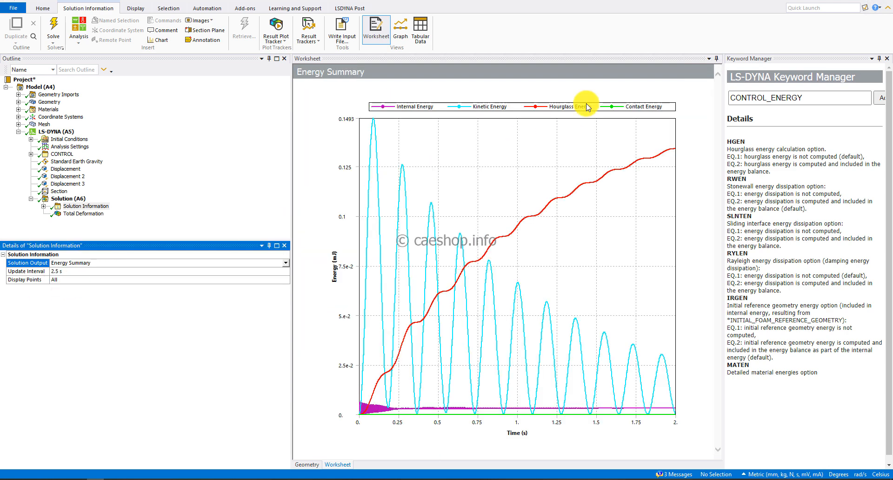
left_click(888, 58)
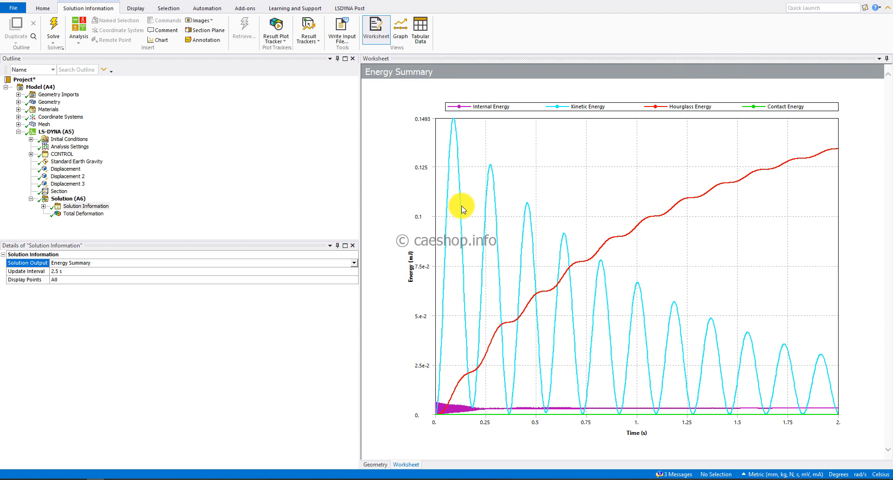
left_click(462, 204)
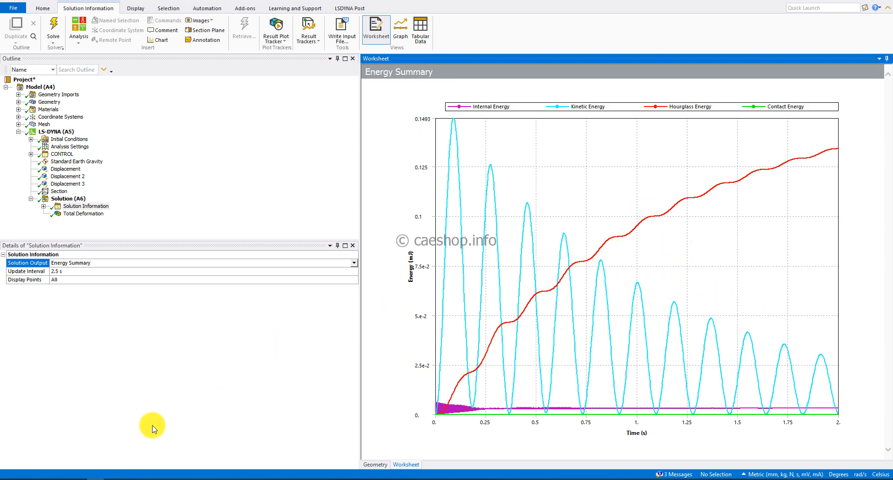
Switch to the browser's dynasupport.com Hourglass page, highlight the <10% rule of thumb for hourglass energy, and return to Ansys Mechanical
left_click(27, 479)
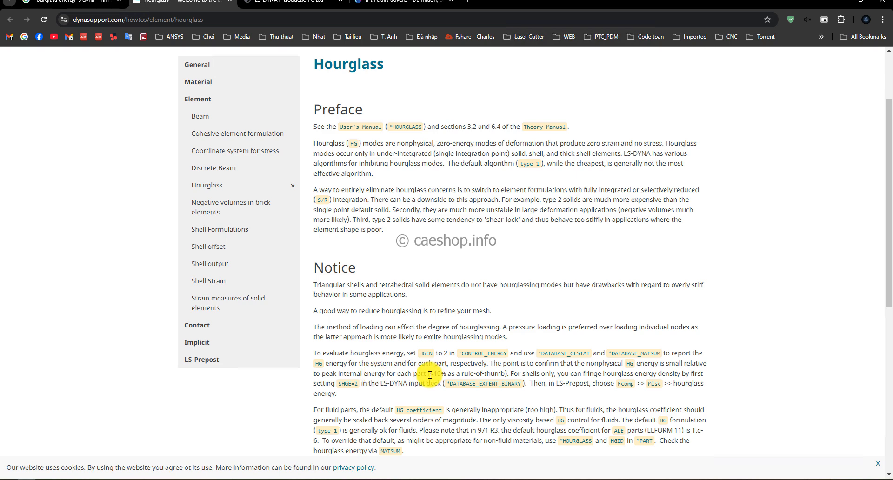
left_click_drag(430, 374, 440, 374)
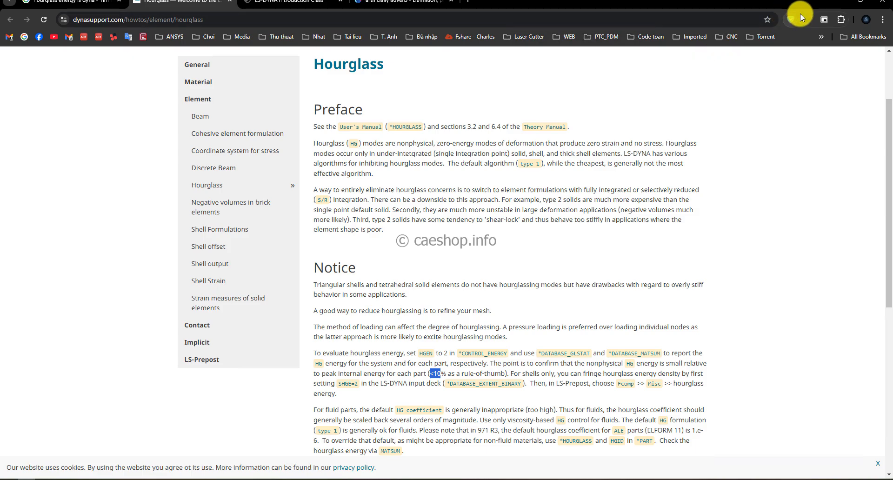
left_click(840, 2)
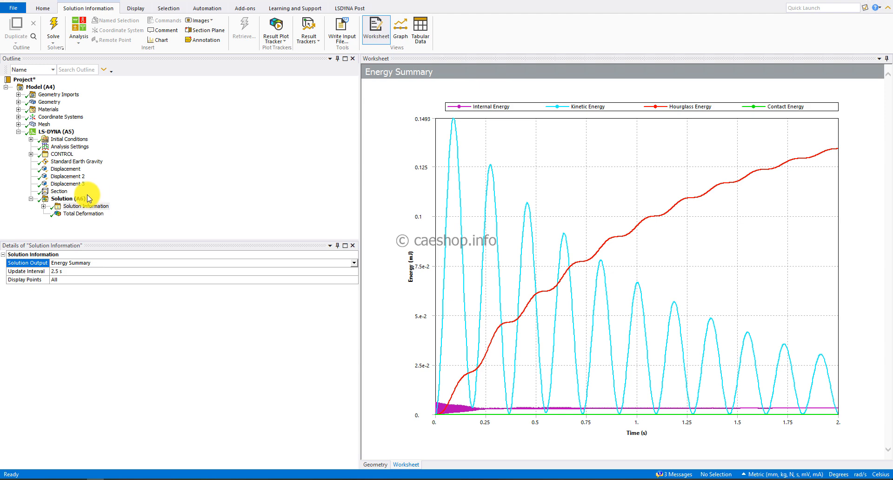
left_click(68, 199)
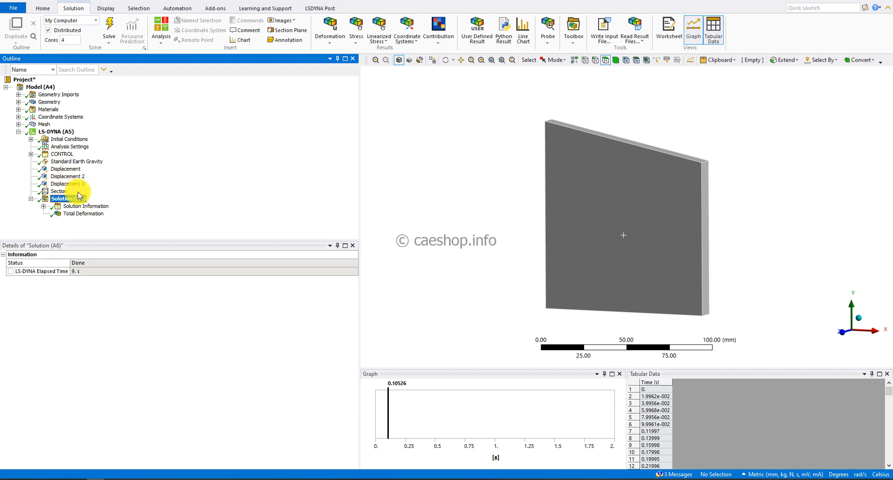
left_click(103, 193)
left_click(113, 131)
left_click(292, 146)
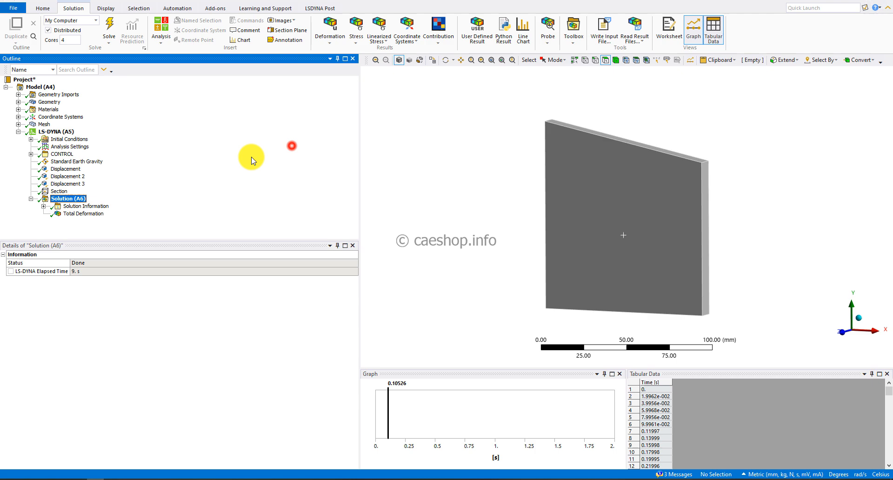
Duplicate the LS-DYNA (A5) analysis and expand the copy together with its Solution branch in the outline
right_click(70, 134)
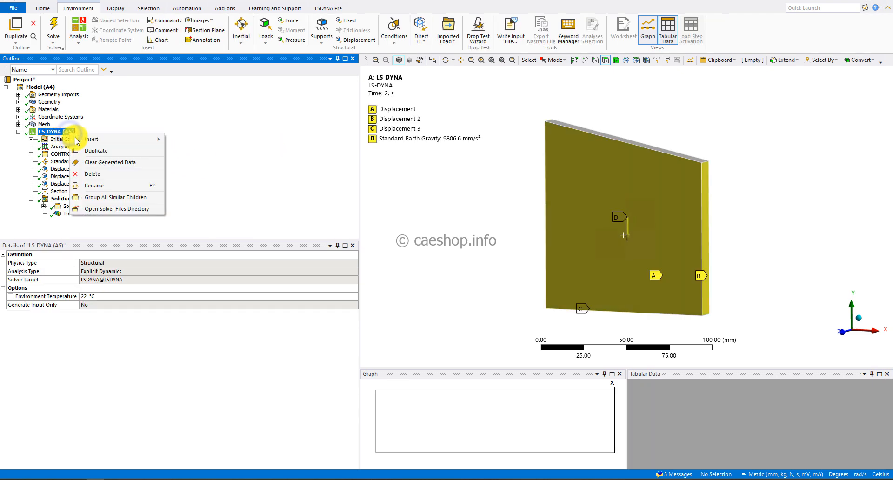
left_click(101, 150)
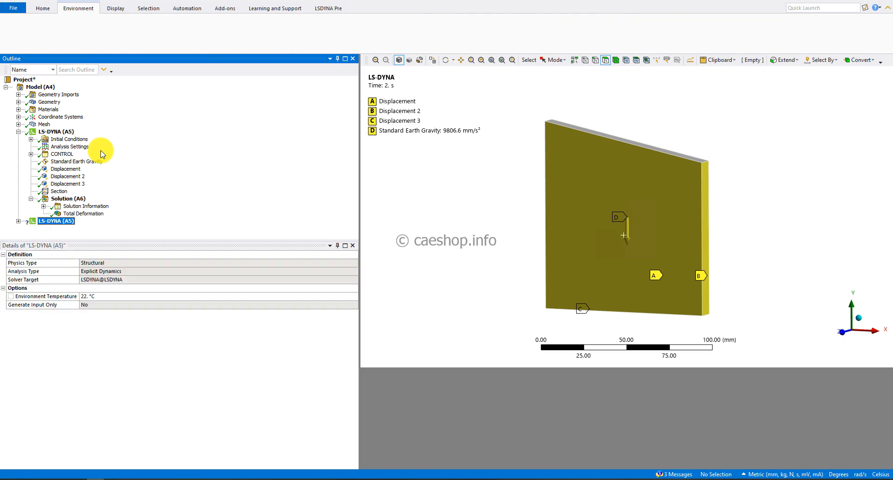
left_click(19, 222)
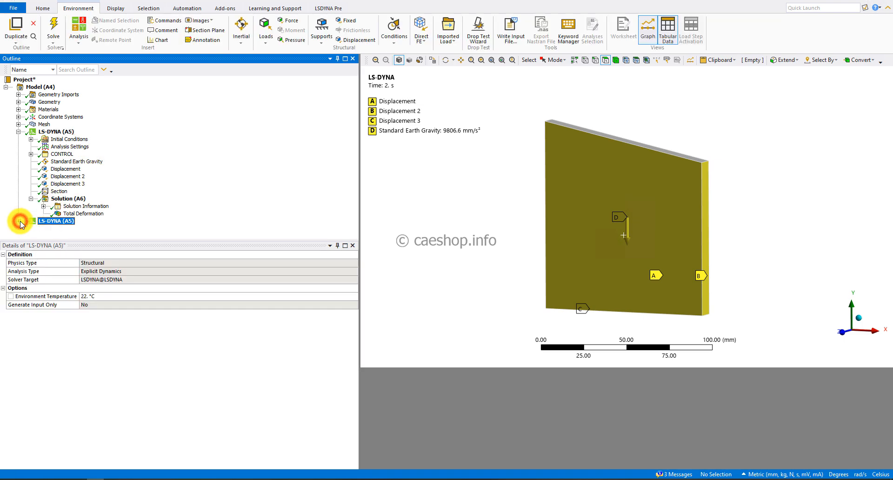
left_click(20, 221)
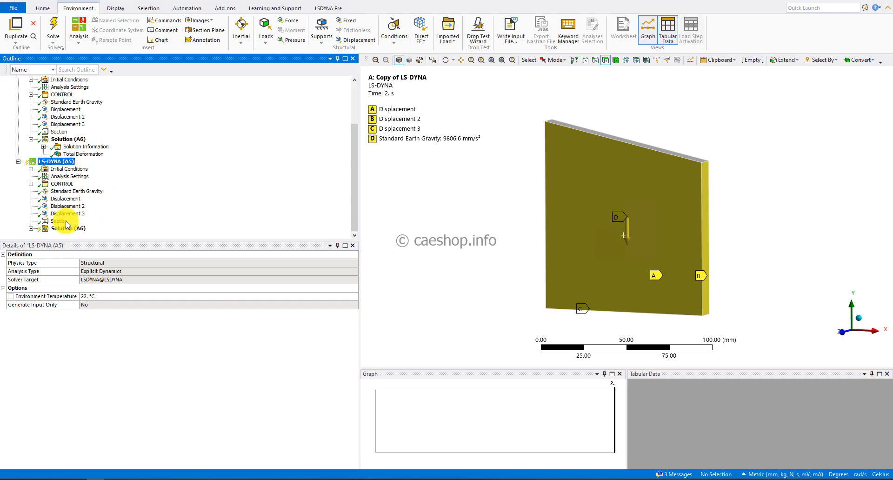
left_click(32, 228)
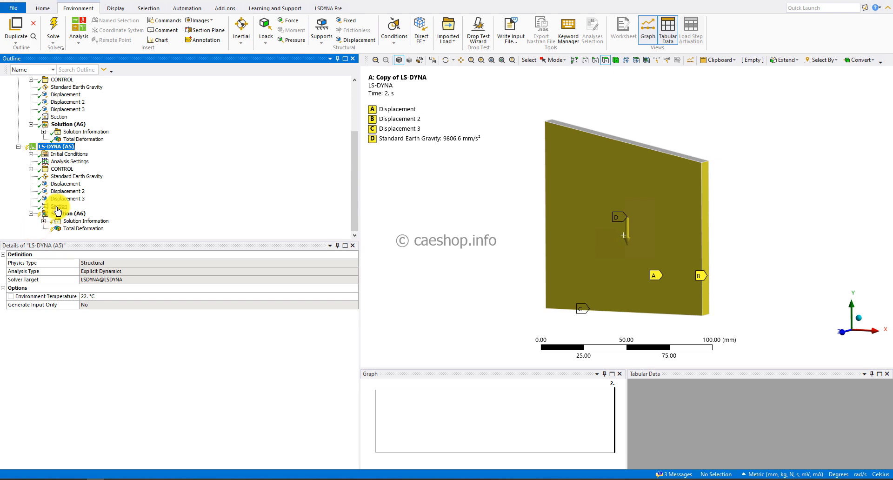
Set the Method of the duplicated analysis's Section to ALE
left_click(57, 207)
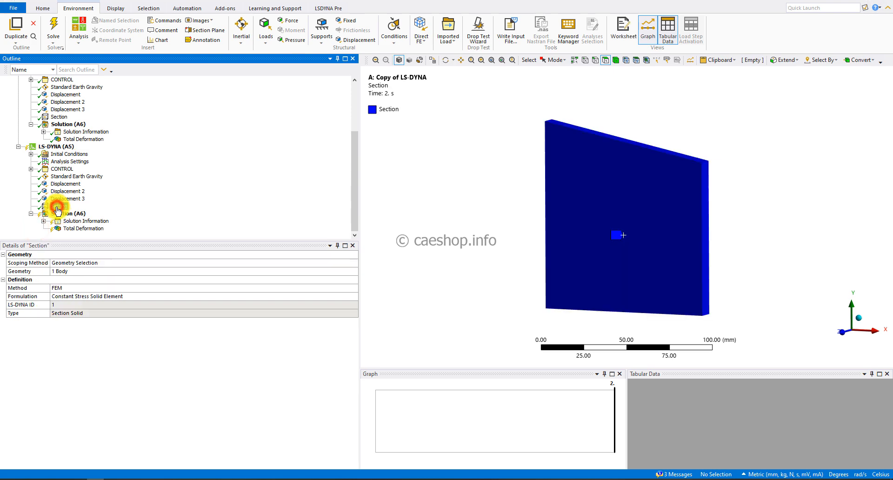
left_click(60, 289)
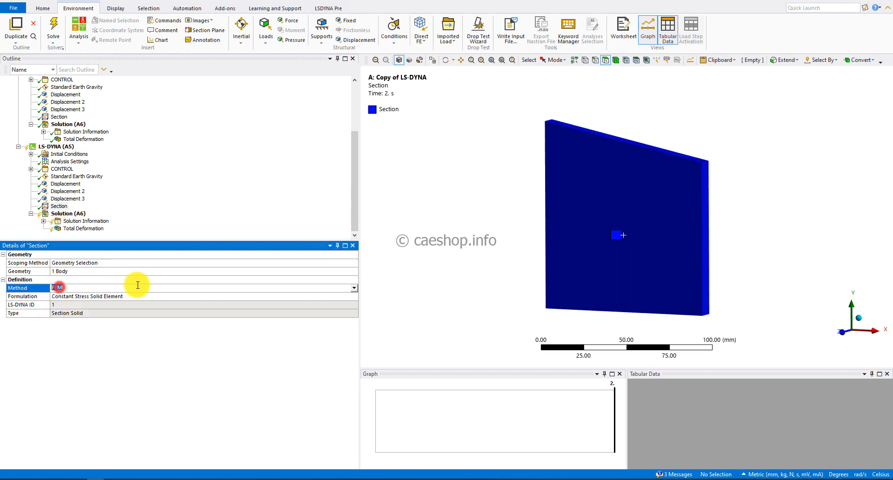
left_click(352, 289)
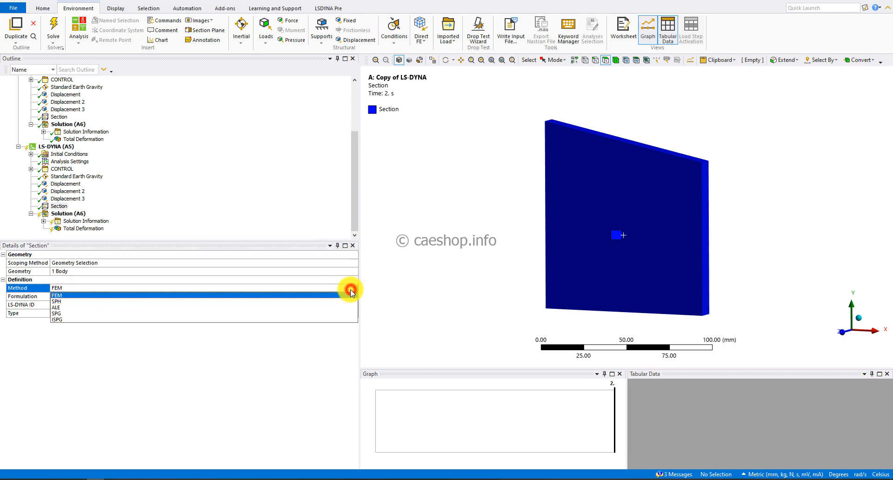
left_click(108, 307)
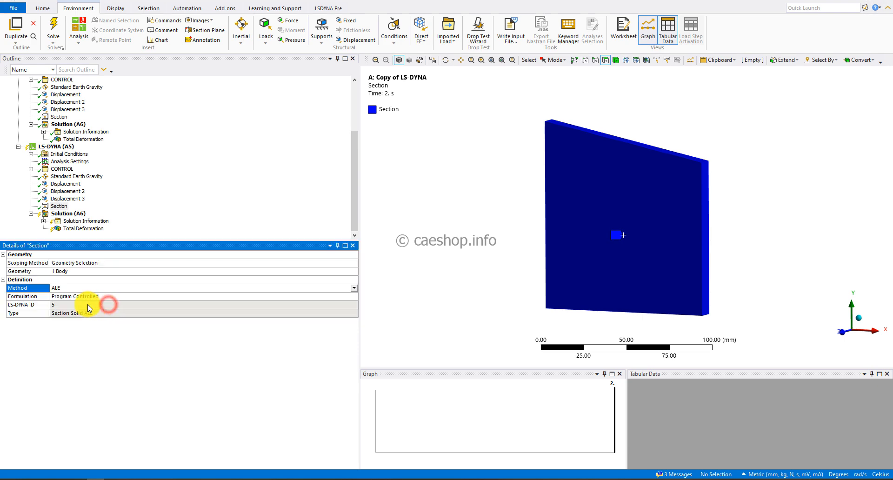
left_click(62, 303)
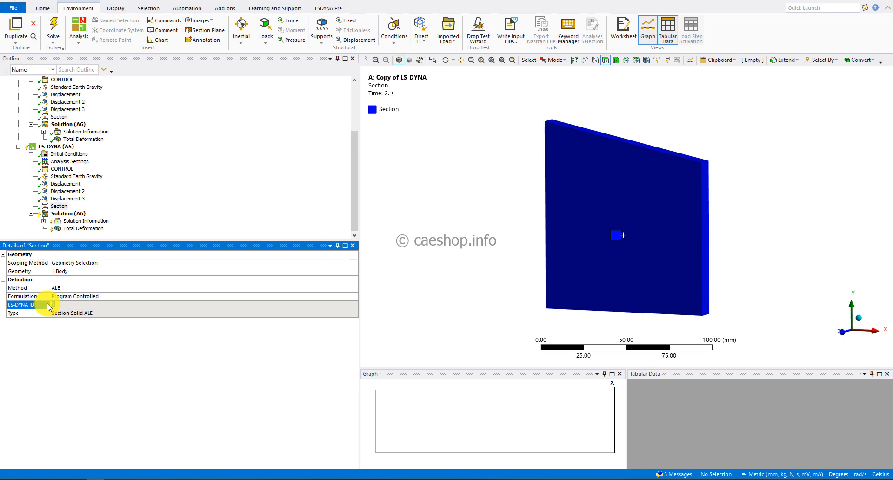
left_click(116, 193)
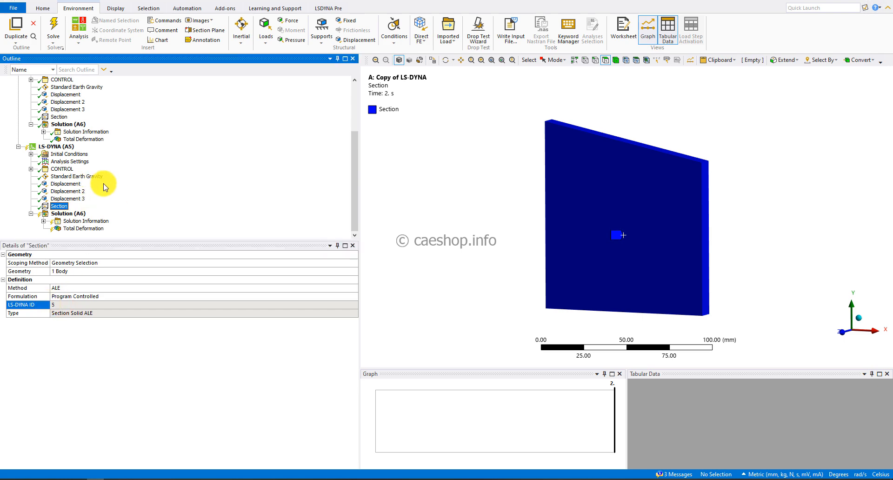
In the duplicated analysis's settings, set the ALE Continuum Treatment to Use Default Advection Logic
left_click(84, 161)
scroll(163, 342, "down", 2)
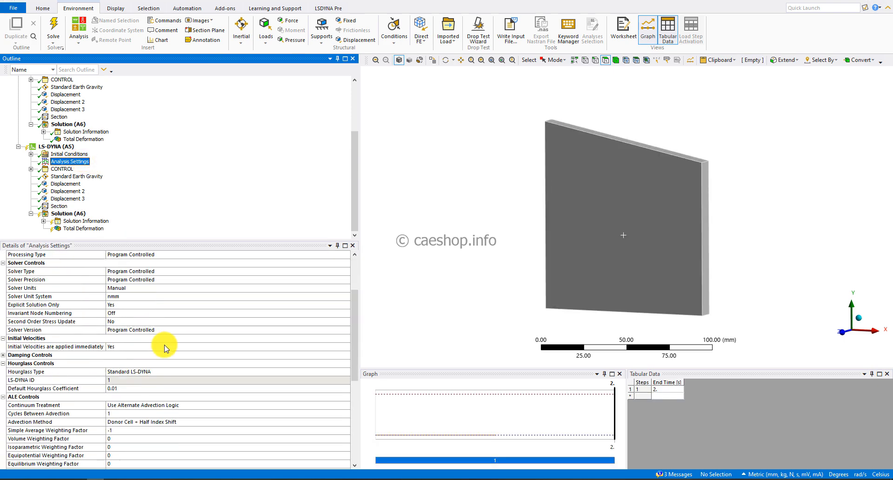
scroll(164, 348, "down", 2)
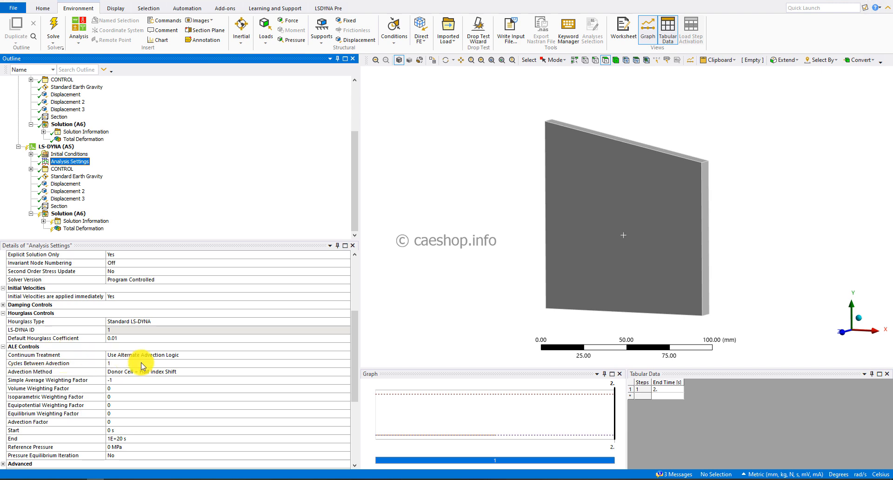
scroll(140, 365, "down", 3)
left_click(86, 279)
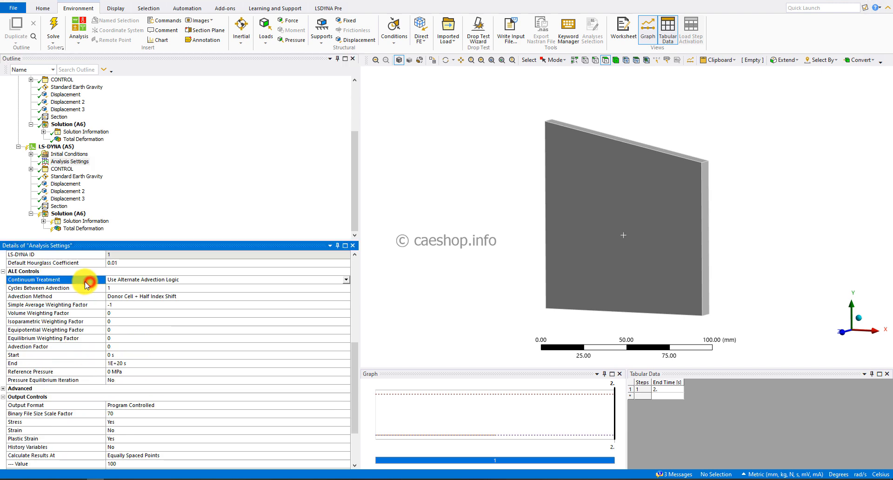
left_click(346, 280)
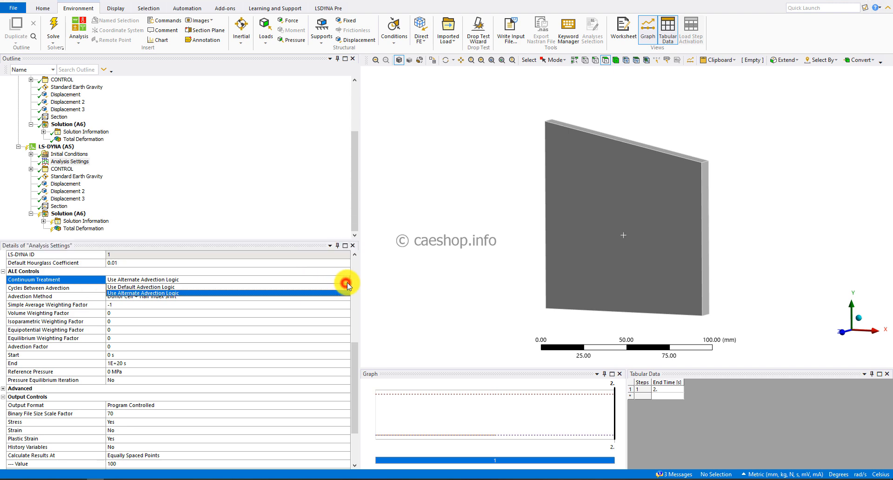
key("Up")
left_click(176, 287)
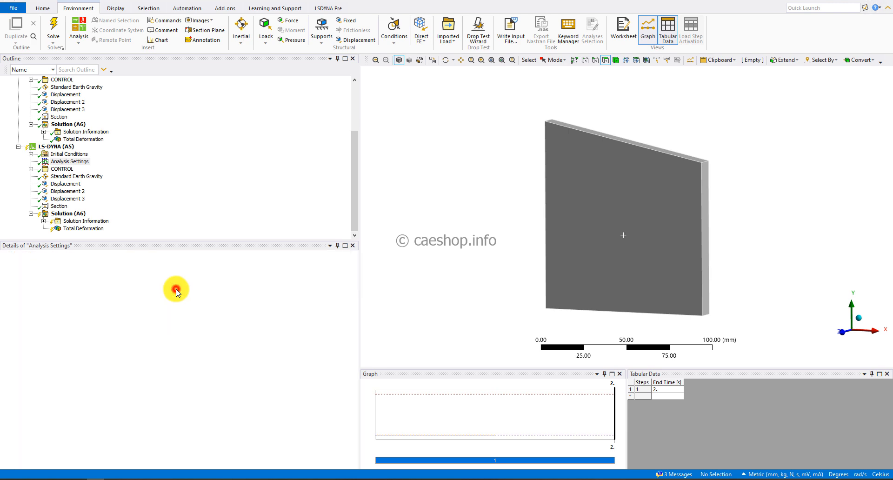
Set the Simple Average Weighting Factor in the ALE Controls to 1
scroll(129, 408, "down", 1)
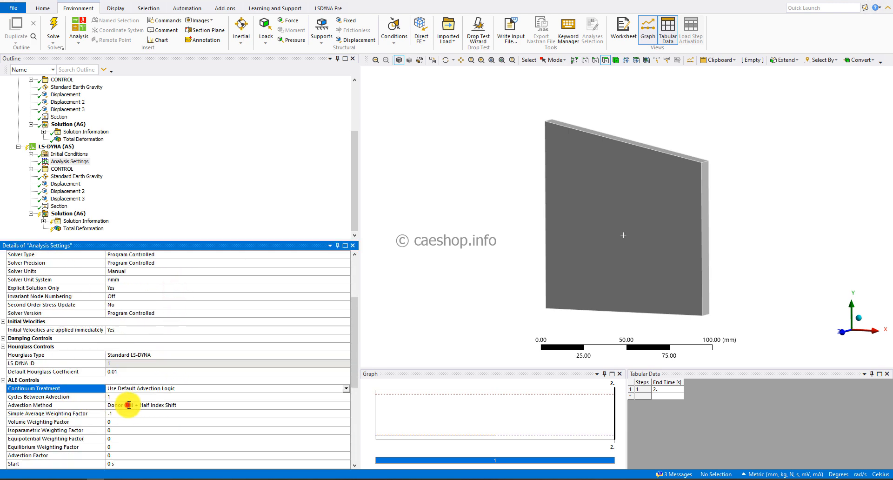
left_click(128, 405)
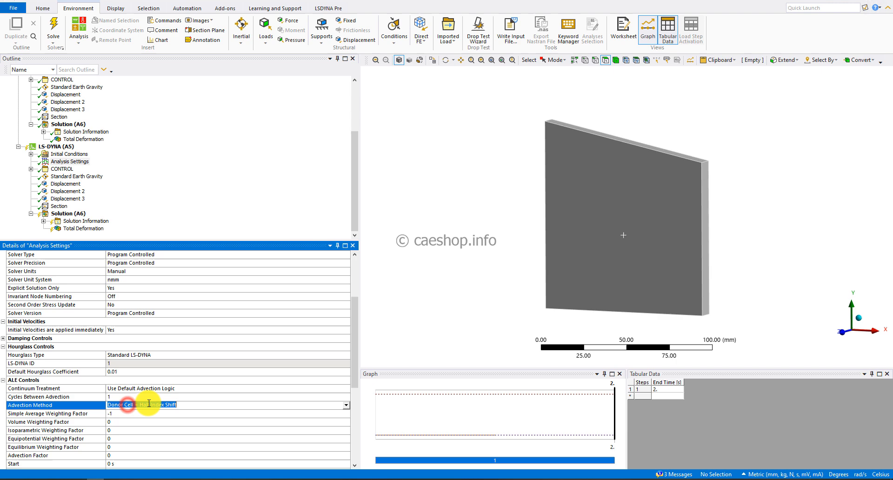
left_click(126, 413)
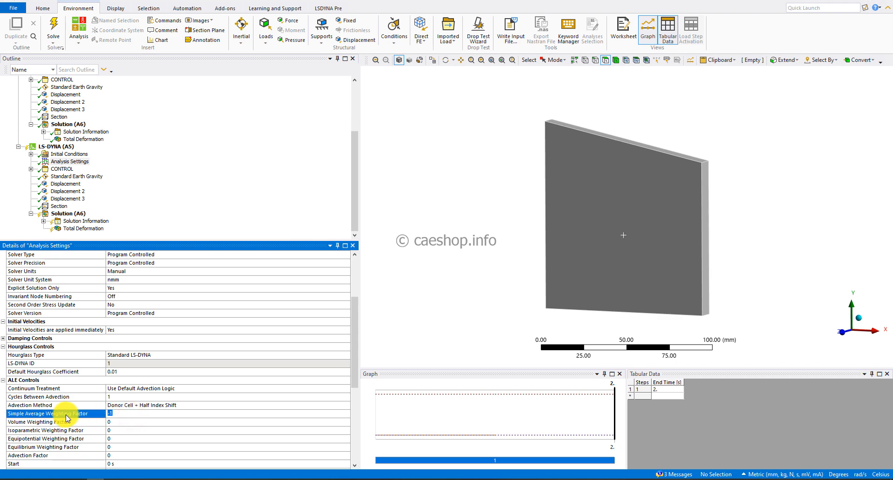
type("1")
key("Return")
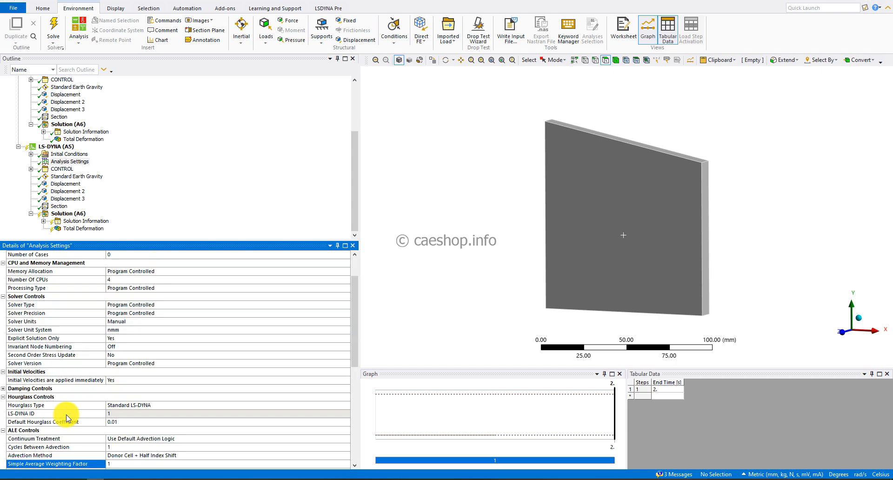
Set the Default Hourglass Coefficient to 1E-06 and the analysis End Time to 5 s
left_click(120, 422)
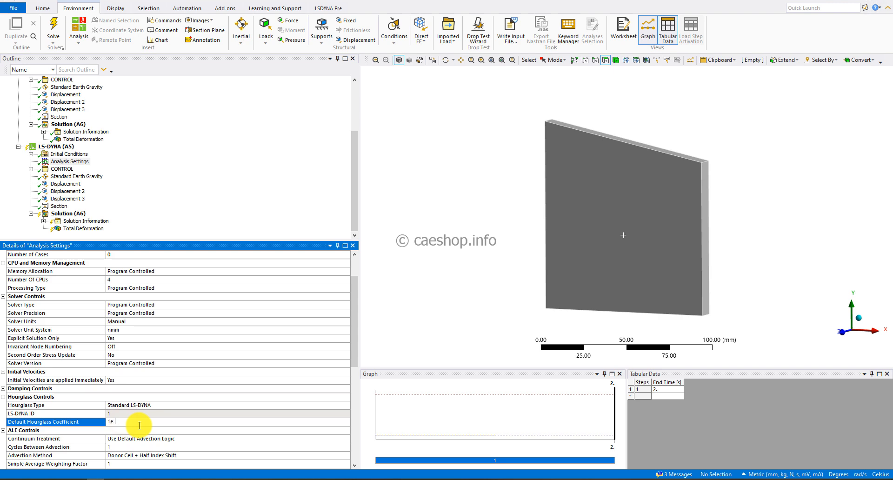
key("Return")
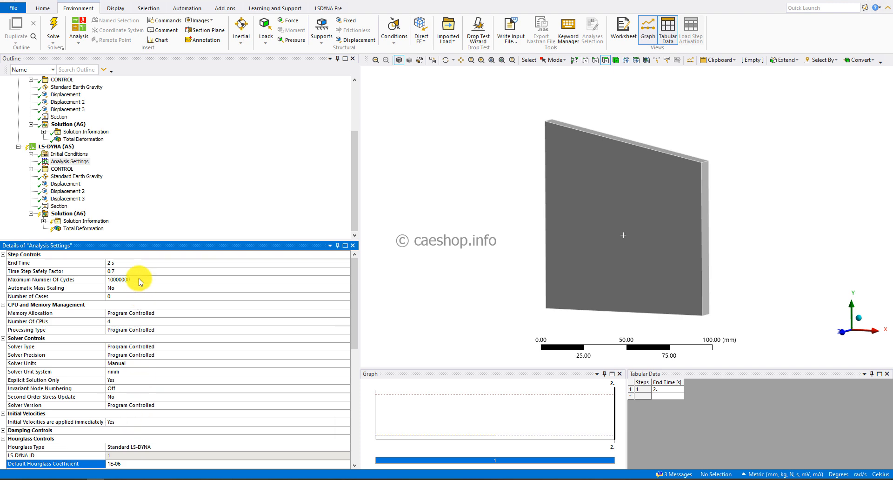
left_click(143, 263)
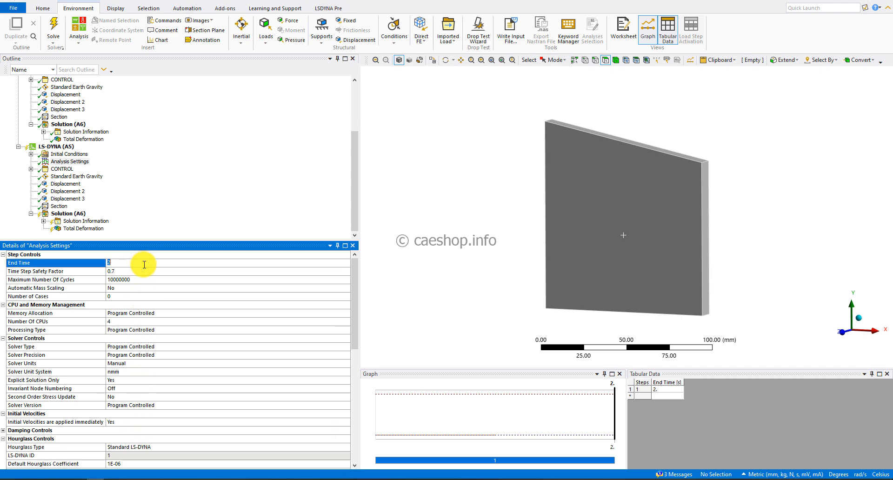
key("Return")
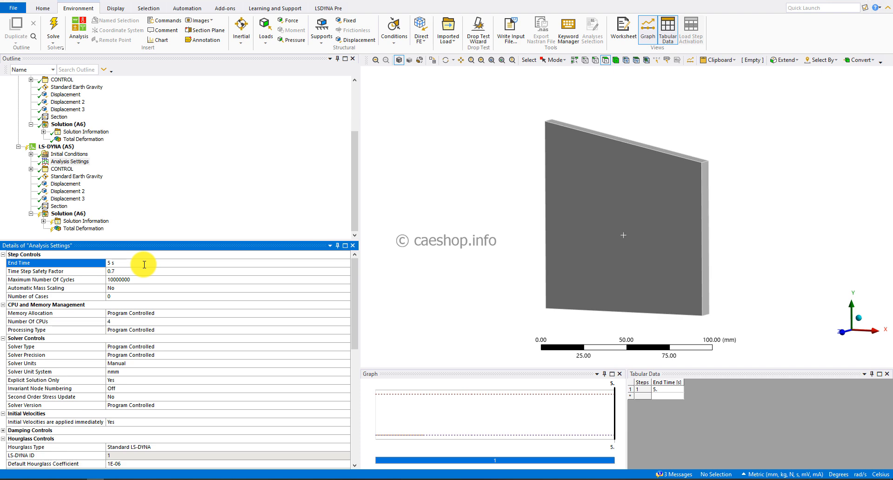
Solve the duplicated LS-DYNA analysis from its Solution branch
scroll(144, 264, "down", 4)
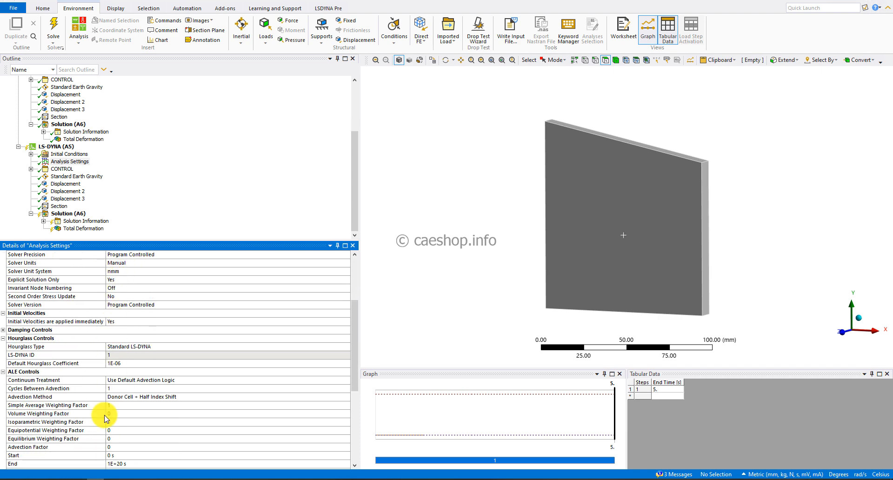
left_click(174, 213)
left_click(70, 214)
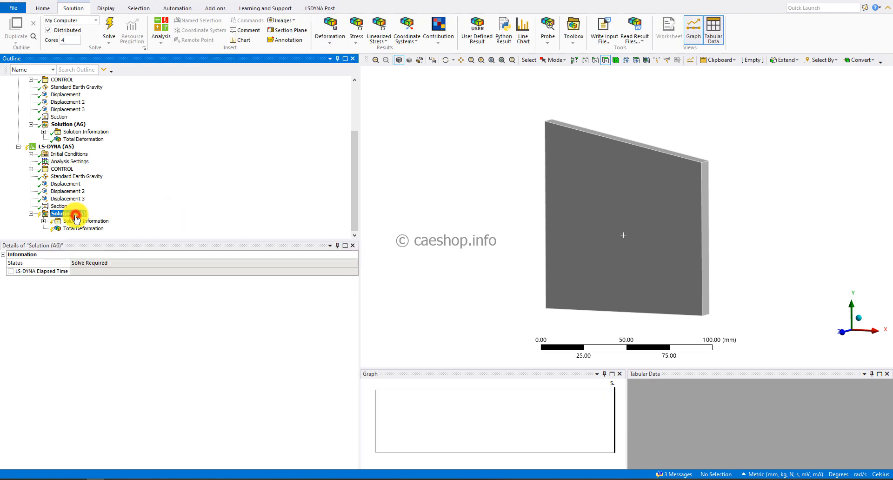
right_click(76, 214)
left_click(99, 232)
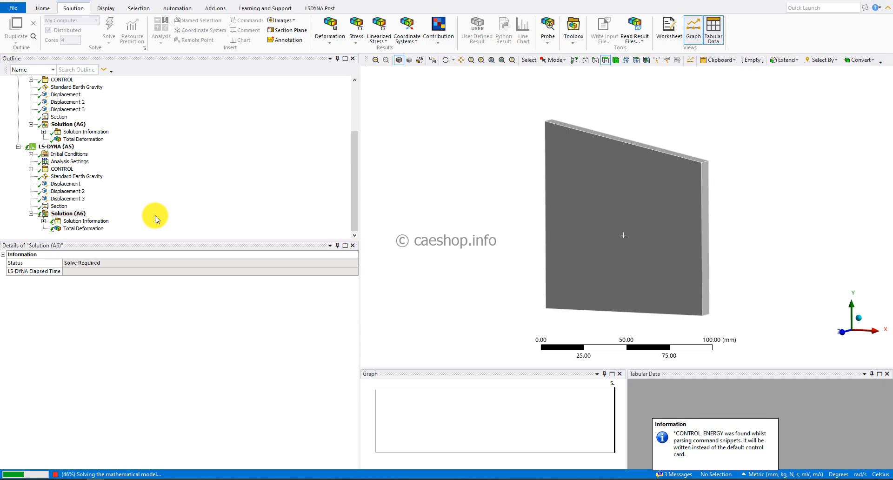
Review the duplicated analysis's Energy Summary graph, and play the animation of its Total Deformation result
left_click(97, 221)
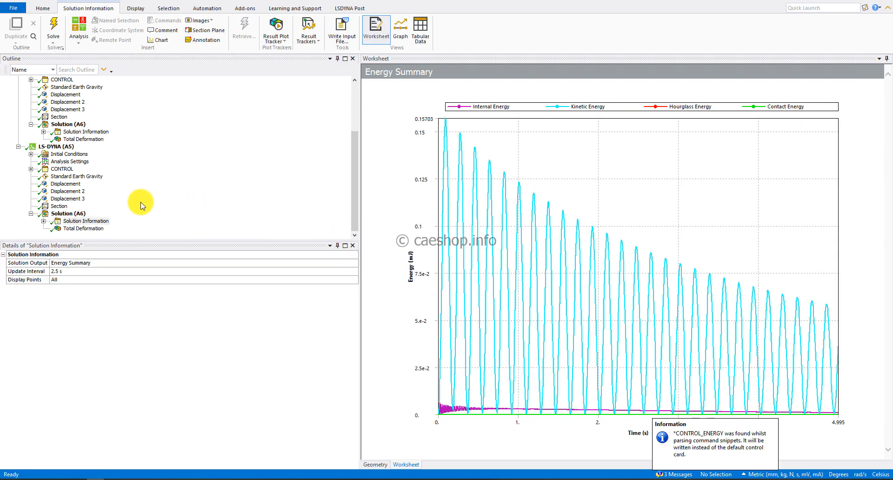
left_click(99, 229)
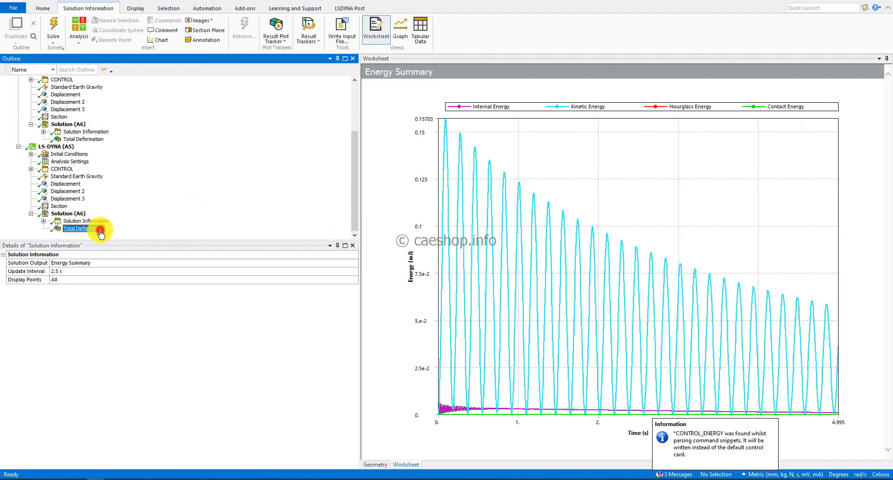
left_click(416, 386)
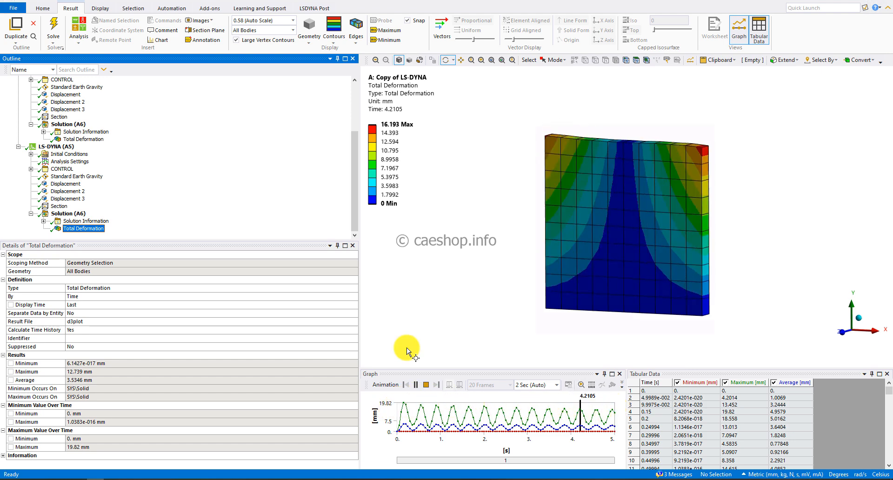
left_click(162, 211)
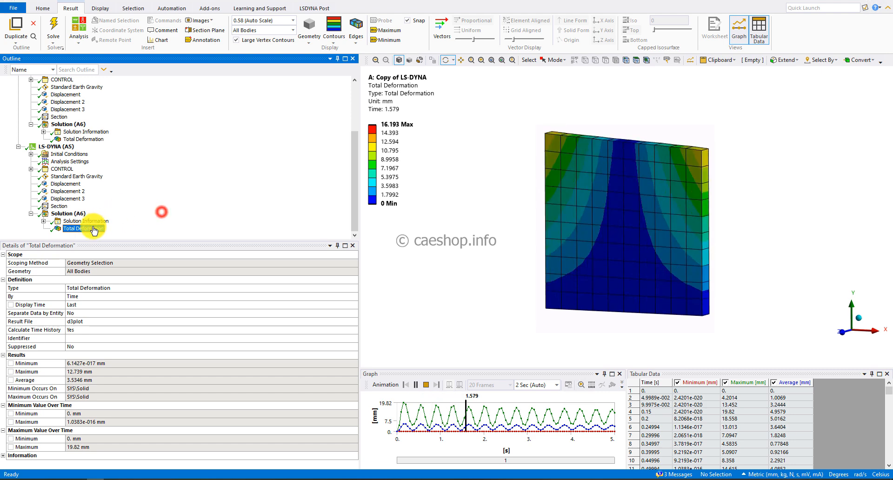
Add a Kinetic Energy tracker under the duplicated analysis's Solution Information and scope it to the plate body
left_click(68, 214)
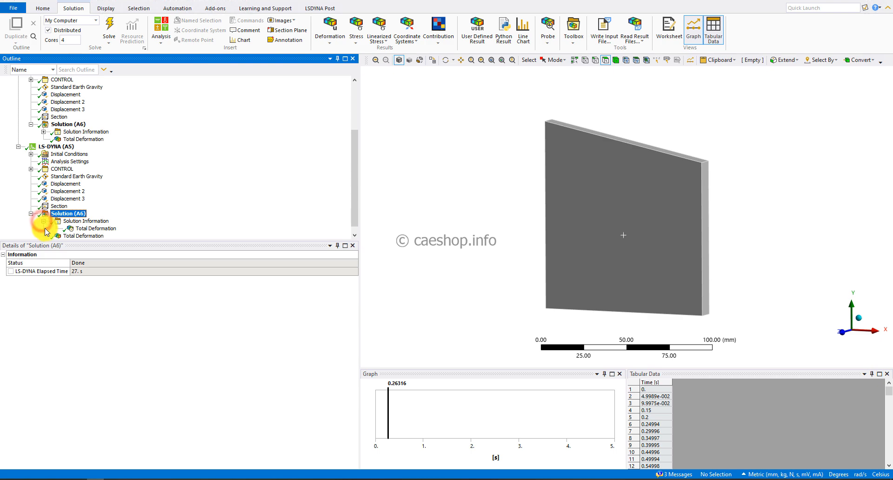
left_click(88, 222)
right_click(88, 223)
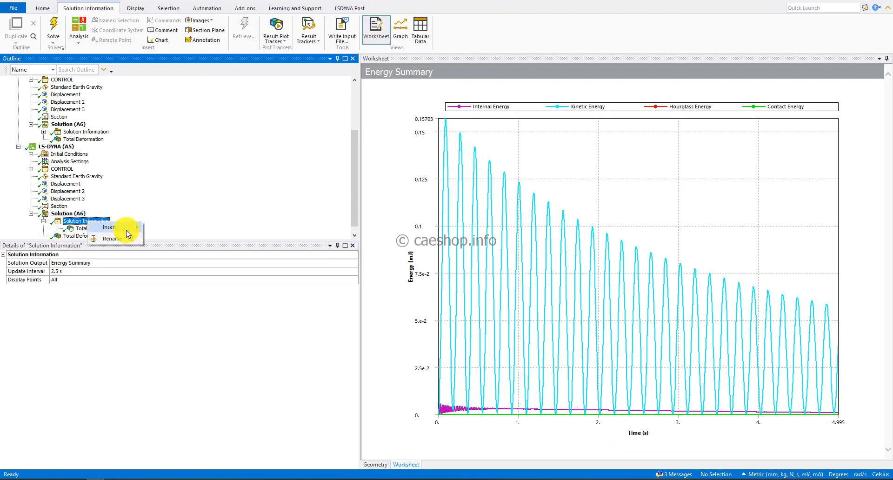
mouse_move(127, 230)
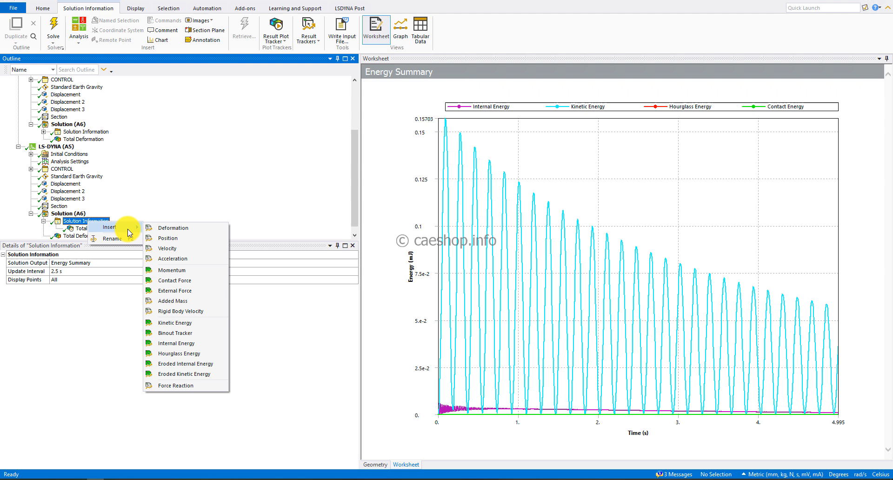
left_click(168, 322)
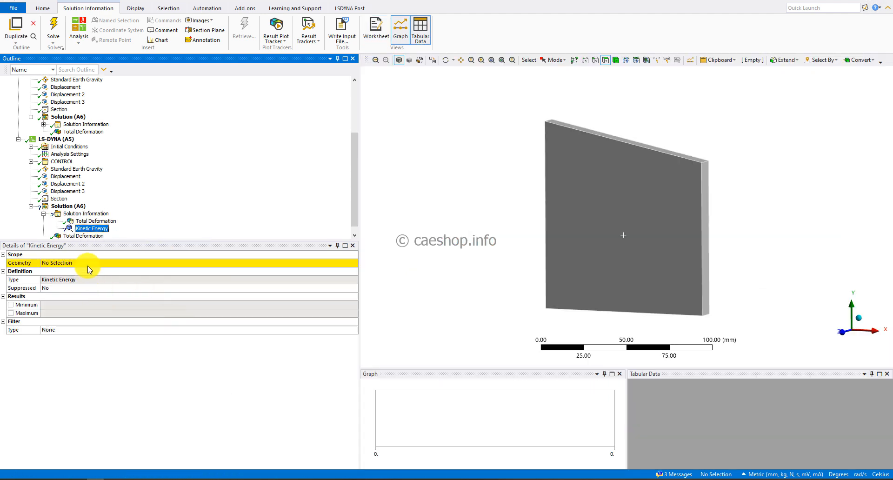
left_click(88, 263)
left_click(643, 257)
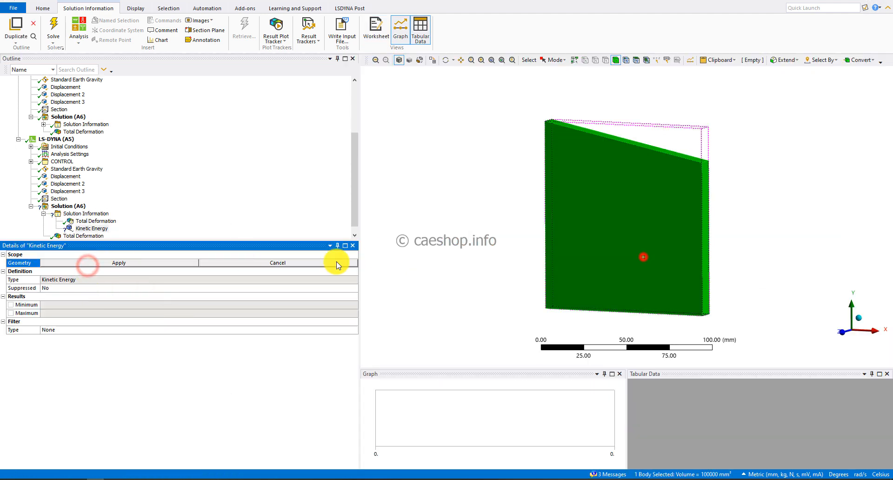
left_click(120, 263)
Add an Internal Energy tracker under the same Solution Information and scope it to the plate body
left_click(77, 214)
right_click(84, 215)
mouse_move(111, 220)
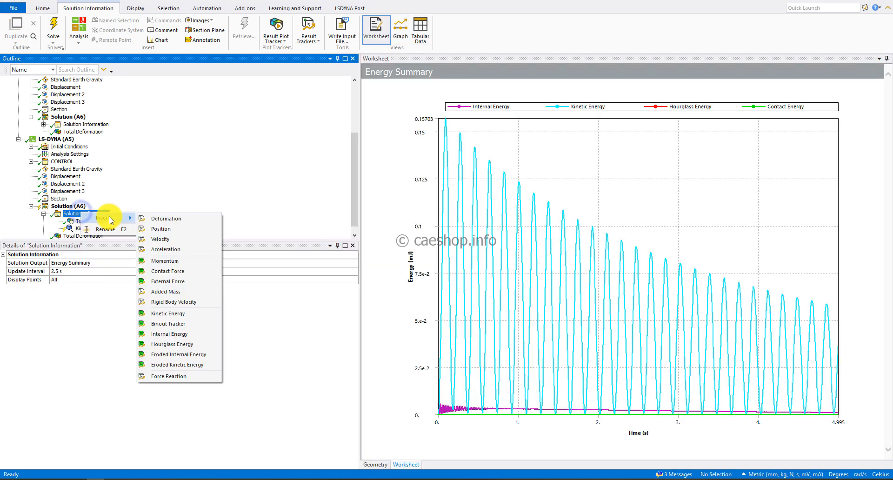
left_click(168, 334)
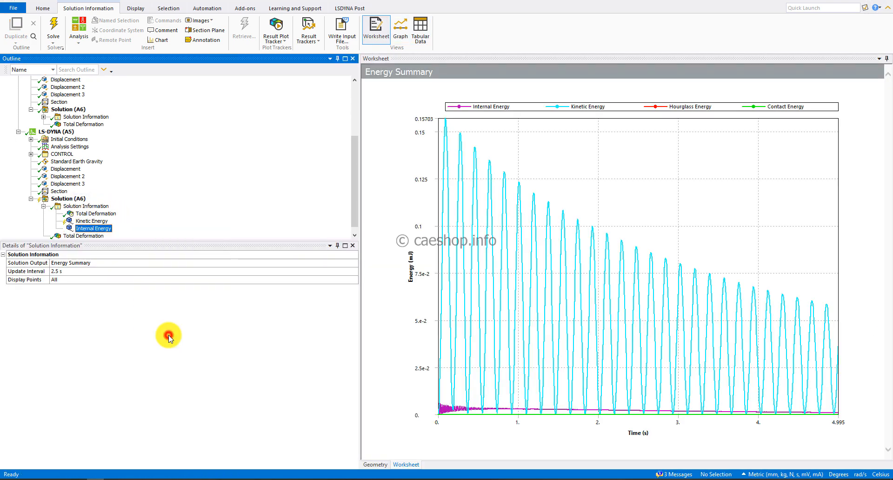
left_click(114, 262)
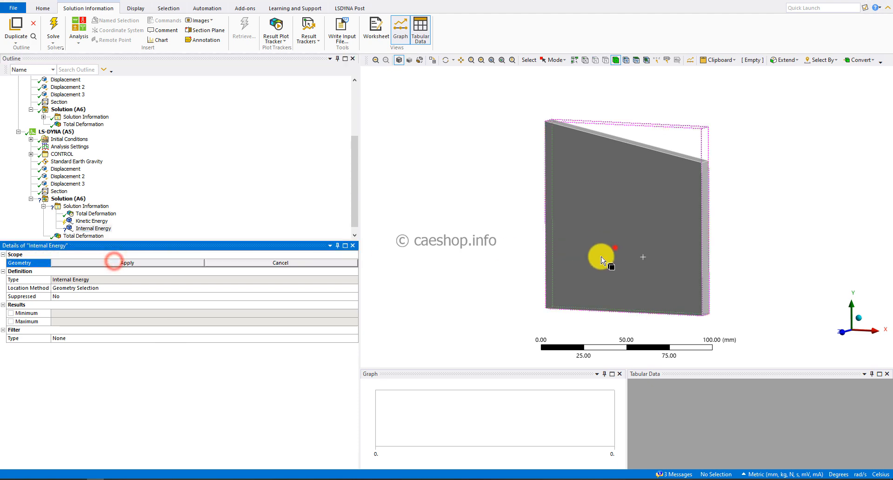
left_click(602, 255)
left_click(136, 262)
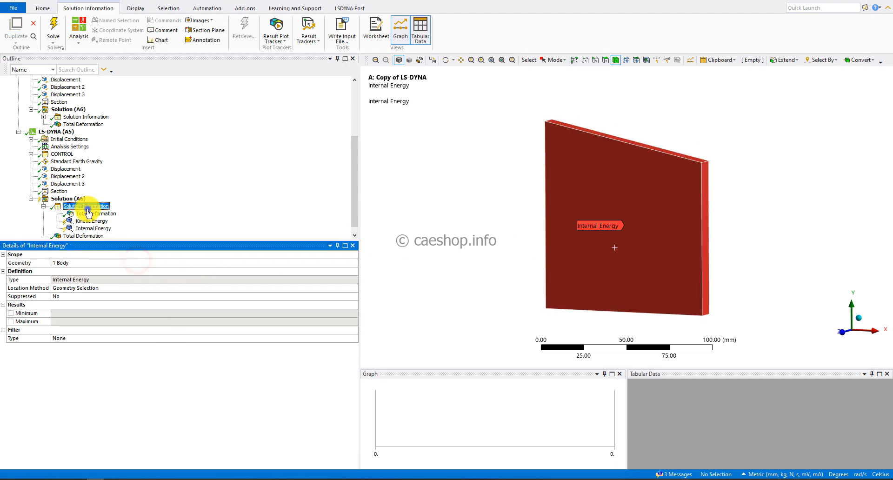
Add an Hourglass Energy tracker under the duplicated analysis's Solution Information and scope it to the plate body
right_click(87, 207)
mouse_move(120, 215)
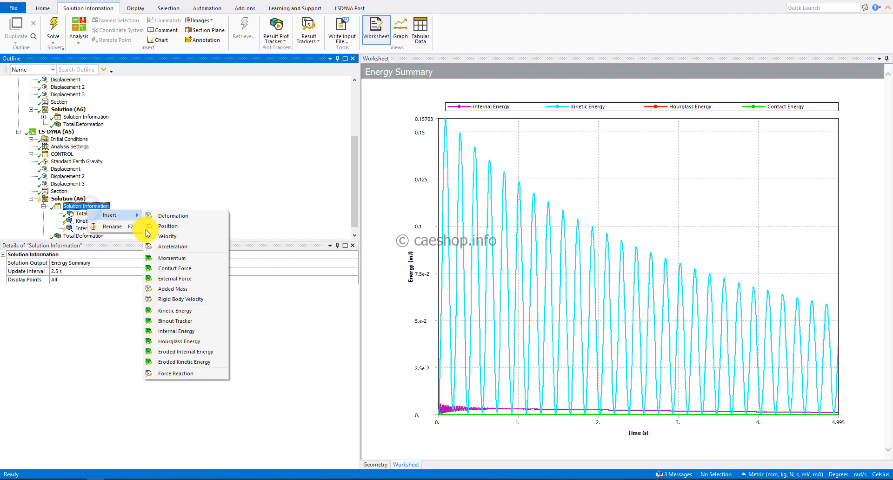
left_click(181, 341)
left_click(107, 273)
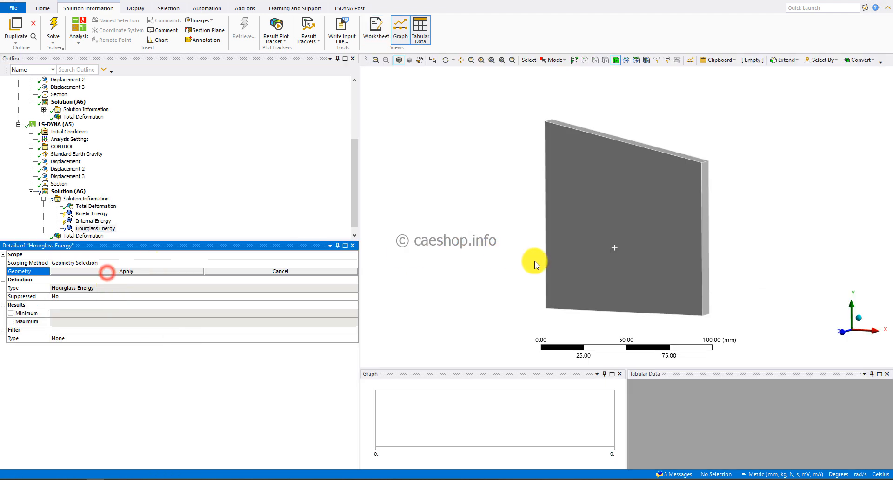
left_click(558, 261)
left_click(177, 277)
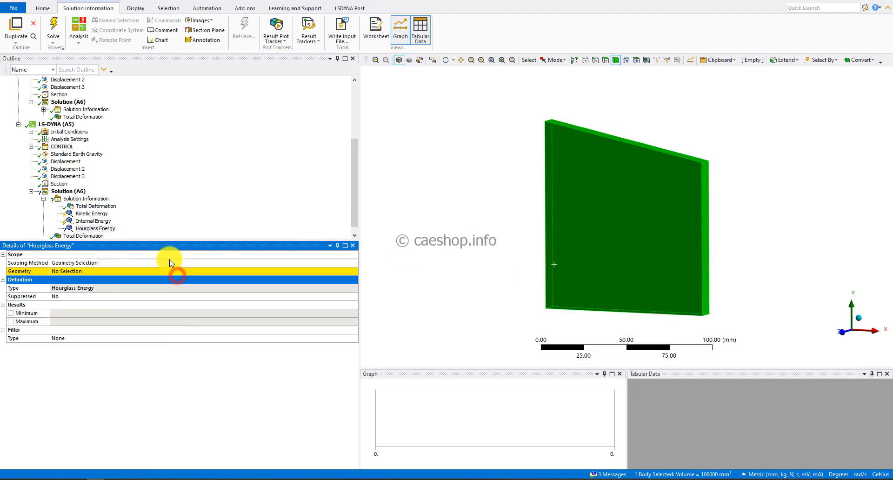
left_click(170, 271)
left_click(168, 273)
Evaluate all results to fill the kinetic, internal and hourglass energy trackers of the duplicated analysis
right_click(153, 226)
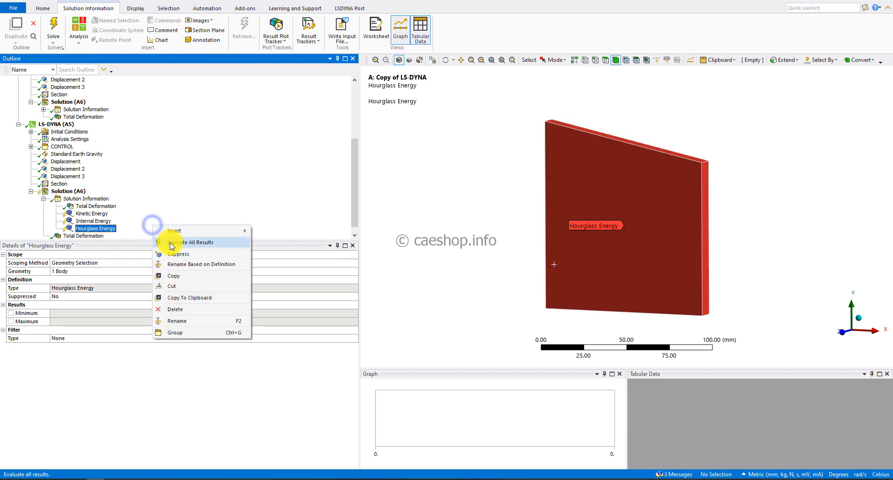
left_click(170, 243)
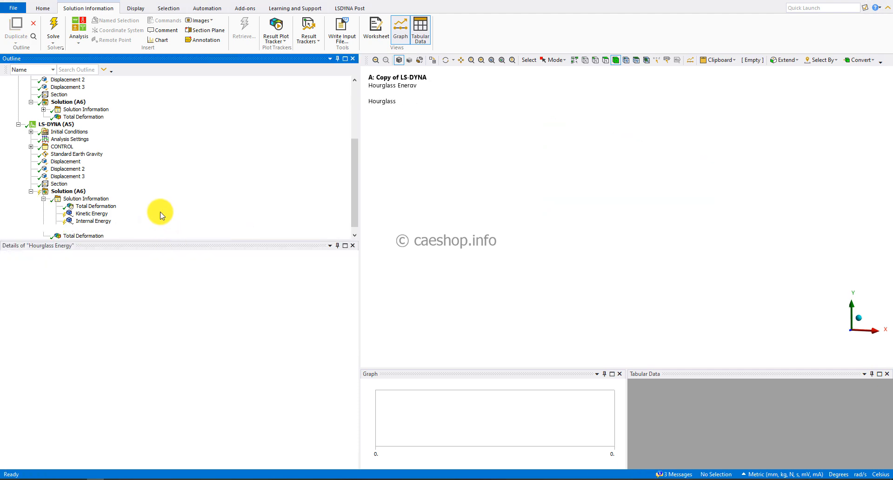
left_click(155, 192)
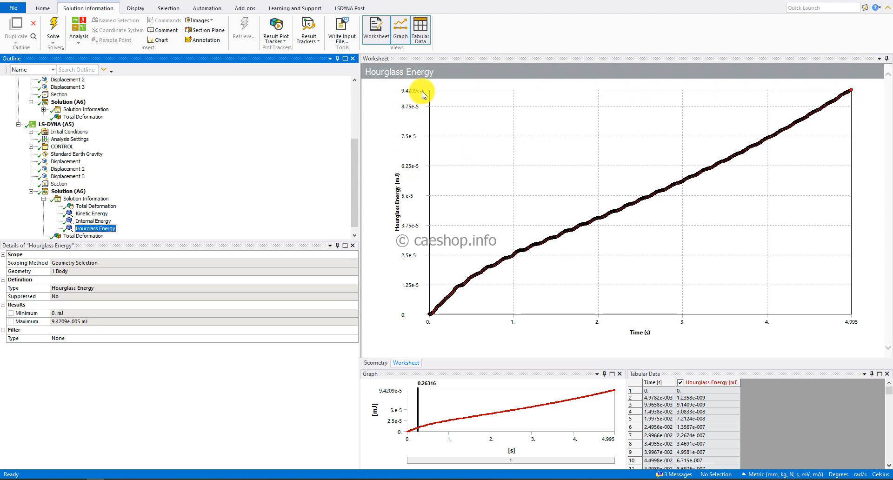
Compare the Internal Energy and Hourglass Energy trackers in one graph, and review the duplicated analysis's Energy Summary
left_click(175, 201)
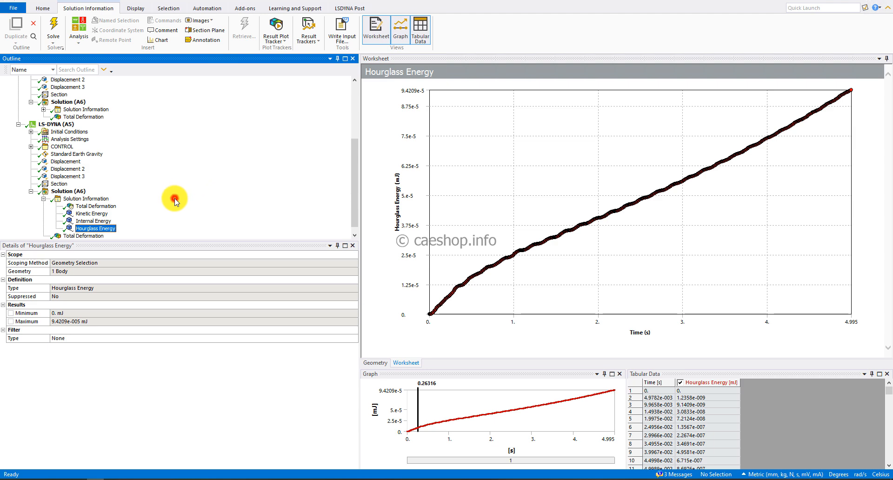
left_click(105, 222, "ctrl")
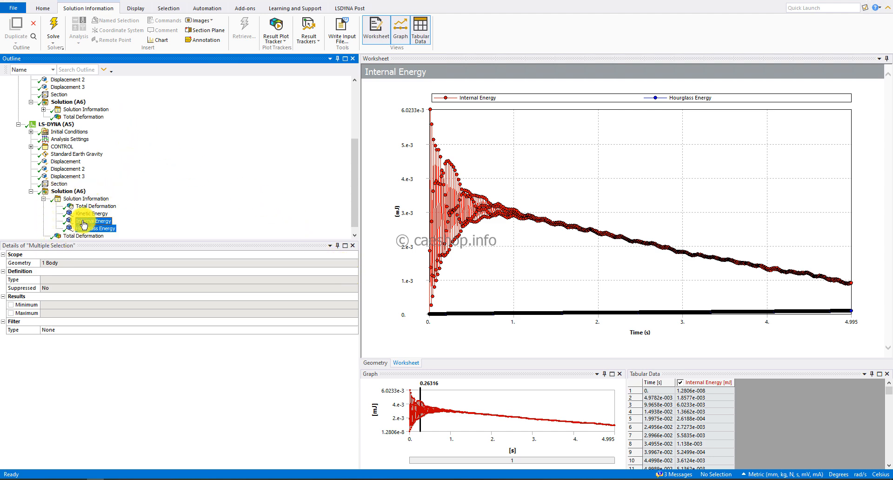
left_click(86, 199)
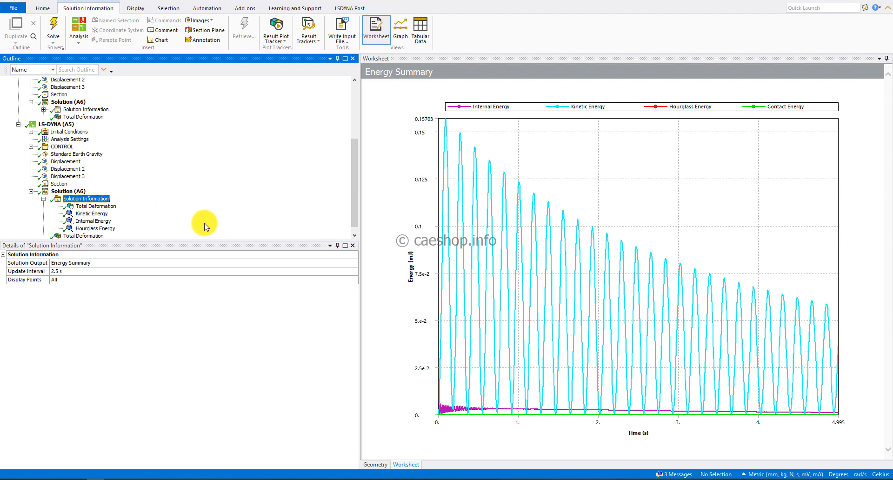
left_click(135, 212)
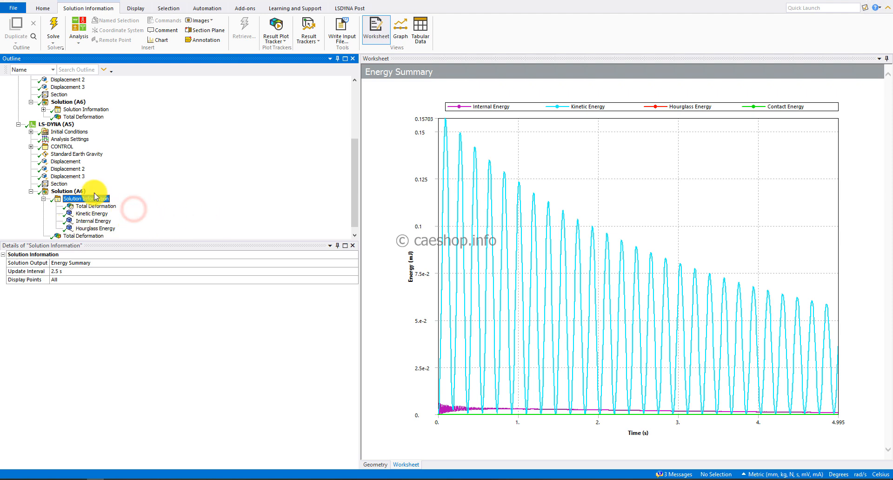
Check the duplicated analysis's Solution status and elapsed time, and review its Section definition
scroll(79, 205, "down", 1)
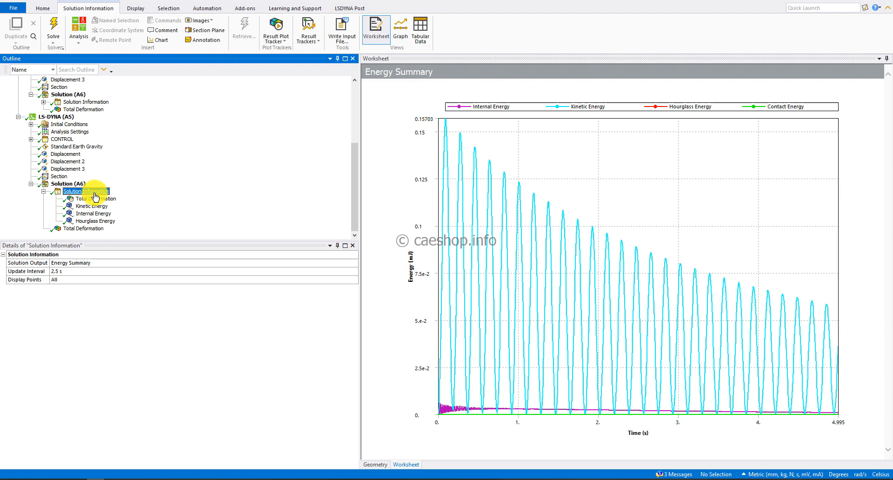
left_click(69, 183)
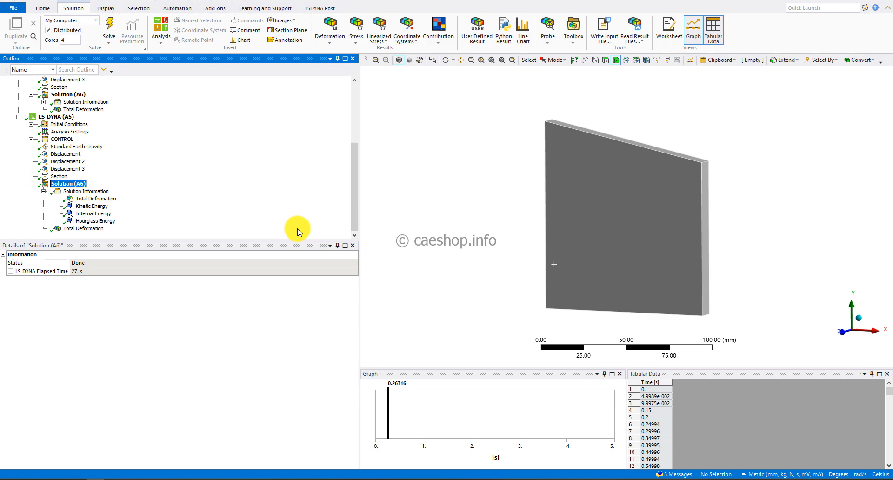
left_click(252, 210)
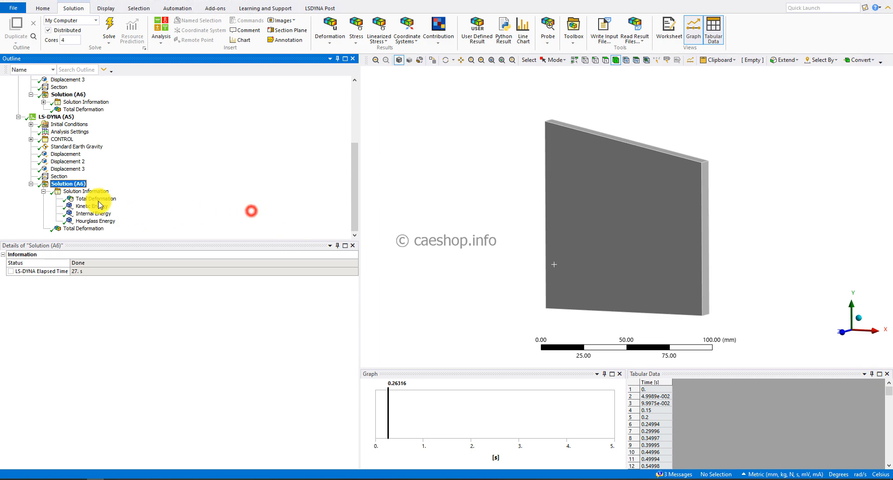
left_click(58, 176)
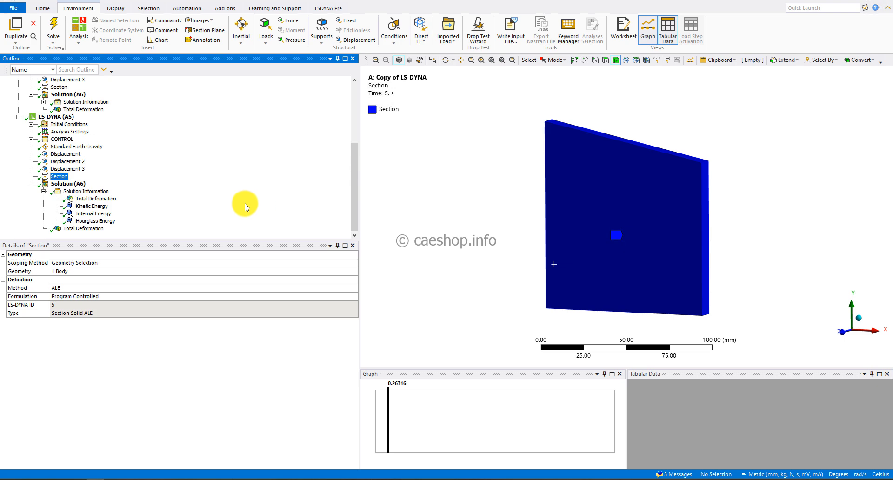
left_click(143, 203)
left_click(65, 185)
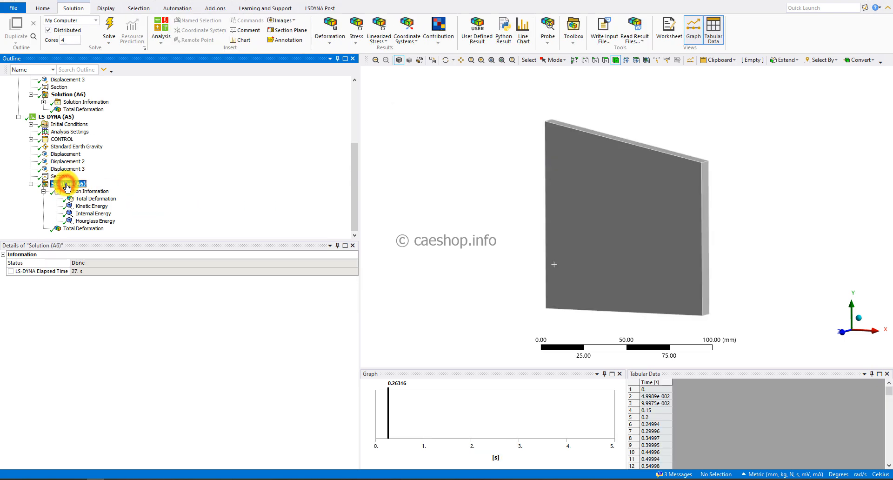